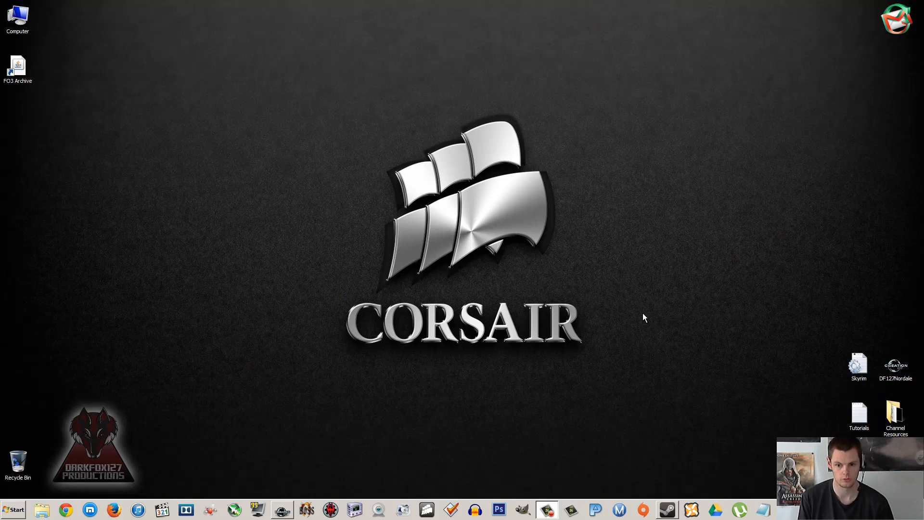
Step: Open the Steam library and show its list of tools
right_click(667, 509)
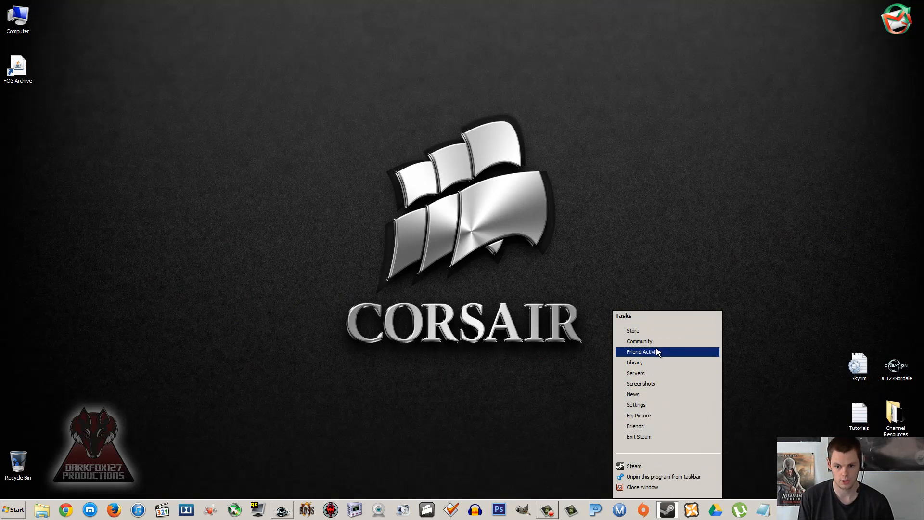
left_click(657, 364)
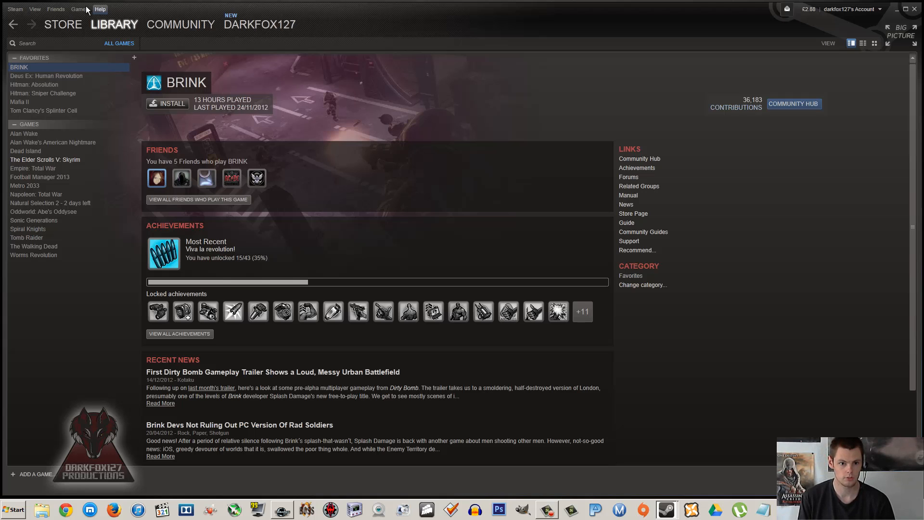
mouse_move(107, 25)
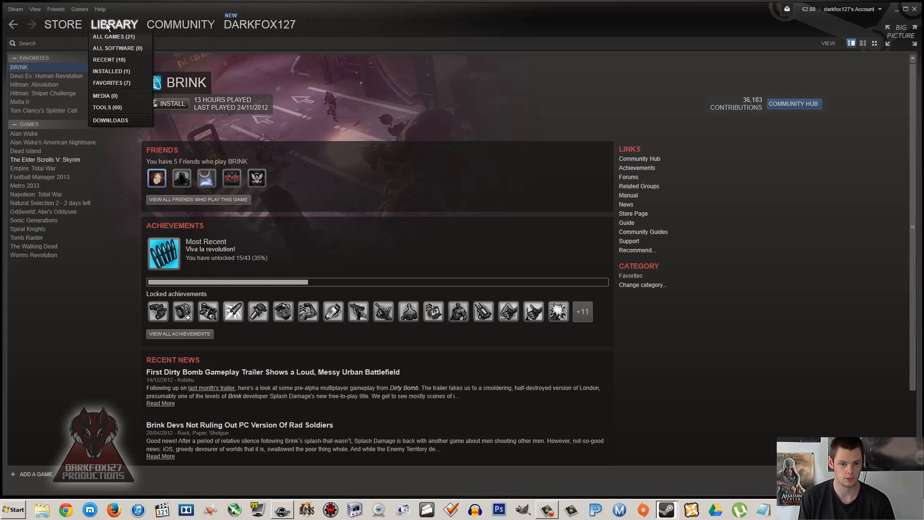
left_click(106, 108)
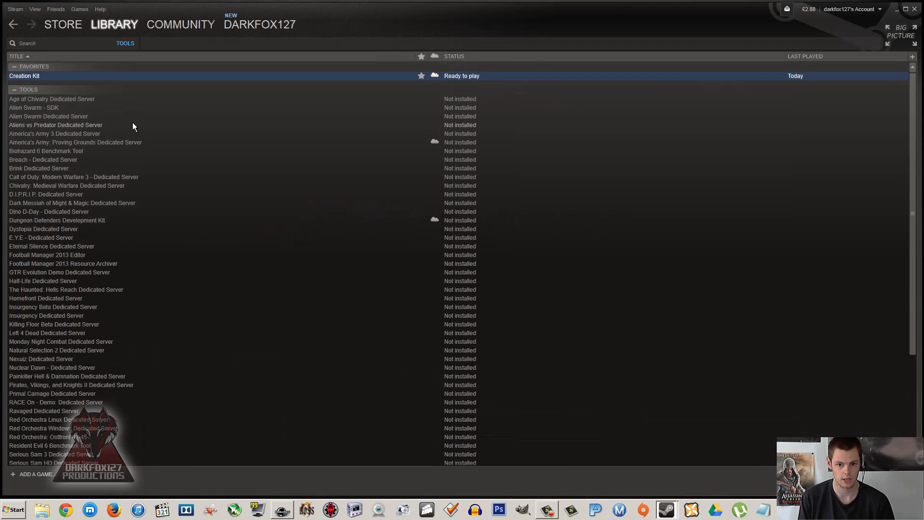
Step: Open the Creation Kit's properties and show its update settings
right_click(99, 76)
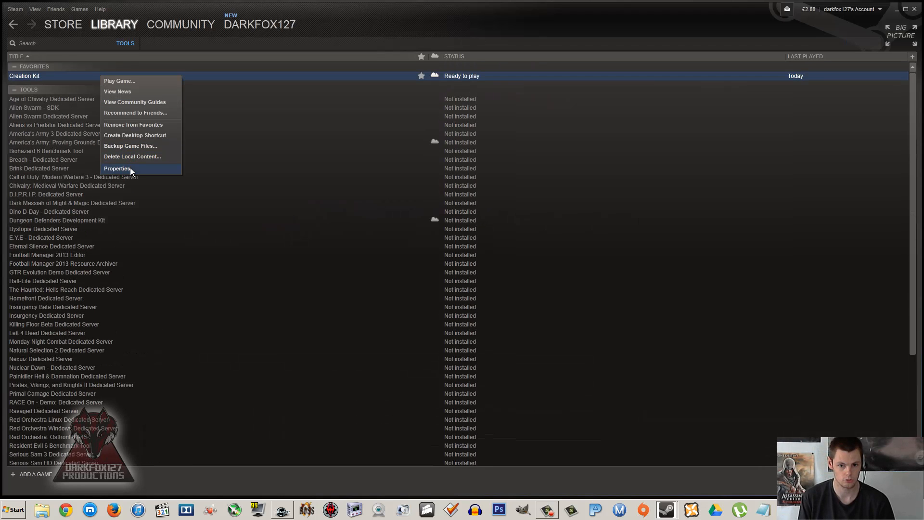
left_click(117, 169)
left_click(395, 173)
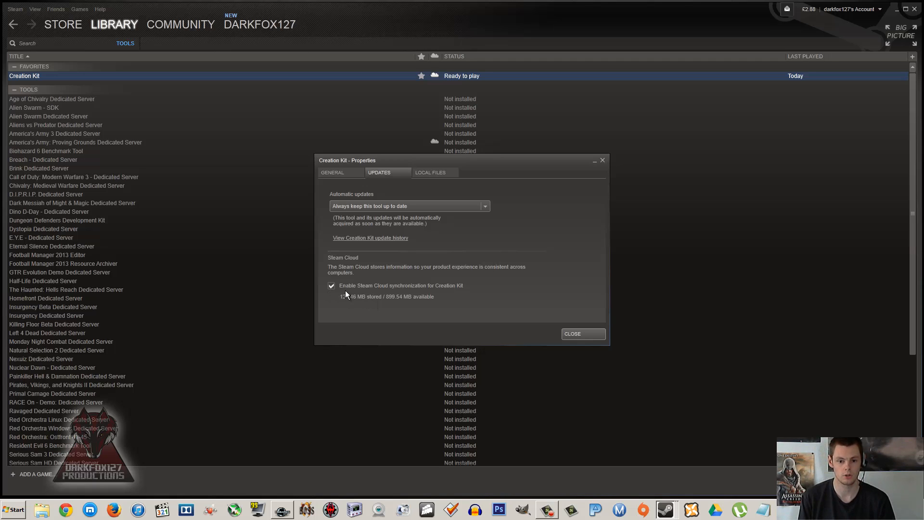
Step: Disable and re-enable Steam Cloud synchronization for the Creation Kit, close its properties, and minimize Steam
left_click(331, 286)
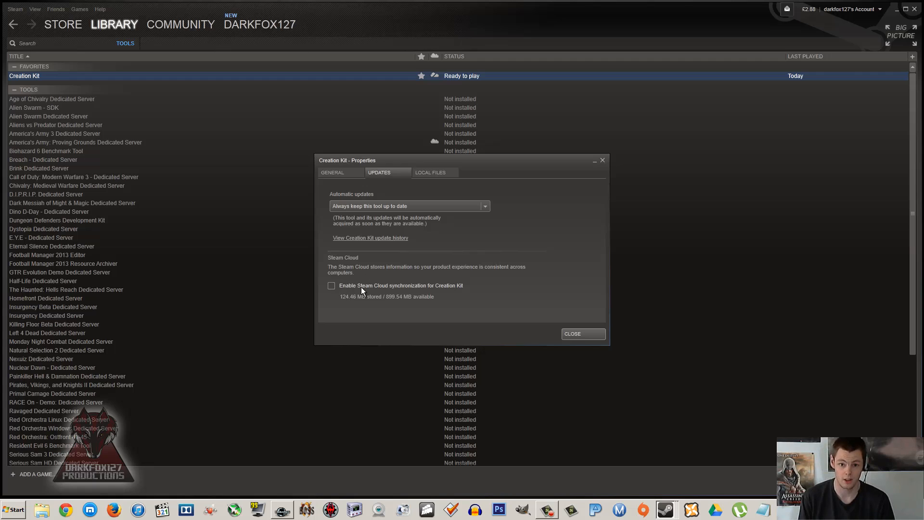
left_click(330, 286)
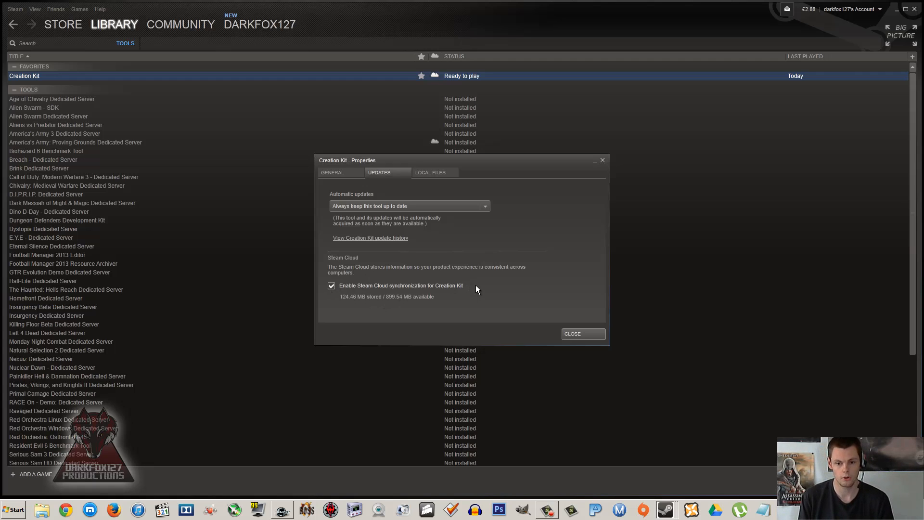
left_click(602, 160)
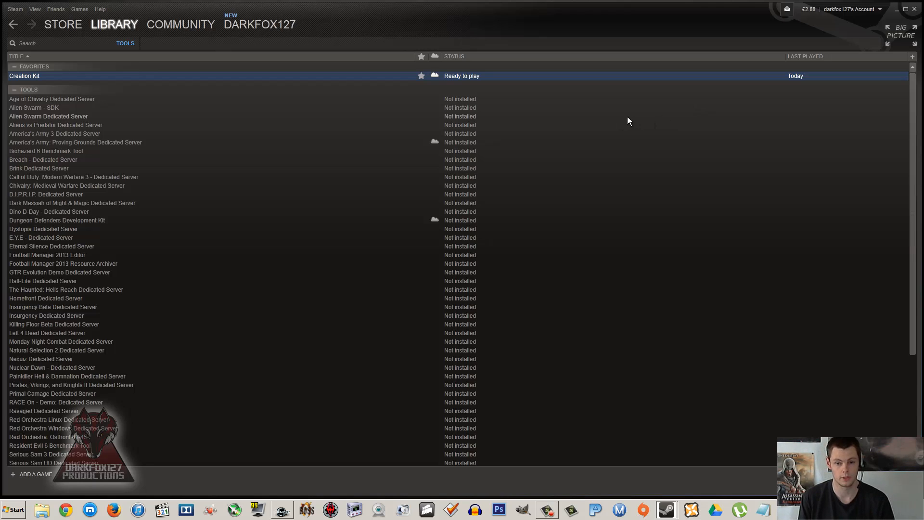
left_click(897, 11)
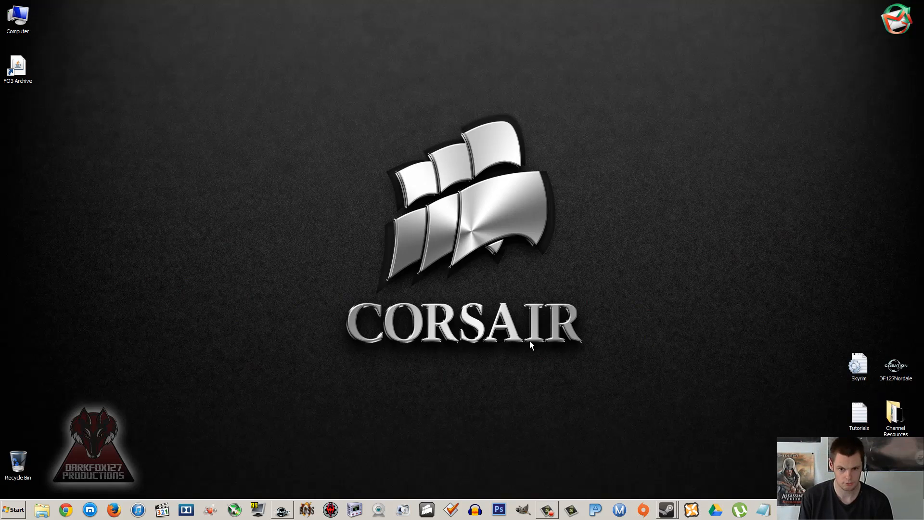
Step: Switch to the Creation Kit and examine its plugin upload command and gameplay commands
left_click(666, 509)
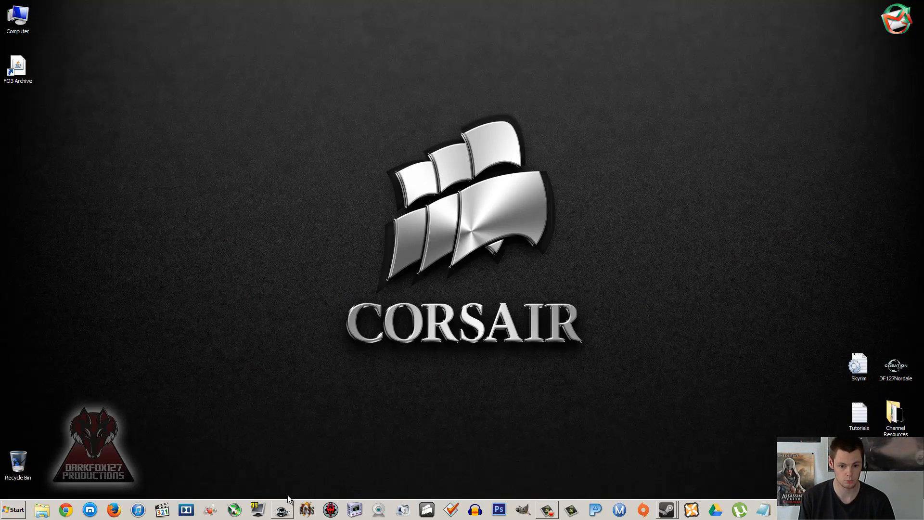
left_click(288, 509)
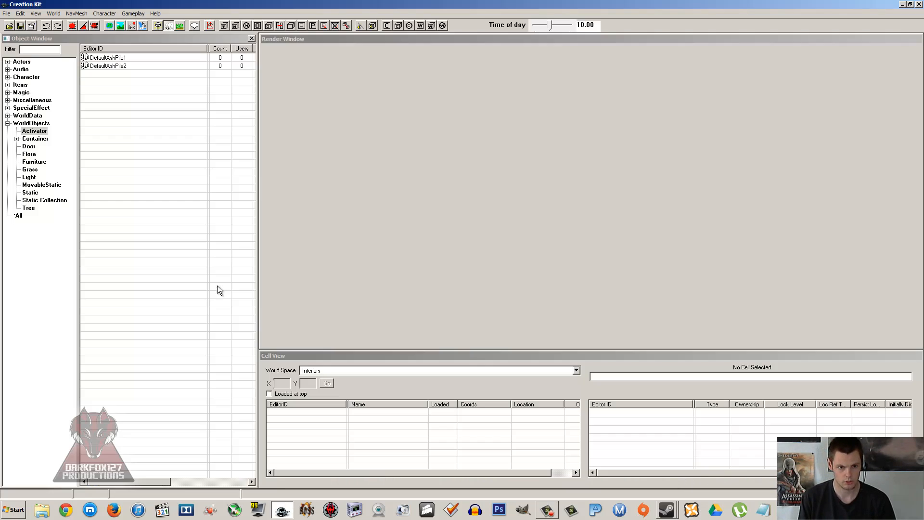
left_click(7, 13)
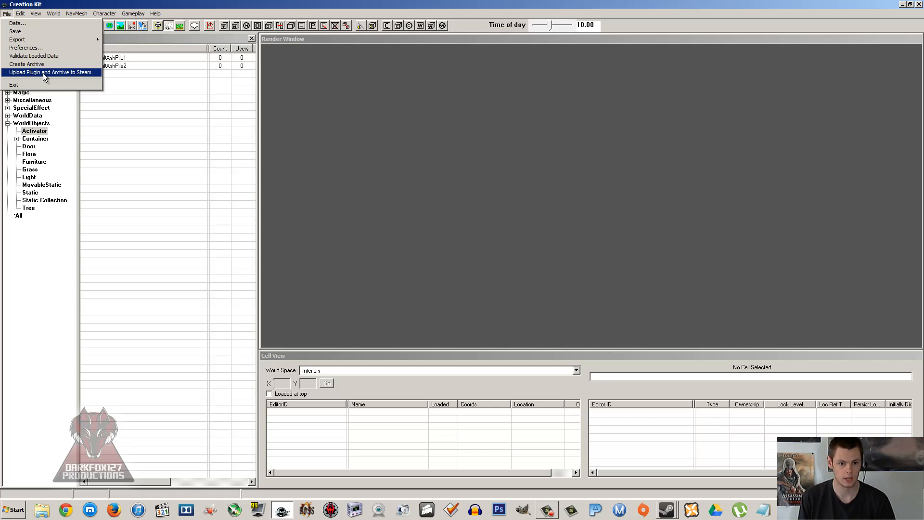
mouse_move(133, 14)
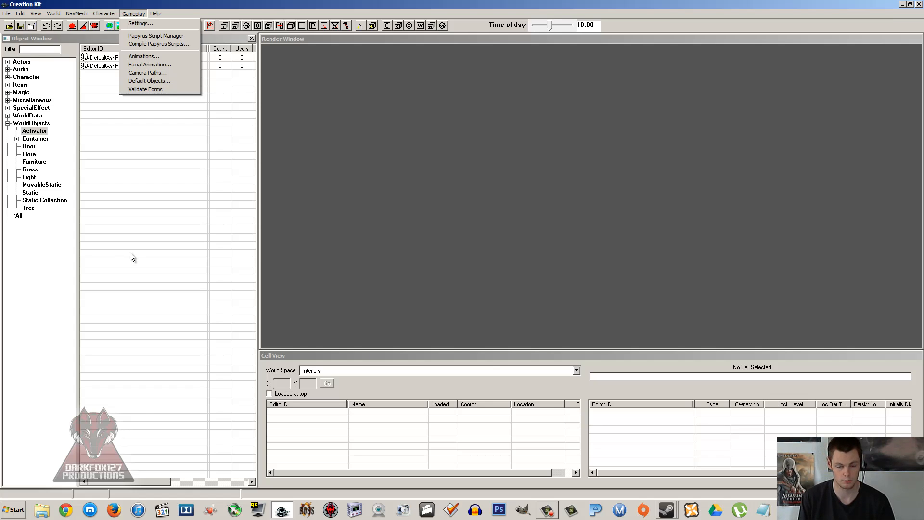
left_click(138, 222)
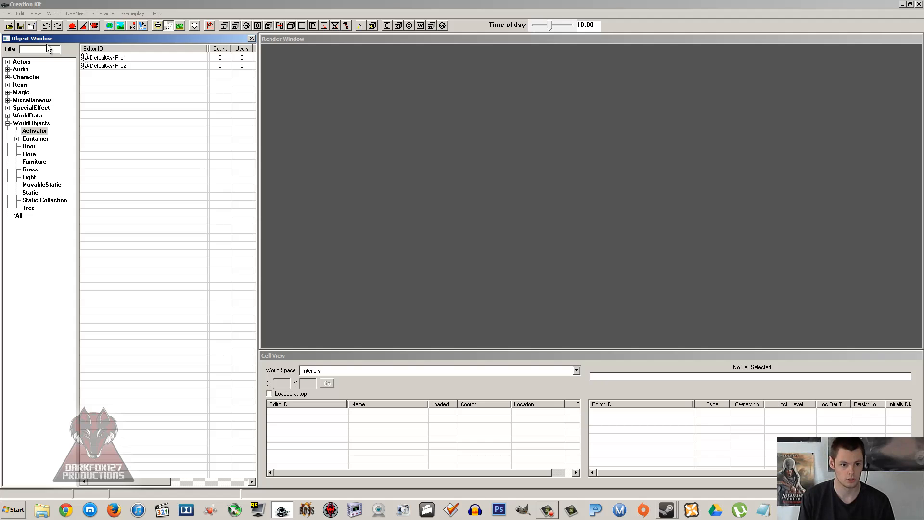
Step: Start uploading a plugin and archive to Steam, cancel at the new plugin's save dialog, and minimize the Creation Kit
left_click(6, 13)
left_click(7, 14)
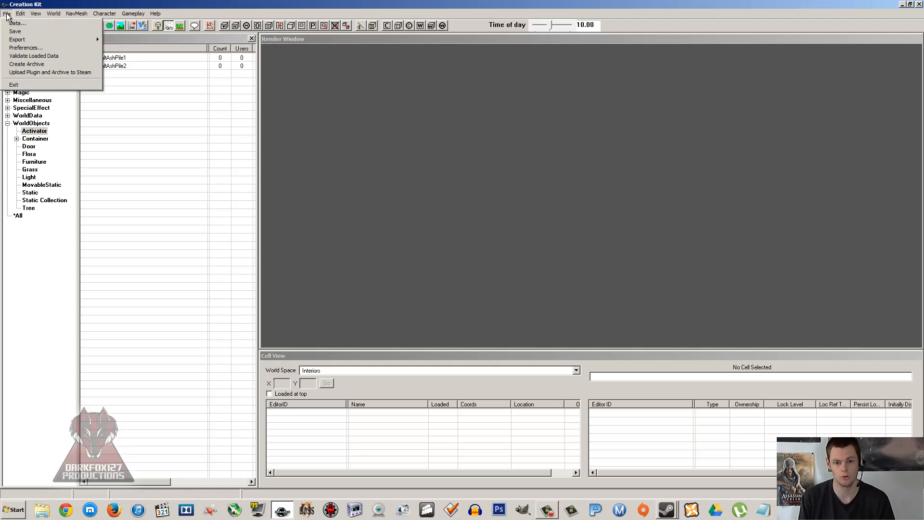
left_click(30, 72)
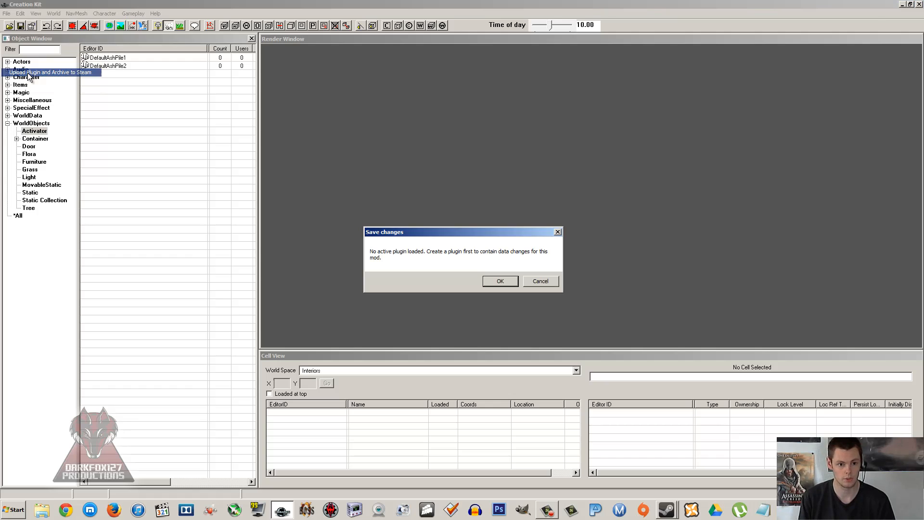
left_click(499, 282)
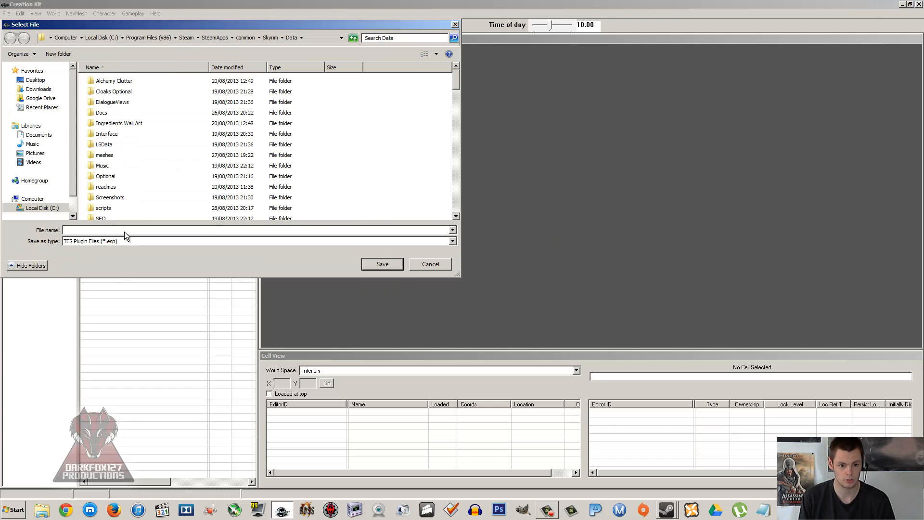
left_click(418, 264)
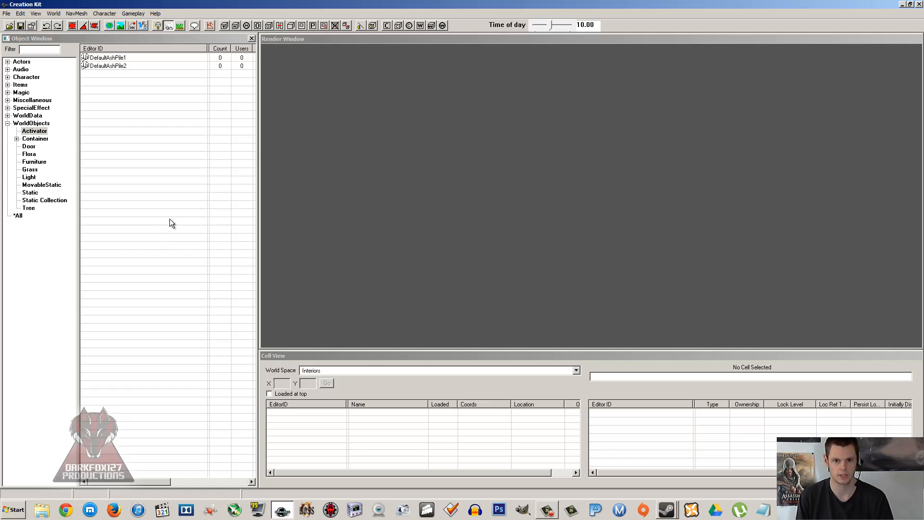
left_click(188, 113)
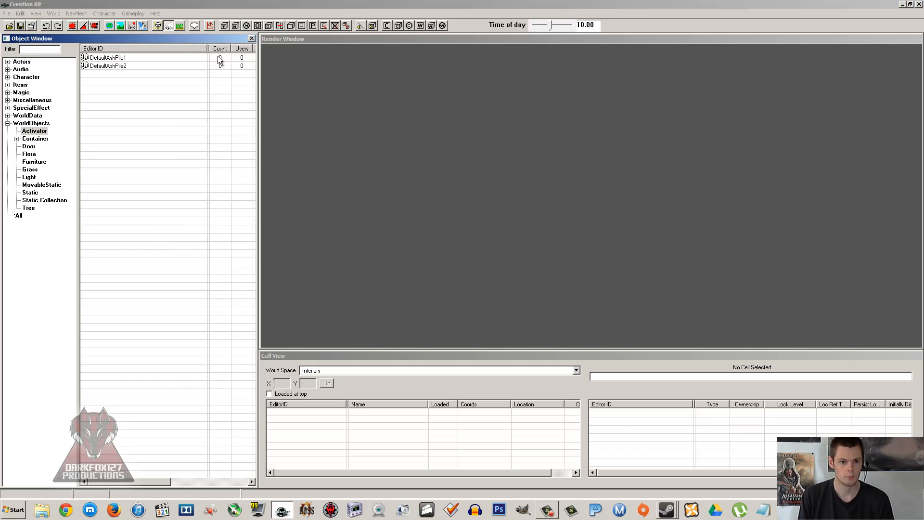
left_click(903, 4)
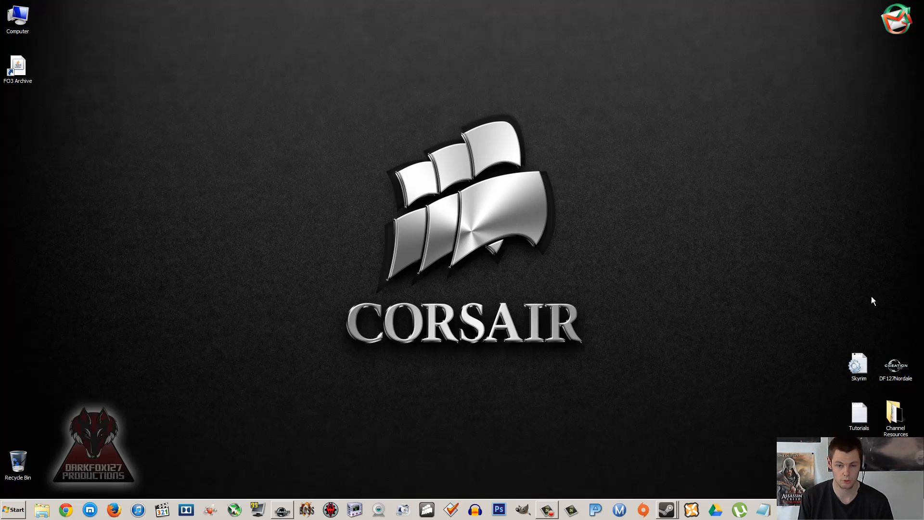
left_click(844, 320)
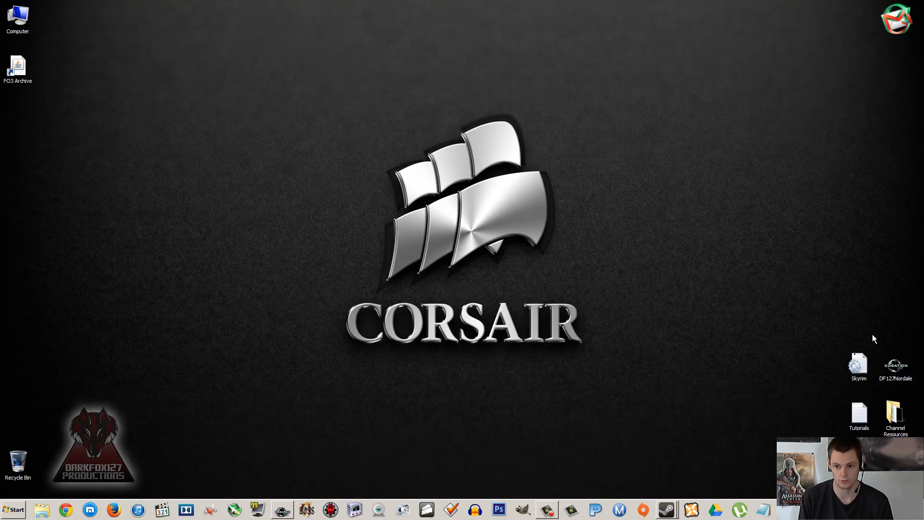
left_click(898, 367)
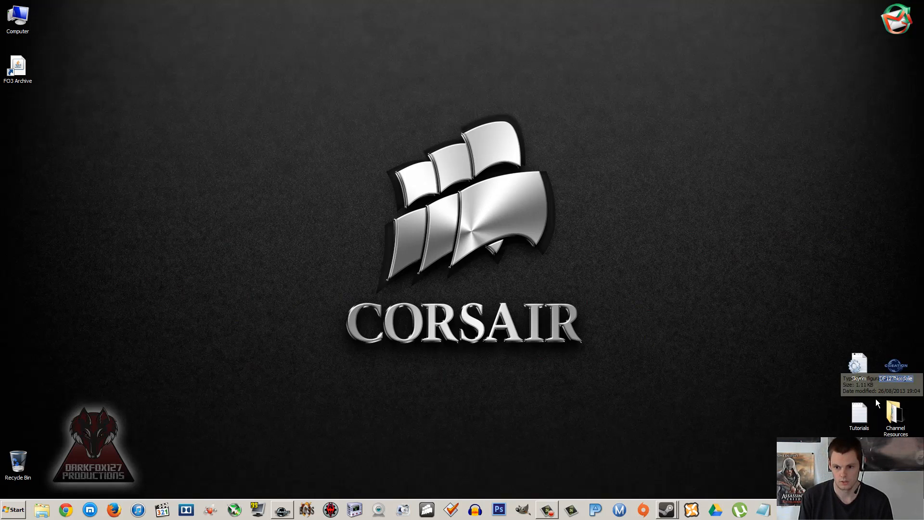
left_click(627, 325)
Step: Create a new folder on the desktop, place it below FO3 Archive, and name it "Nordale Mod"
right_click(627, 324)
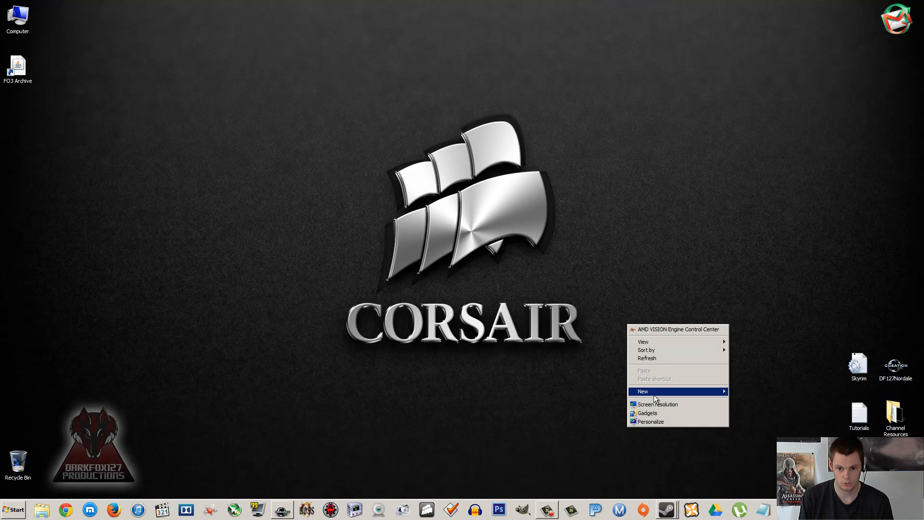
mouse_move(709, 391)
left_click(744, 392)
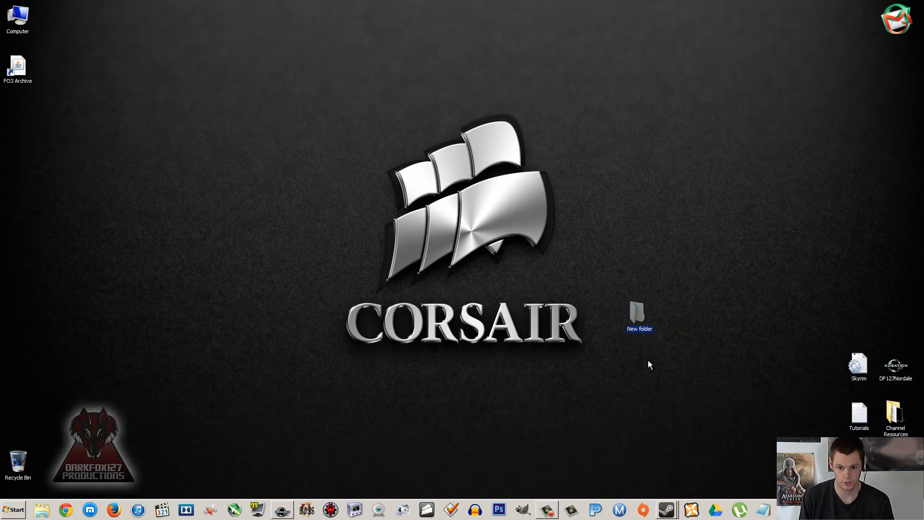
left_click_drag(648, 315, 48, 118)
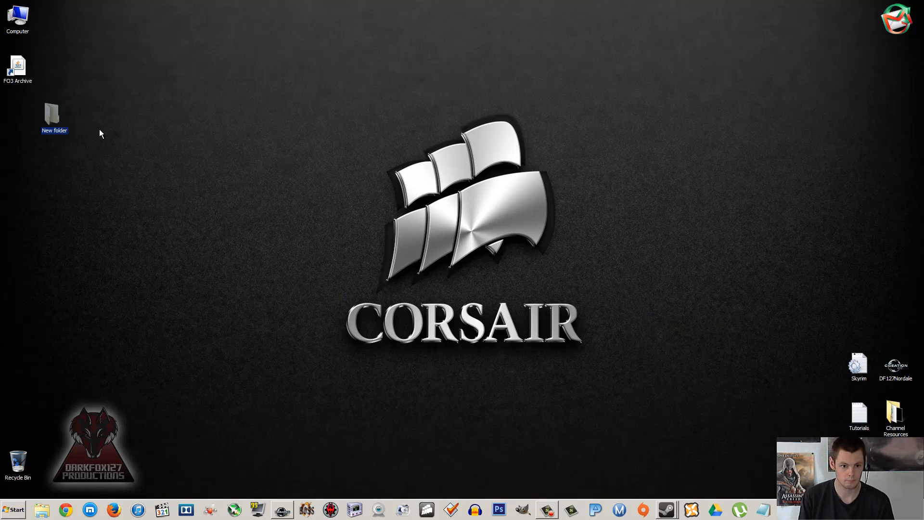
right_click(27, 112)
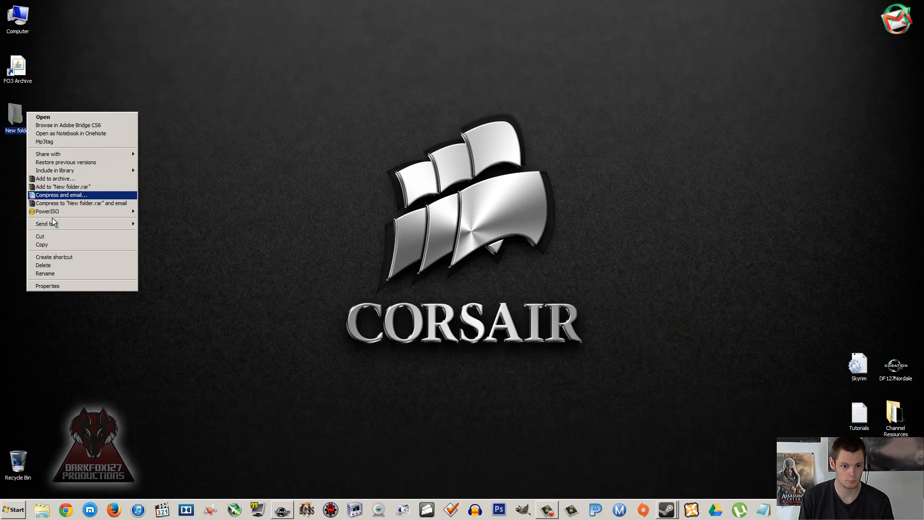
left_click(66, 273)
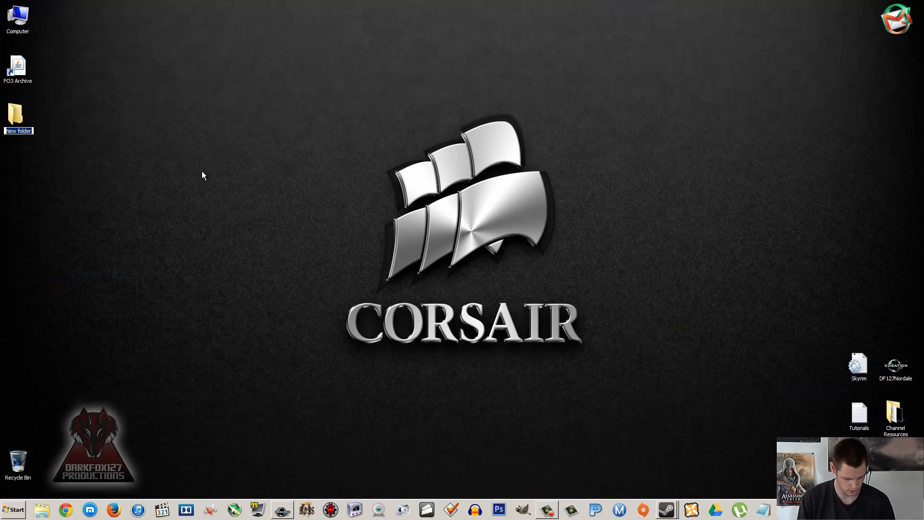
type("Nordale")
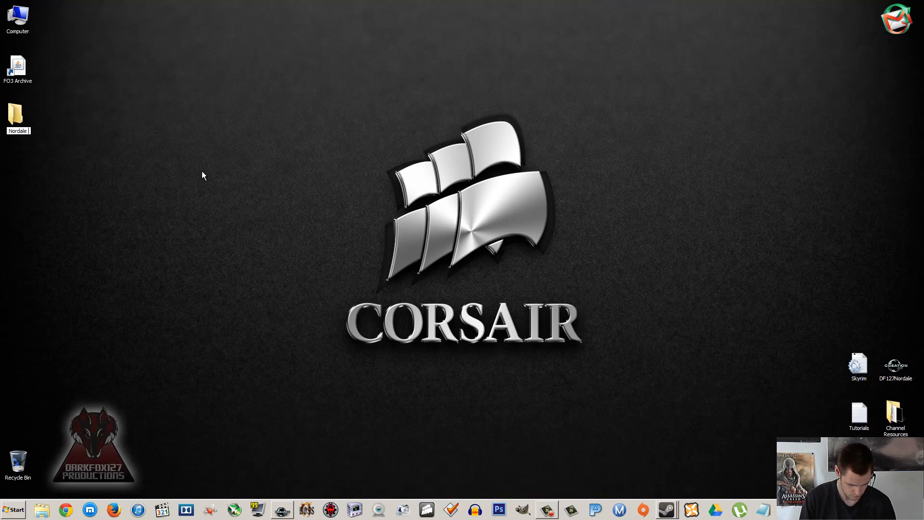
type(" Mod")
key("Return")
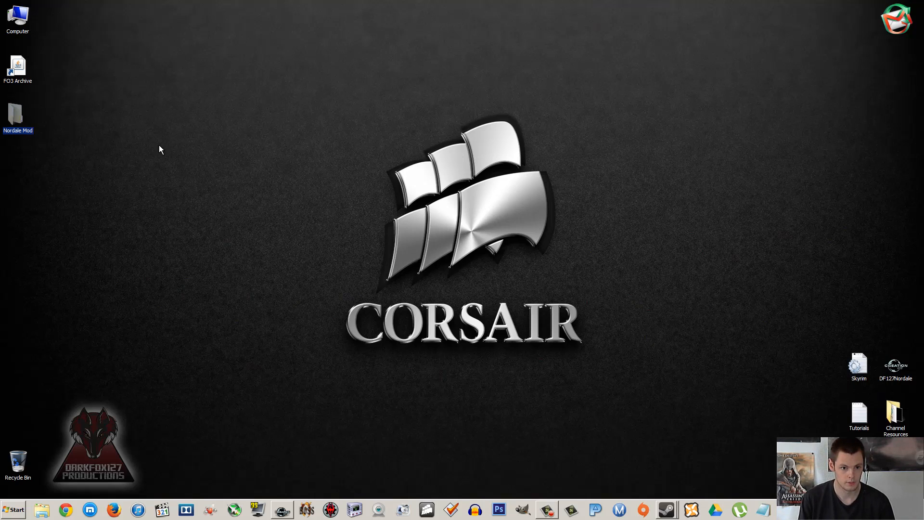
Step: Open the Nordale Mod folder in a half-screen window and create a folder named "Data" inside it
double_click(24, 115)
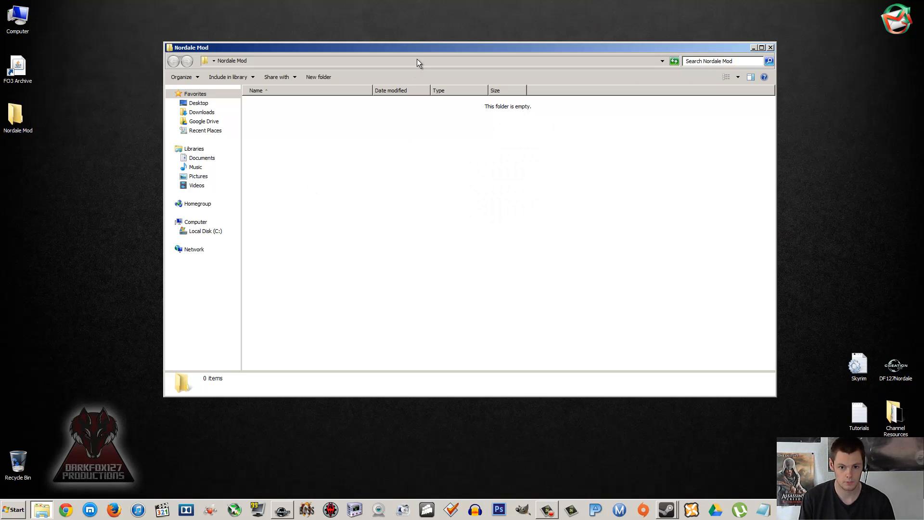
left_click_drag(420, 47, 920, 72)
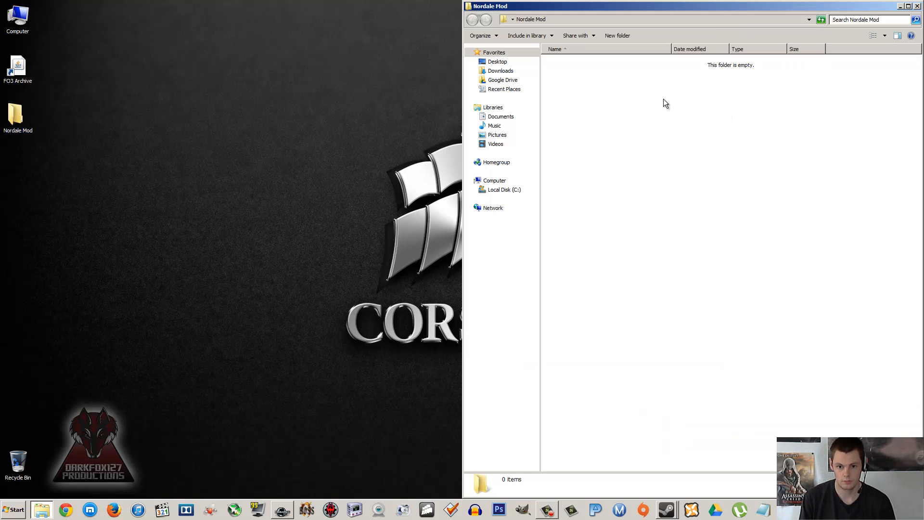
right_click(630, 140)
mouse_move(656, 246)
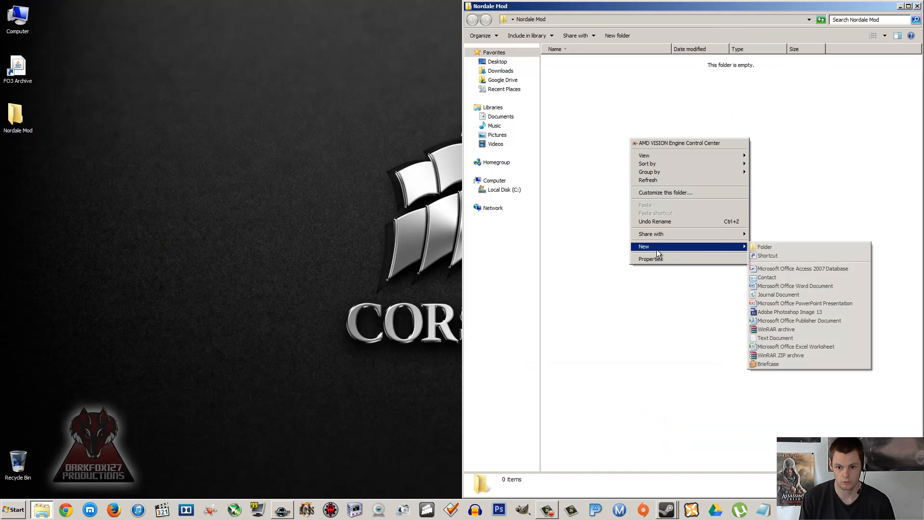
left_click(765, 248)
type("Data")
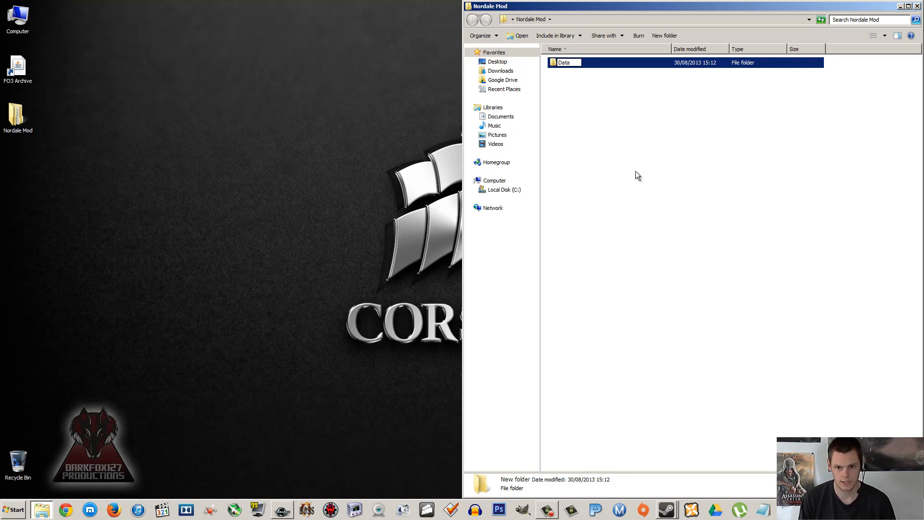
left_click(634, 175)
right_click(630, 175)
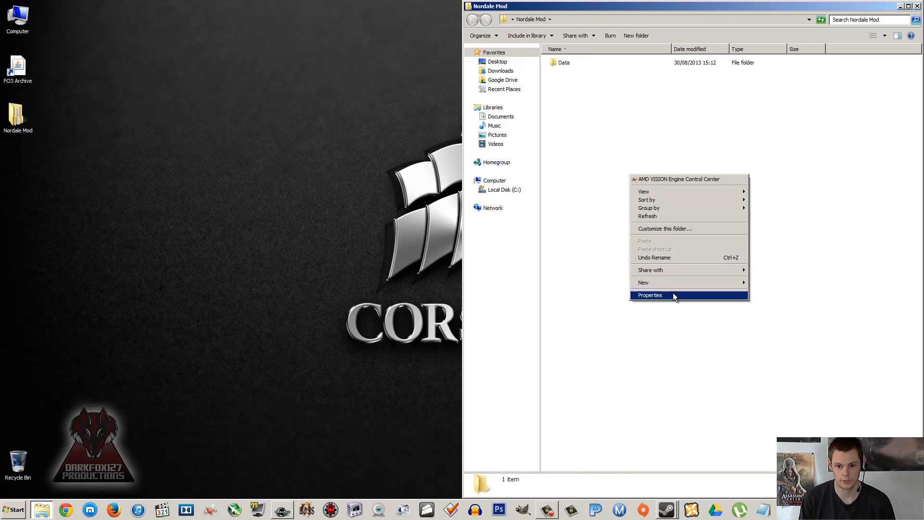
left_click(591, 242)
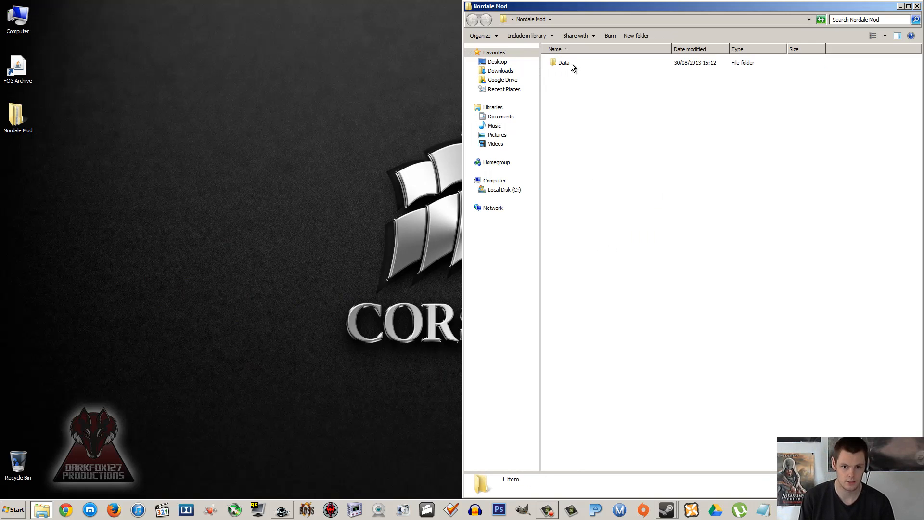
Step: Arrange Skyrim's Data folder and the Nordale Mod folder side by side in half-screen windows
left_click_drag(674, 8, 388, 39)
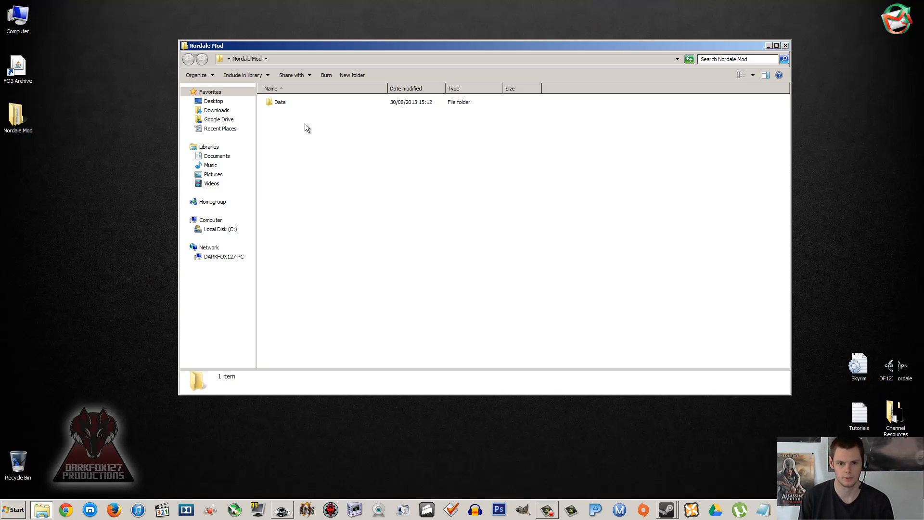
left_click(295, 103)
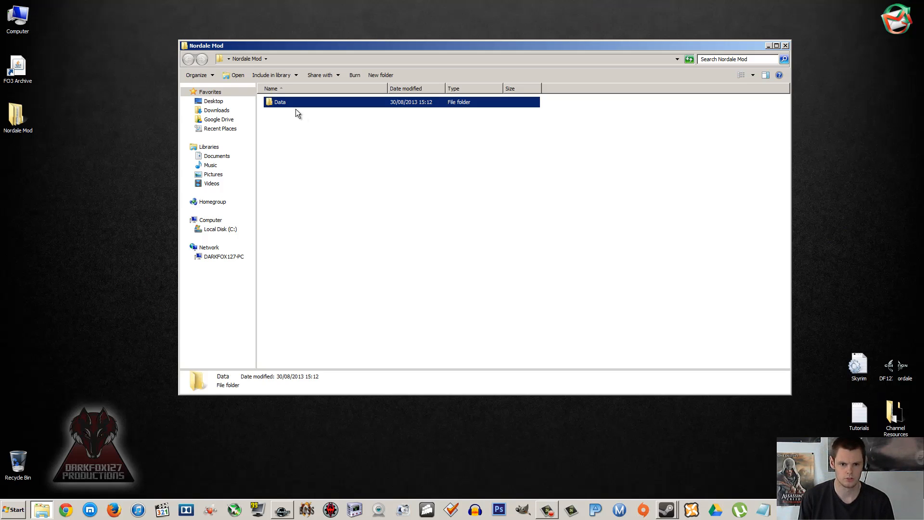
left_click(293, 114)
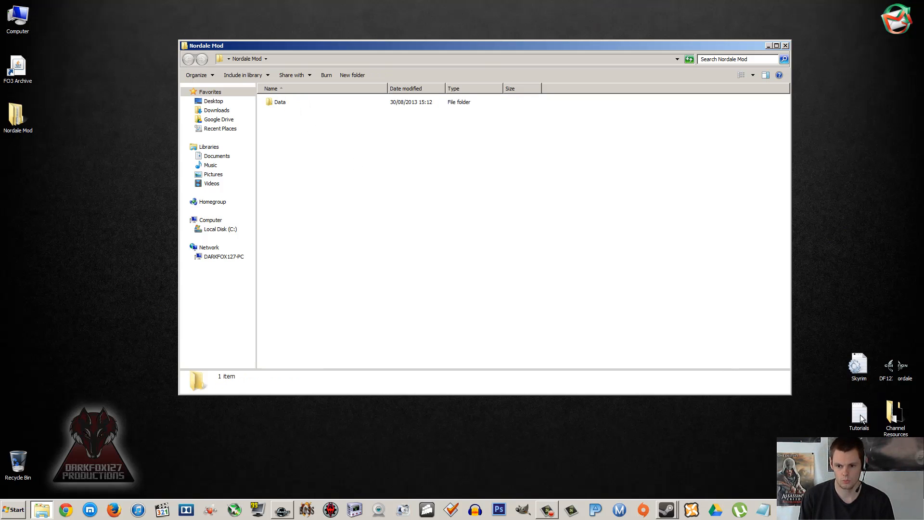
left_click_drag(547, 58, 0, 69)
left_click_drag(563, 46, 923, 48)
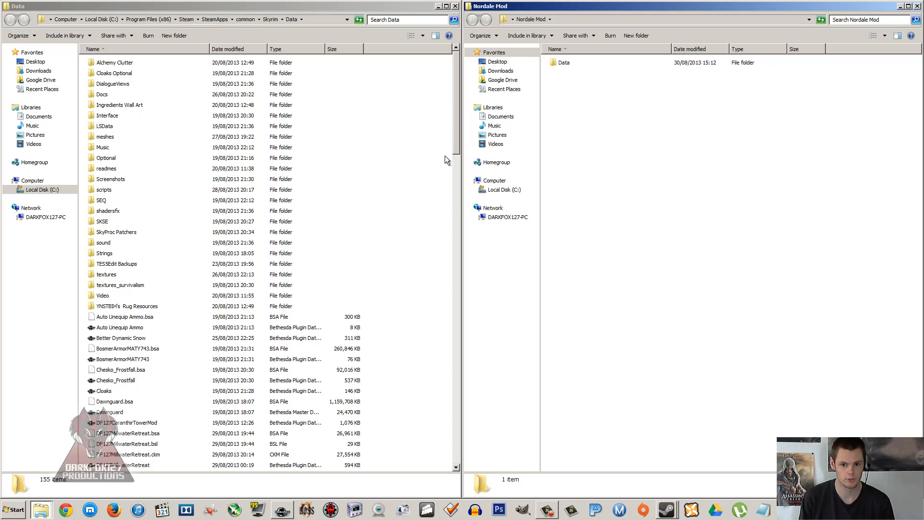
Step: Examine the folders inside Skyrim's Data folder, including scripts, sound, meshes, DialogueViews and readmes
left_click(184, 192)
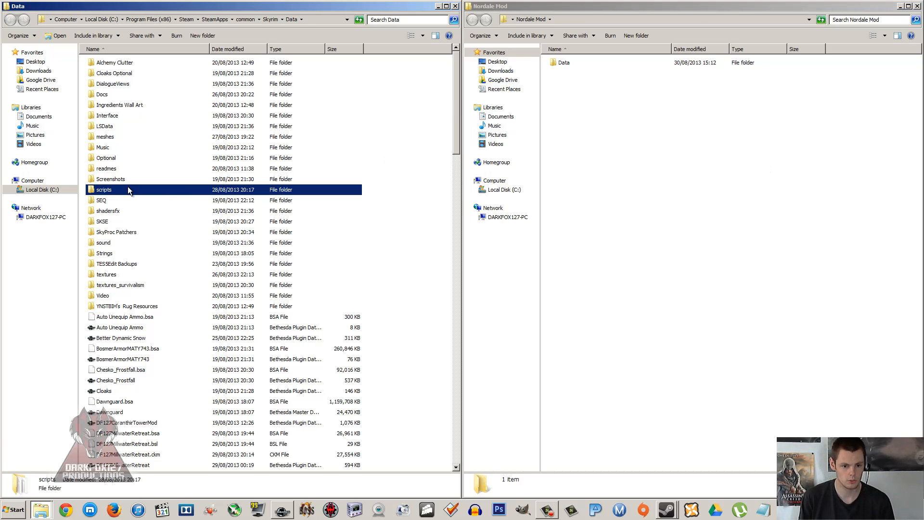
left_click(126, 244)
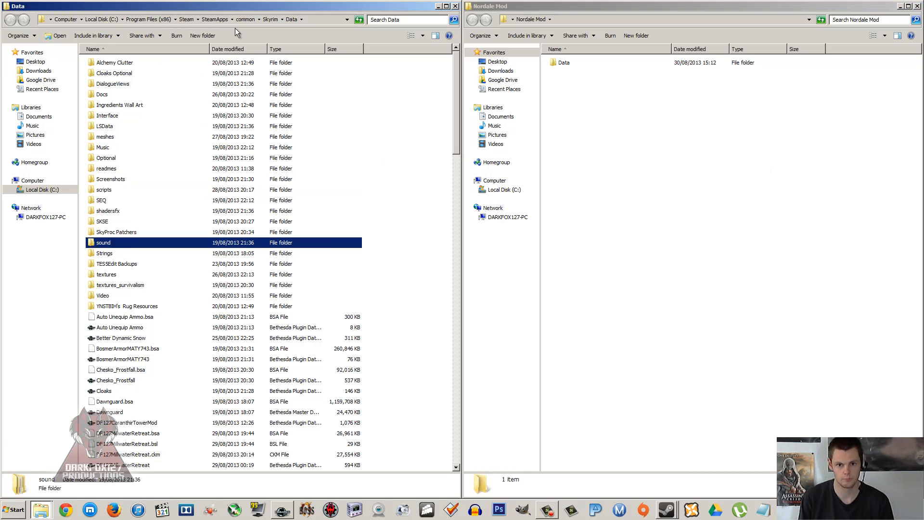
left_click(198, 127)
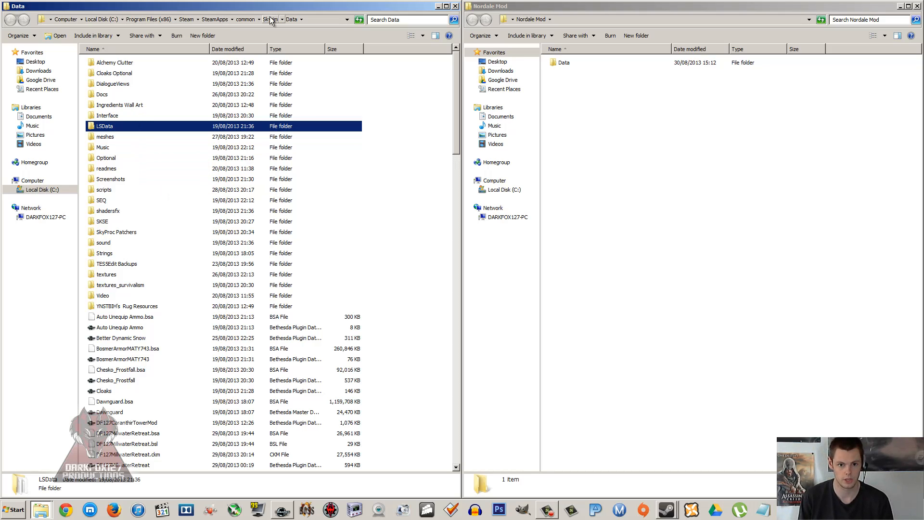
left_click(426, 141)
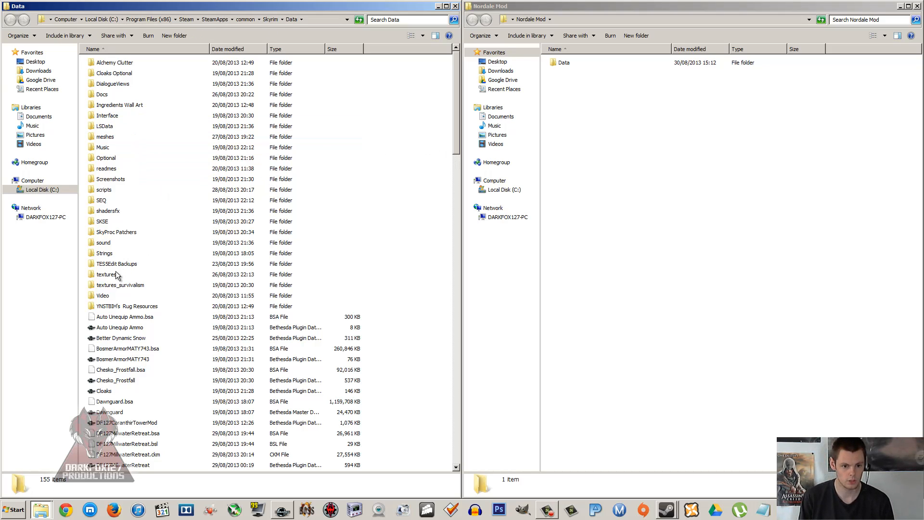
left_click(106, 138)
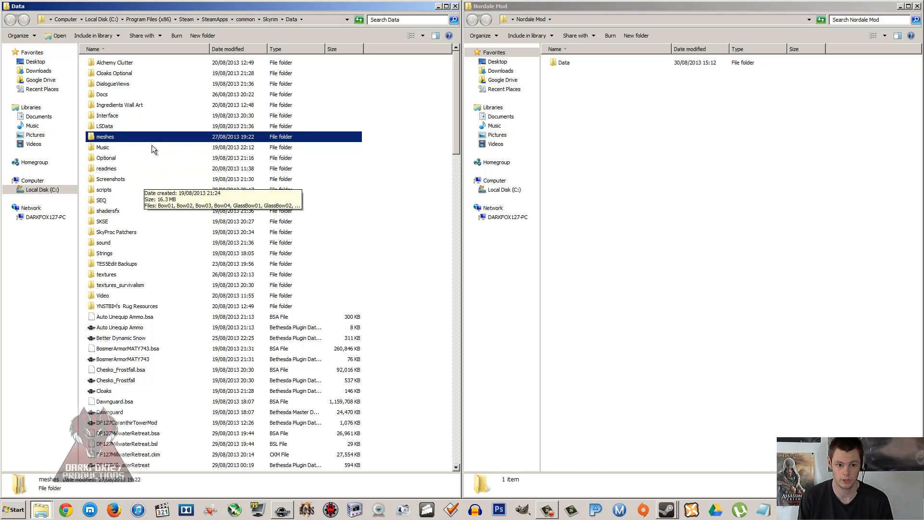
left_click(126, 86)
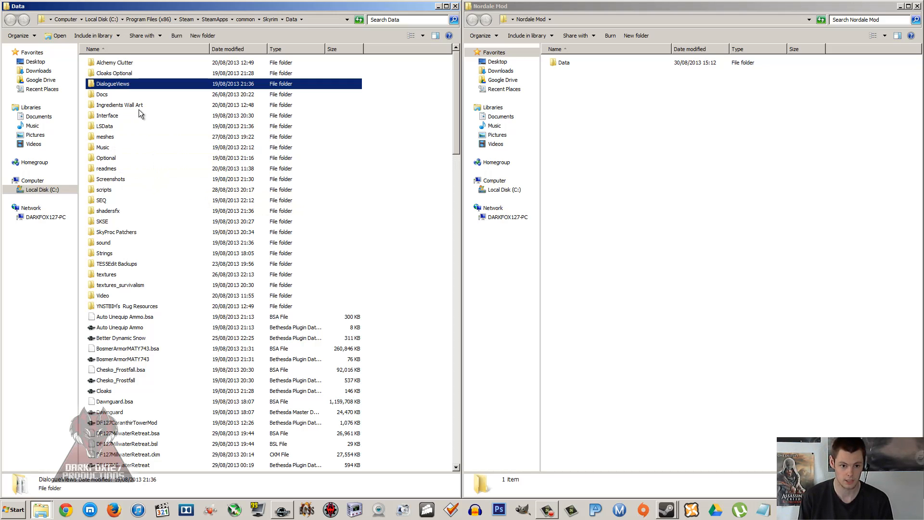
left_click(121, 168)
Step: Browse Skyrim's meshes folder through actors, character and facegendata to facegeom, and examine the plugin folders there
double_click(107, 138)
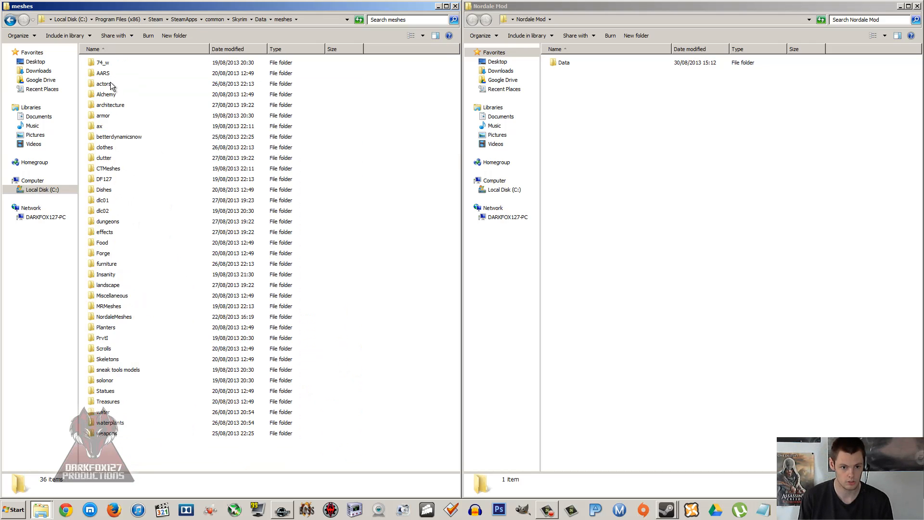
double_click(109, 85)
double_click(113, 63)
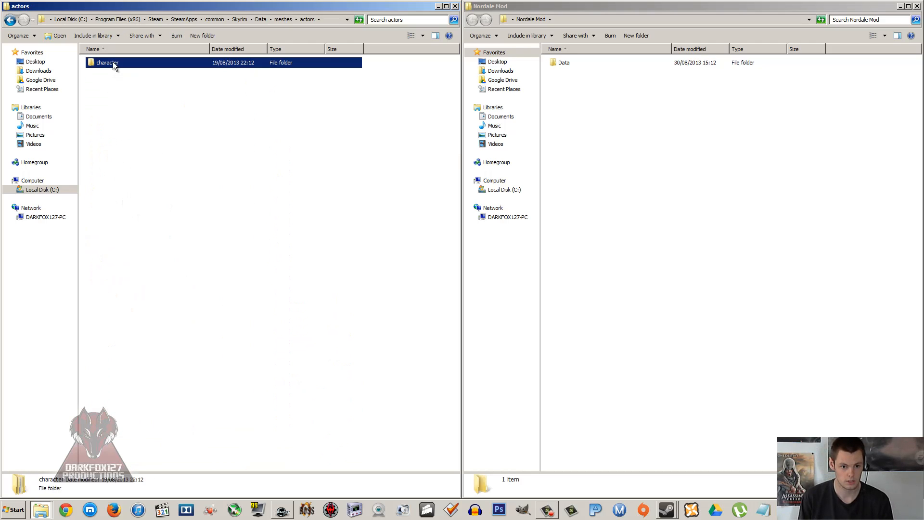
double_click(110, 94)
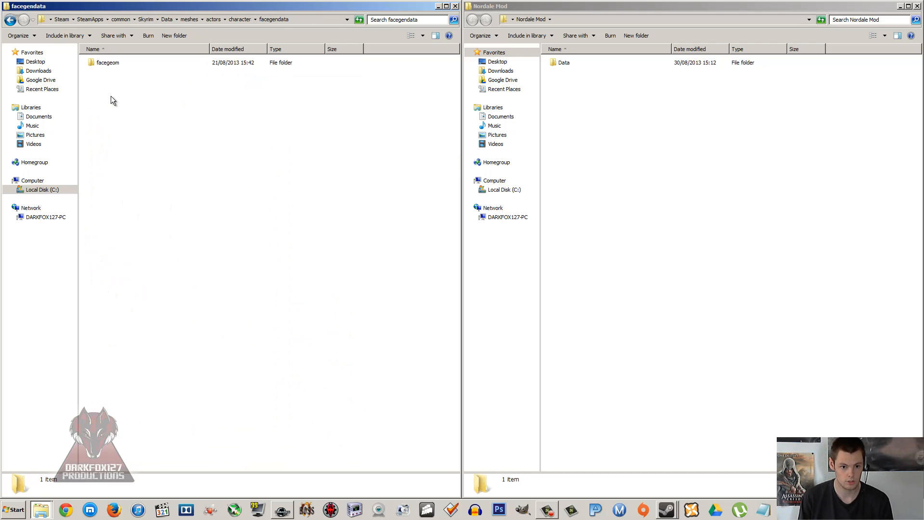
left_click(13, 19)
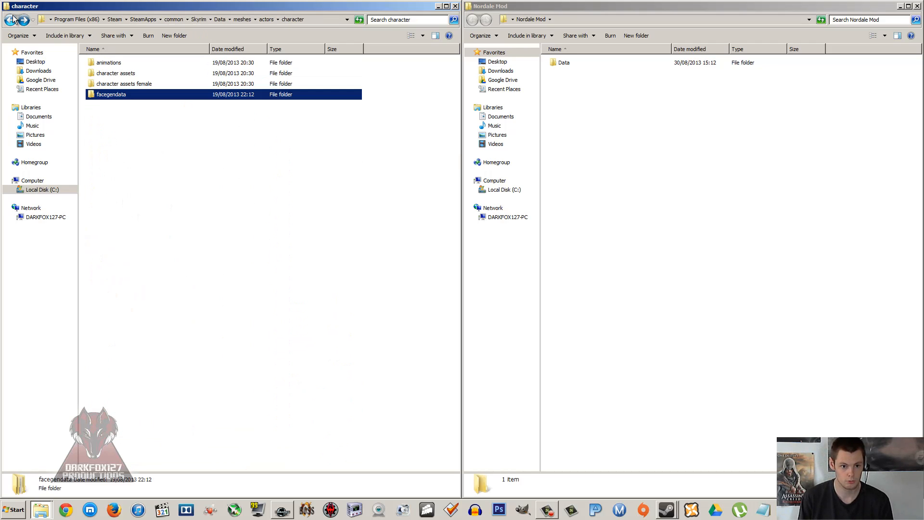
double_click(109, 94)
double_click(108, 66)
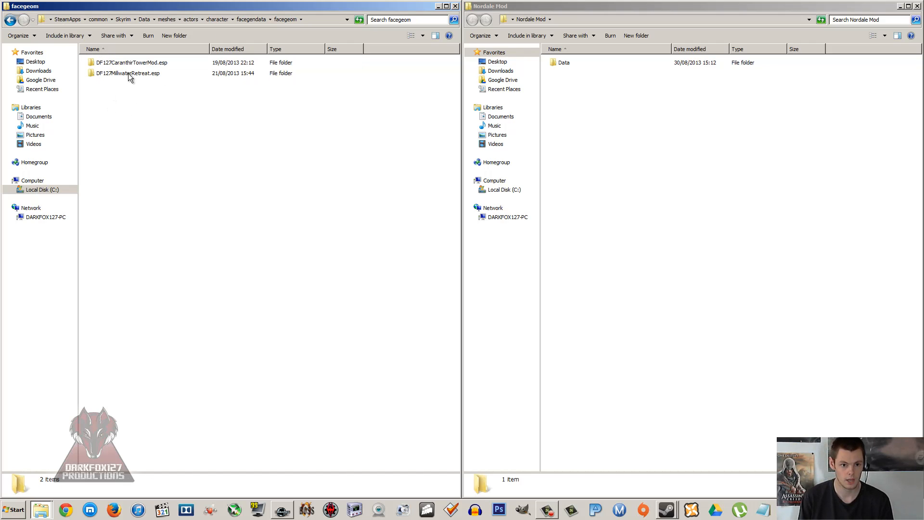
left_click(128, 75)
left_click(123, 62)
left_click(123, 71)
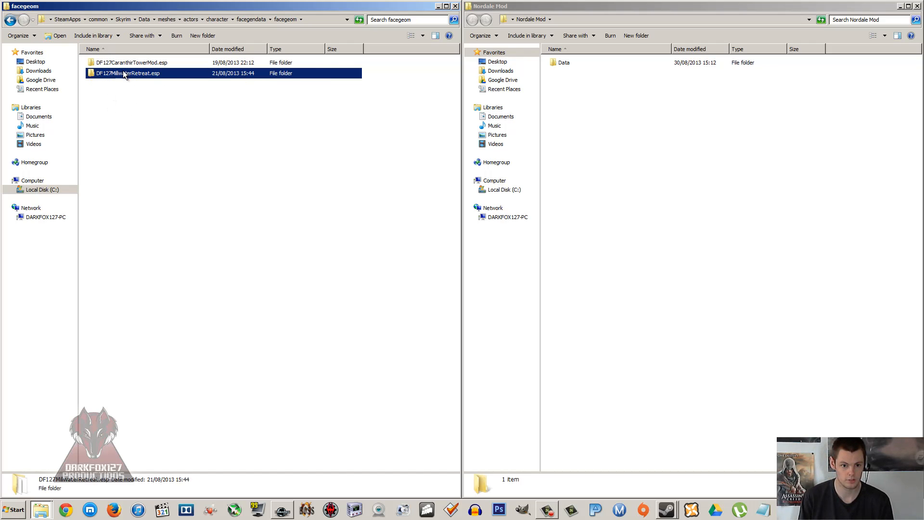
left_click(120, 90)
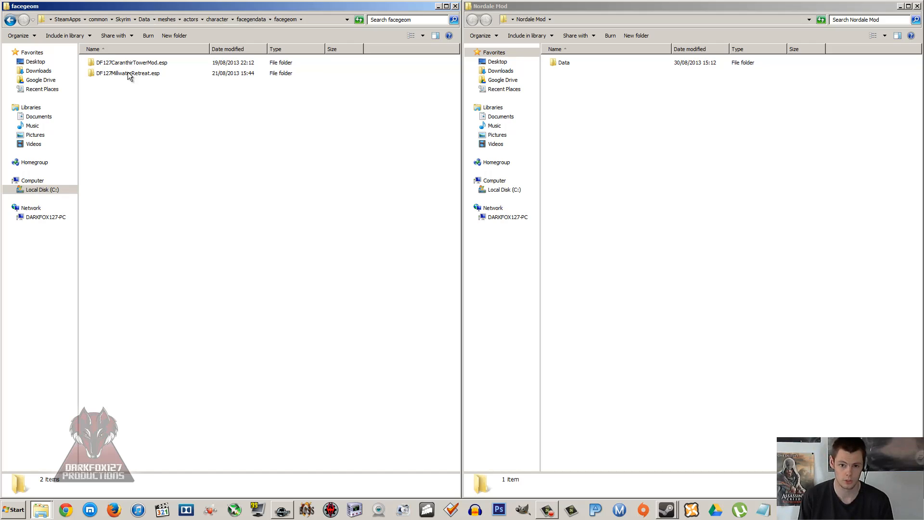
left_click(126, 74)
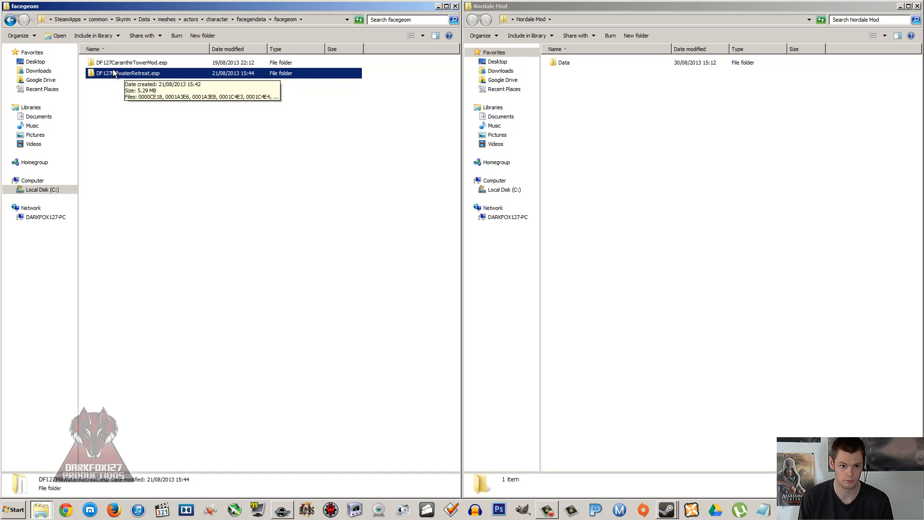
Step: Copy the actors folder from Skyrim's meshes folder into the Nordale Mod folder and move the copy into Data
left_click(10, 20)
left_click(10, 20)
left_click(10, 20)
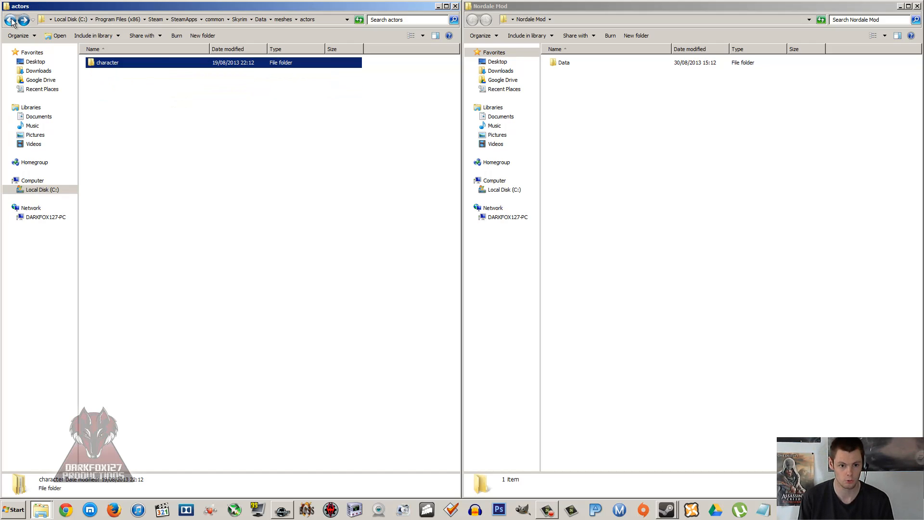
left_click(11, 21)
right_click(101, 85)
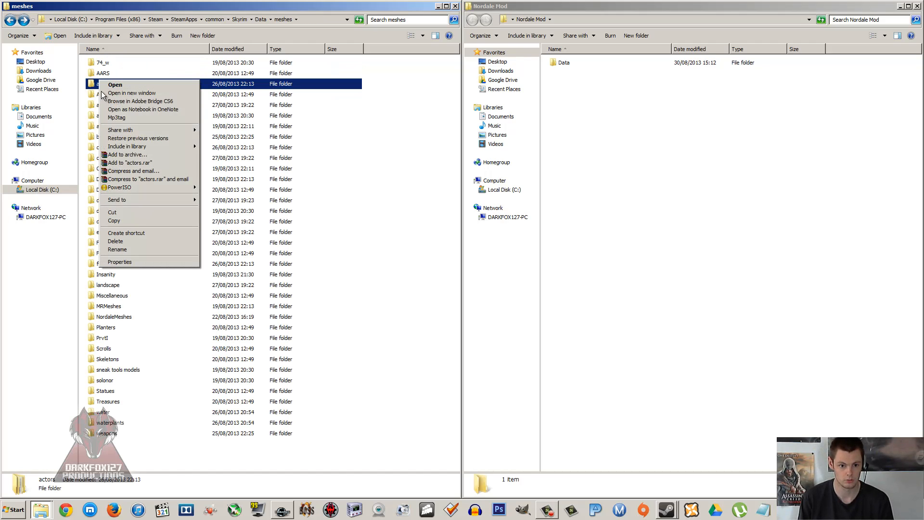
left_click(132, 220)
left_click(646, 202)
right_click(645, 200)
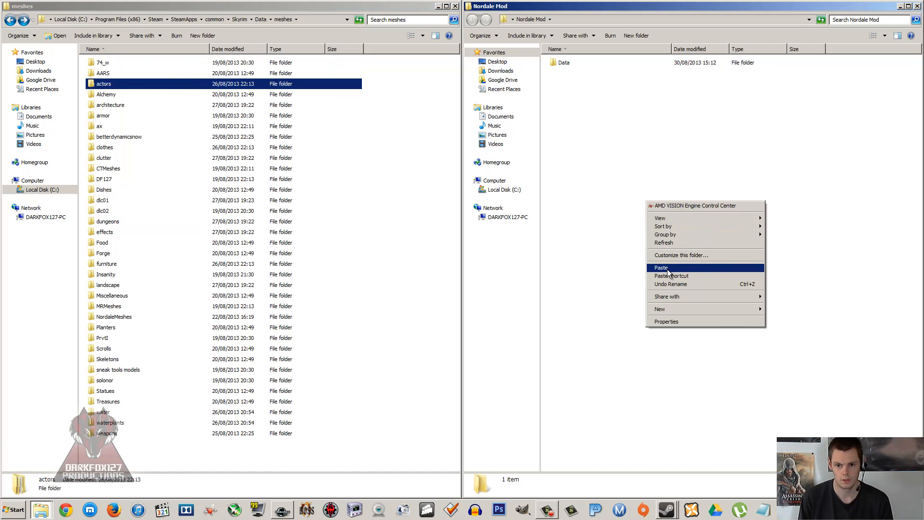
left_click(666, 267)
left_click_drag(564, 63, 576, 78)
Step: Delete the animations, character assets and character assets female folders from the character folder inside the copied actors folder
left_click(572, 62)
double_click(573, 62)
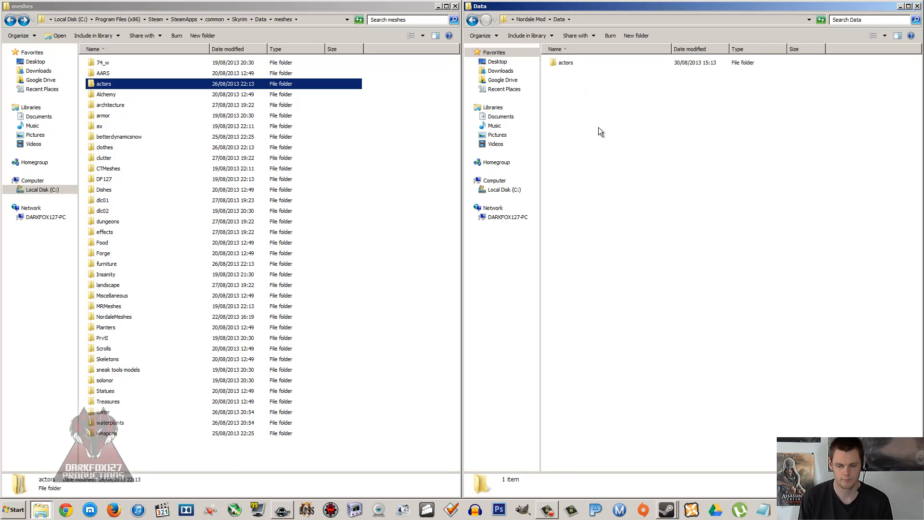
double_click(576, 61)
double_click(576, 62)
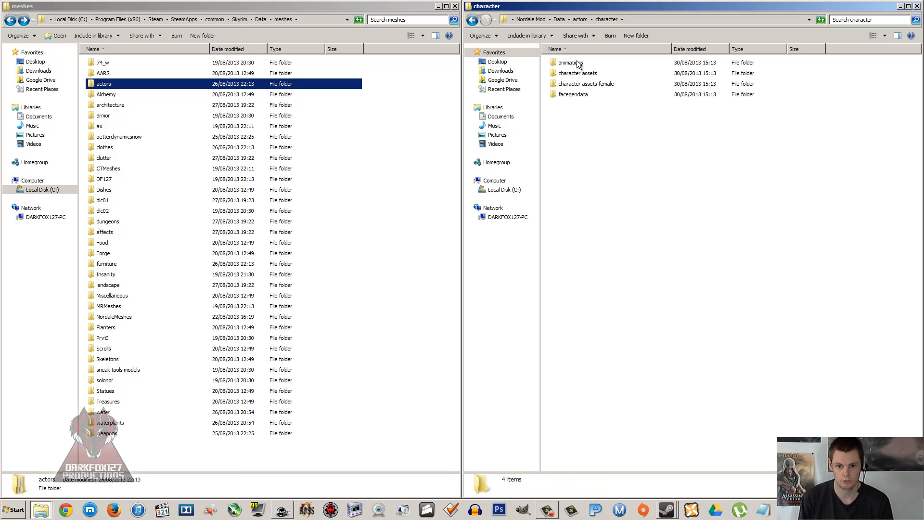
left_click_drag(780, 87, 663, 47)
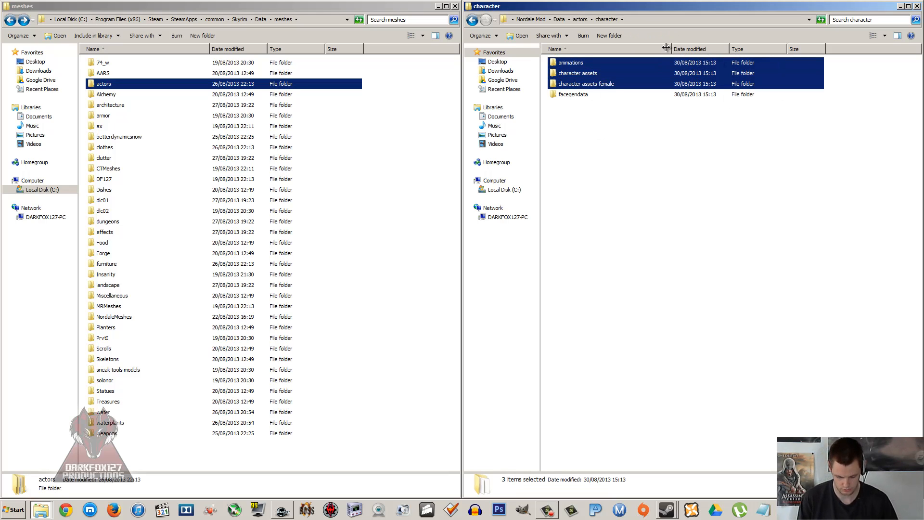
key("Delete")
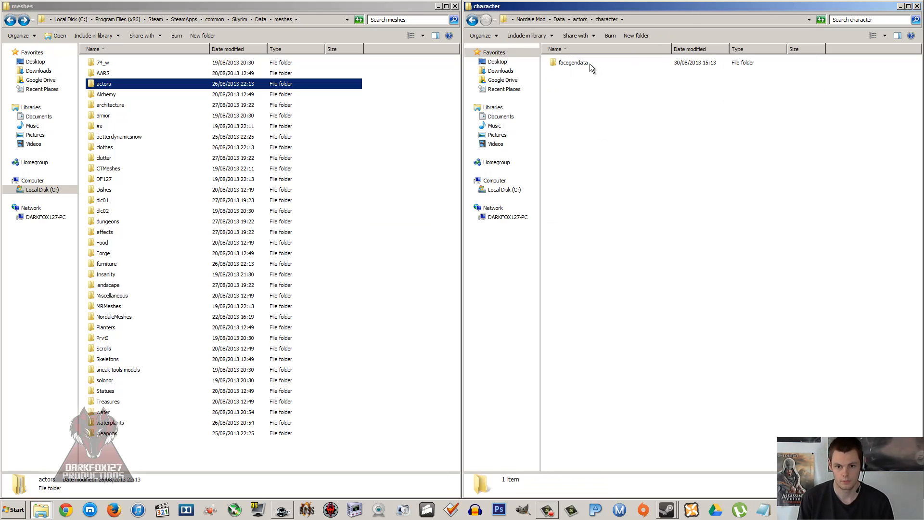
Step: Delete the DF127CaranthirTowerMod.esp folder from facegendata's facegeom folder in the mod copy
double_click(590, 63)
double_click(590, 62)
left_click(585, 63)
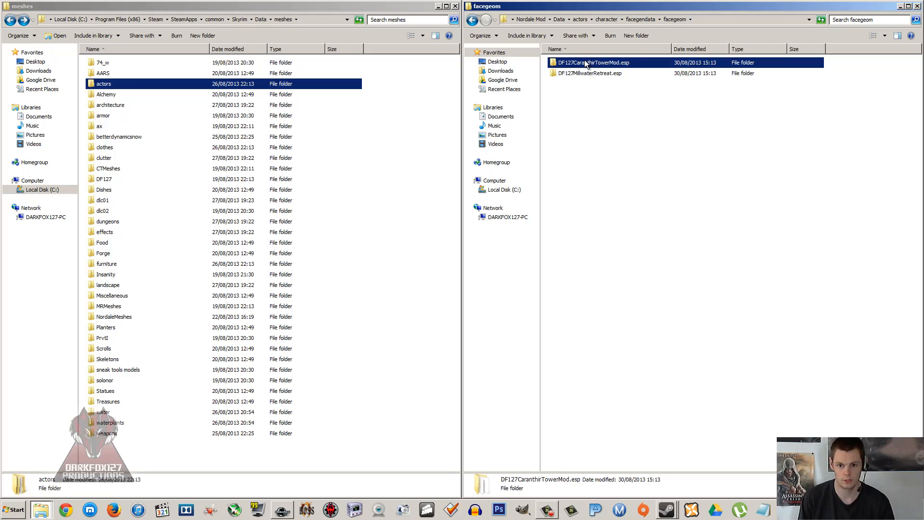
key("Delete")
key("Return")
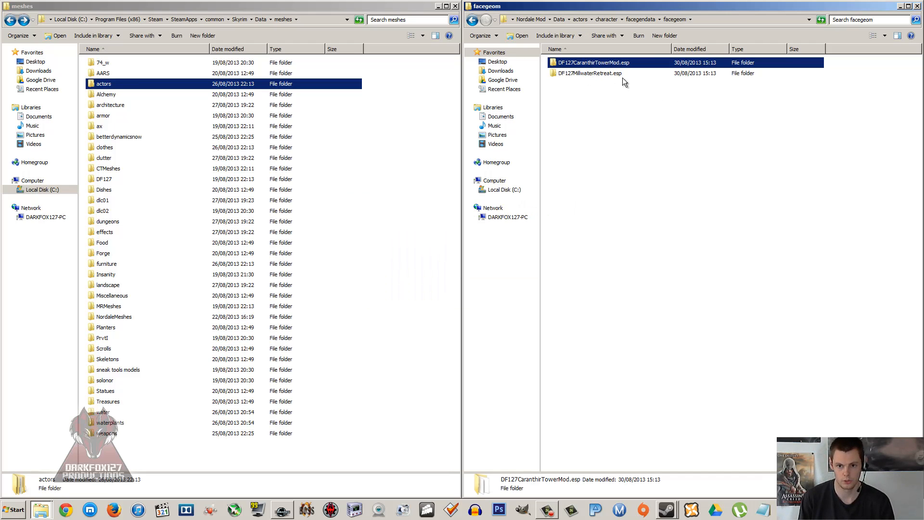
Step: Examine the NIF files in the copied DF127MillwaterRetreat.esp folder and return to the top of the Nordale Mod folder
double_click(592, 66)
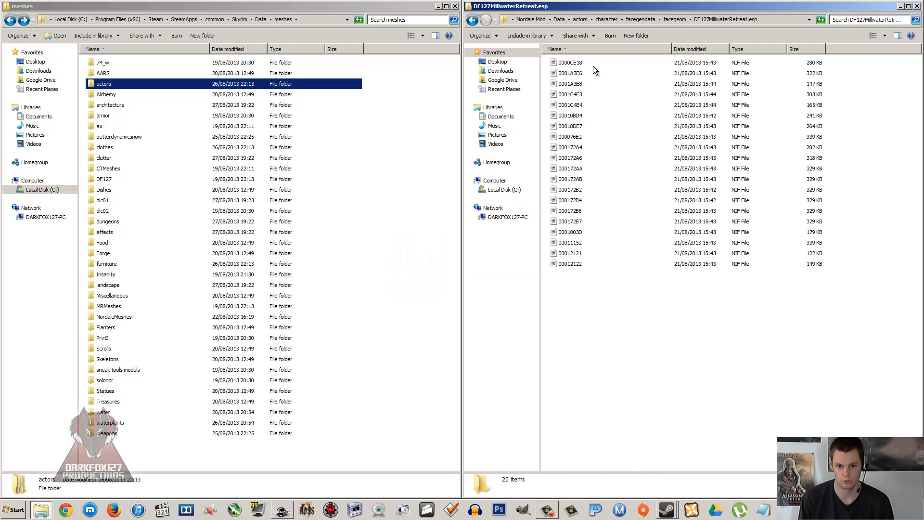
left_click(593, 125)
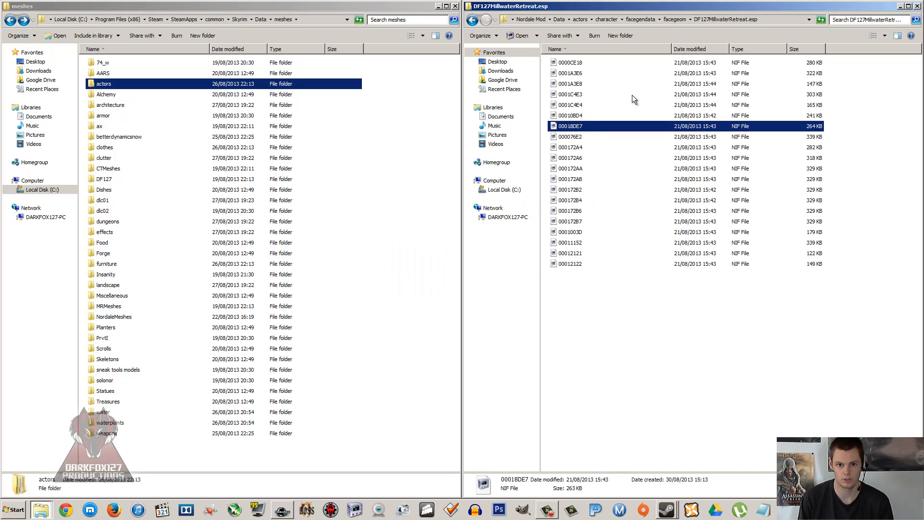
left_click(472, 20)
left_click(472, 20)
left_click(472, 21)
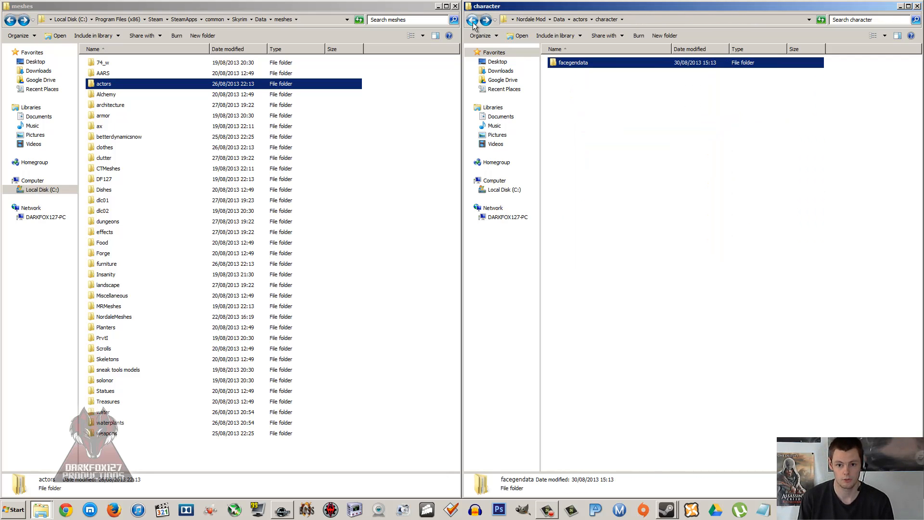
left_click(472, 21)
left_click(472, 20)
left_click(471, 20)
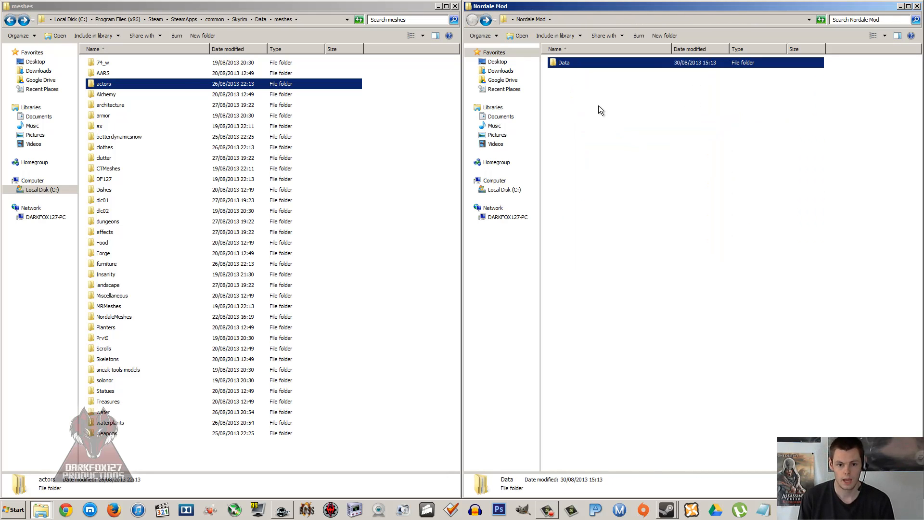
Step: Open Skyrim's textures folder, then create a Meshes folder in the mod's Data folder and move the actors folder into it
left_click(10, 20)
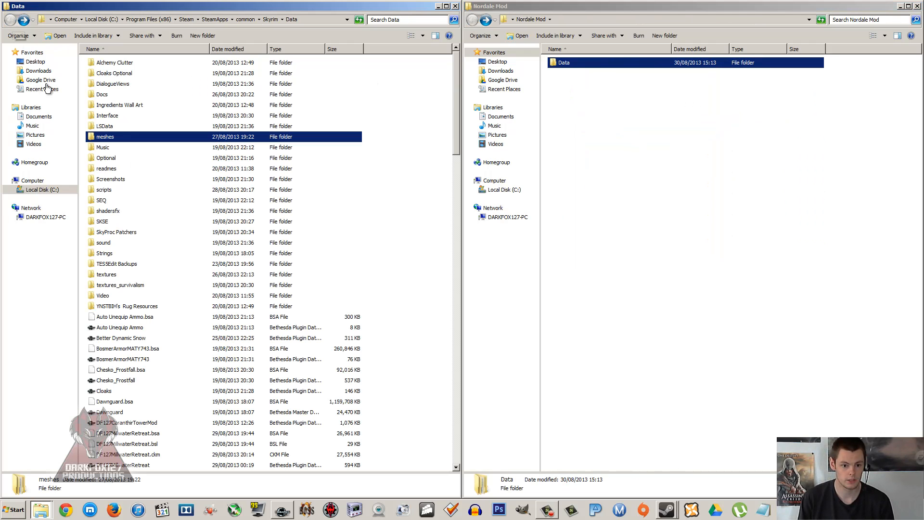
double_click(106, 274)
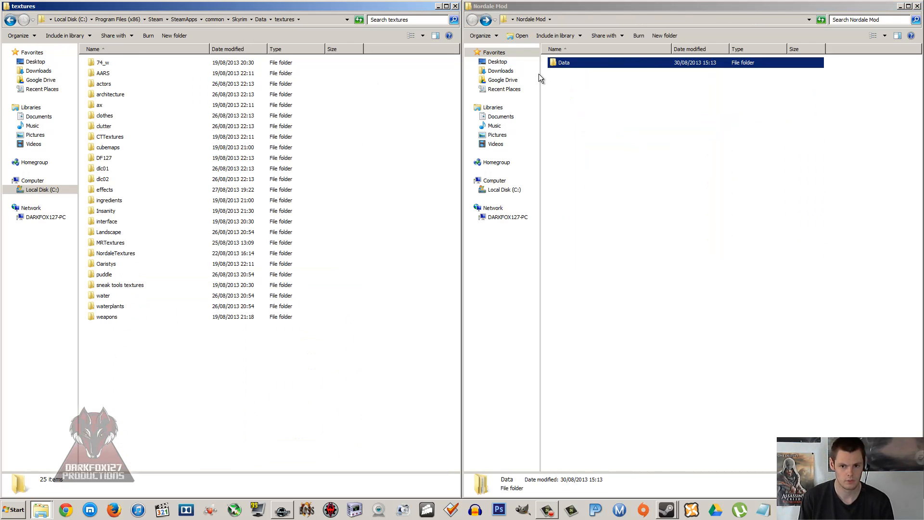
double_click(558, 62)
right_click(617, 187)
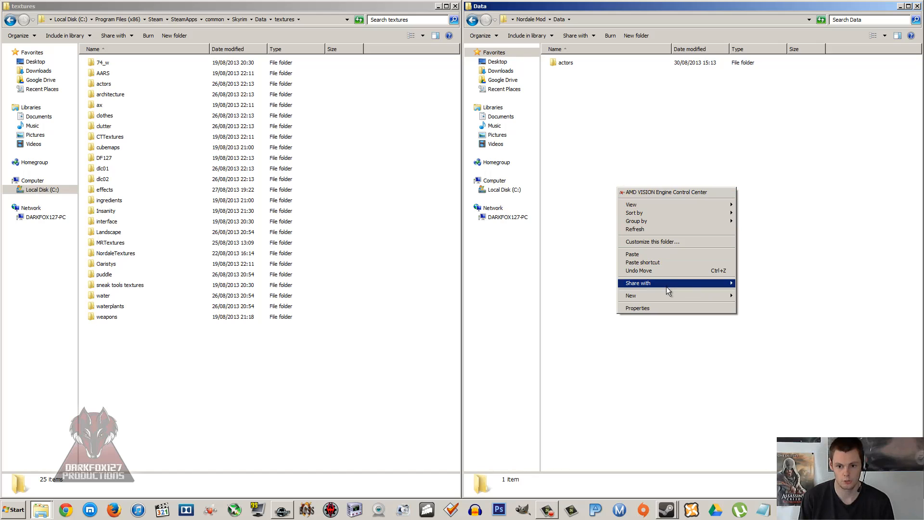
mouse_move(667, 293)
left_click(770, 293)
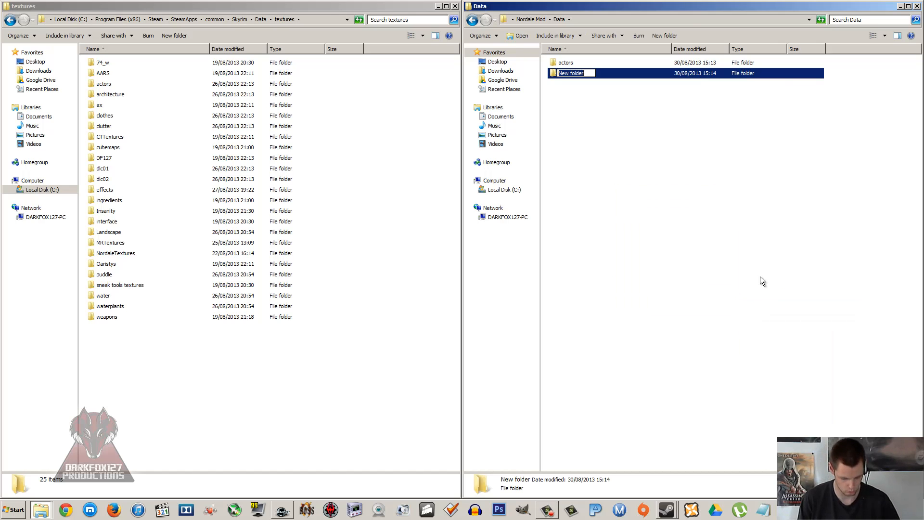
type("Meshes")
left_click(564, 122)
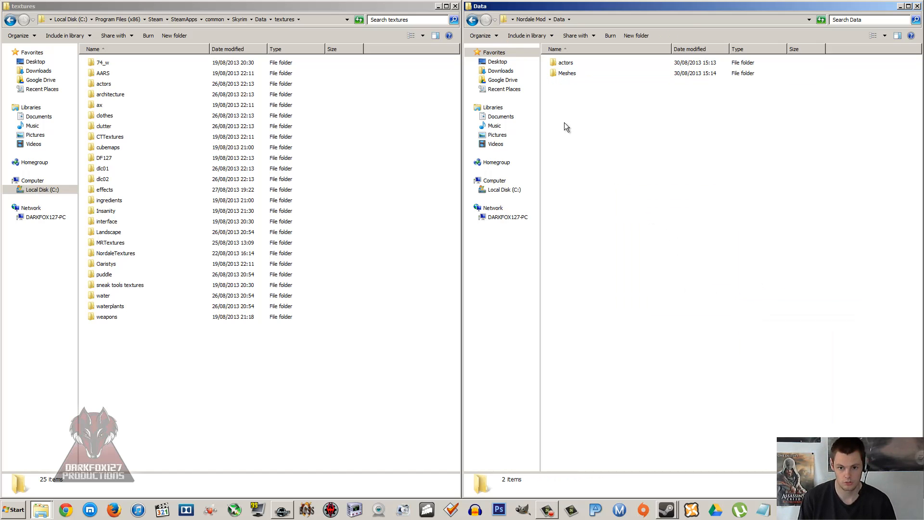
left_click_drag(575, 64, 585, 76)
Step: Create a Textures folder in the mod's Data folder and open it
right_click(581, 102)
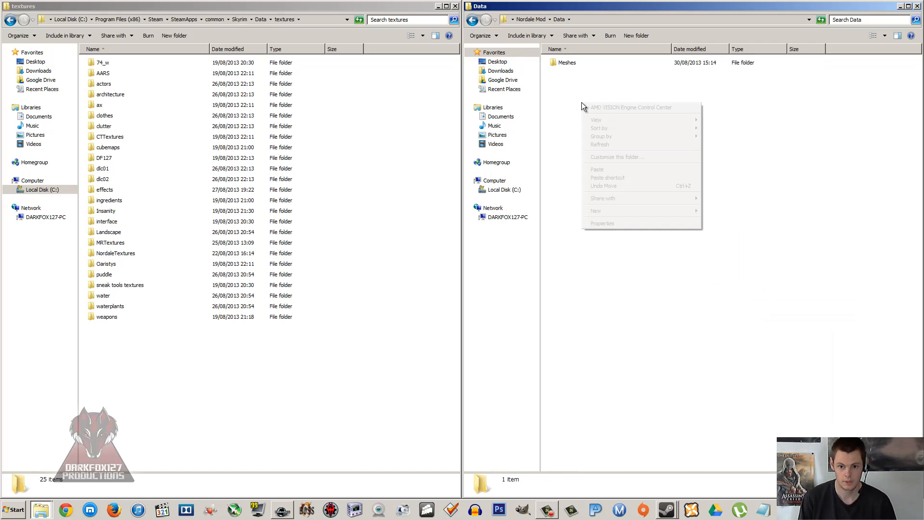
mouse_move(668, 211)
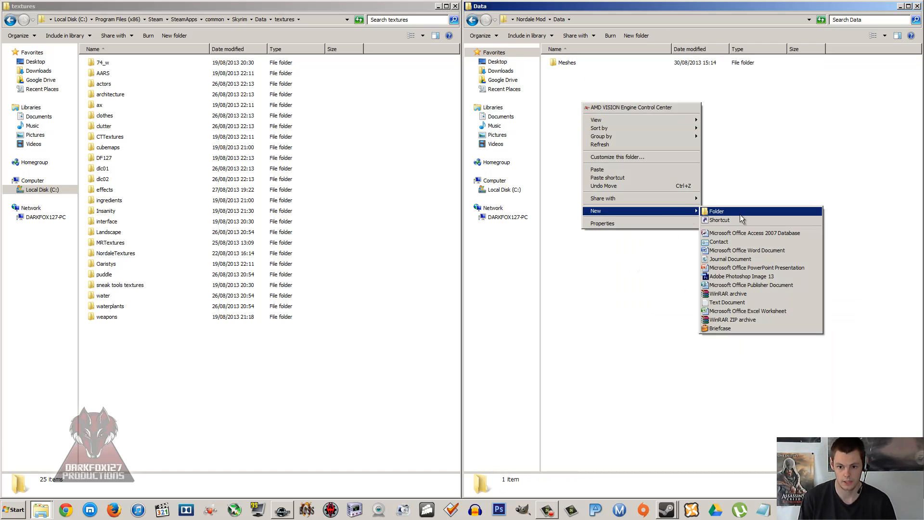
left_click(750, 212)
type("Textures")
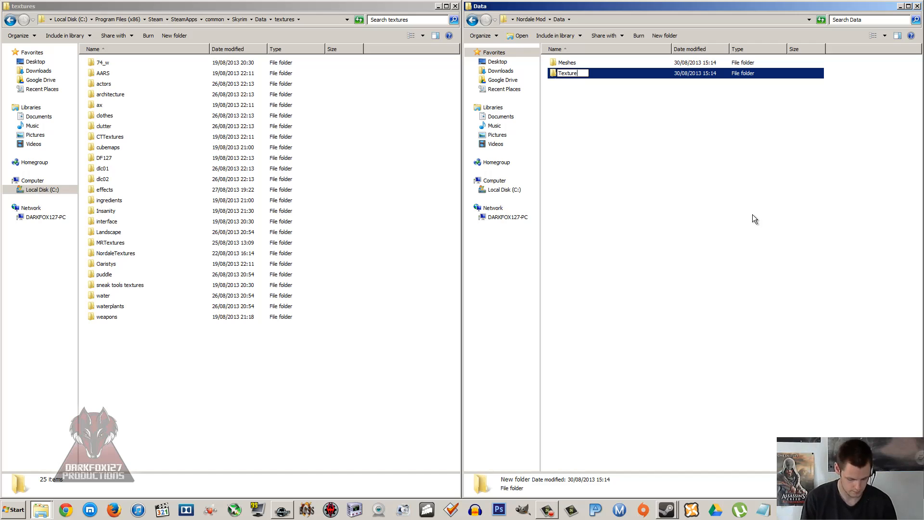
left_click(628, 114)
double_click(580, 74)
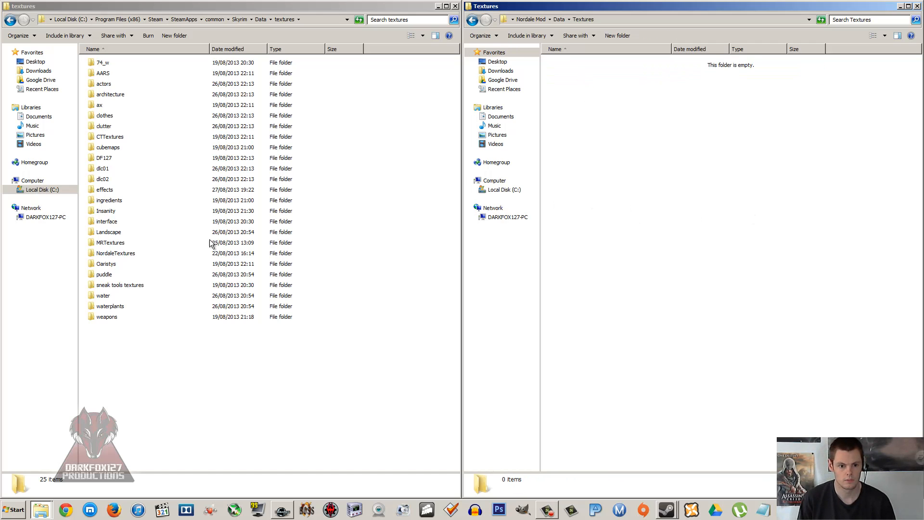
Step: Examine the facetint folder under facegendata in Skyrim's textures actors folder and return to the textures folder
left_click(214, 243)
double_click(105, 84)
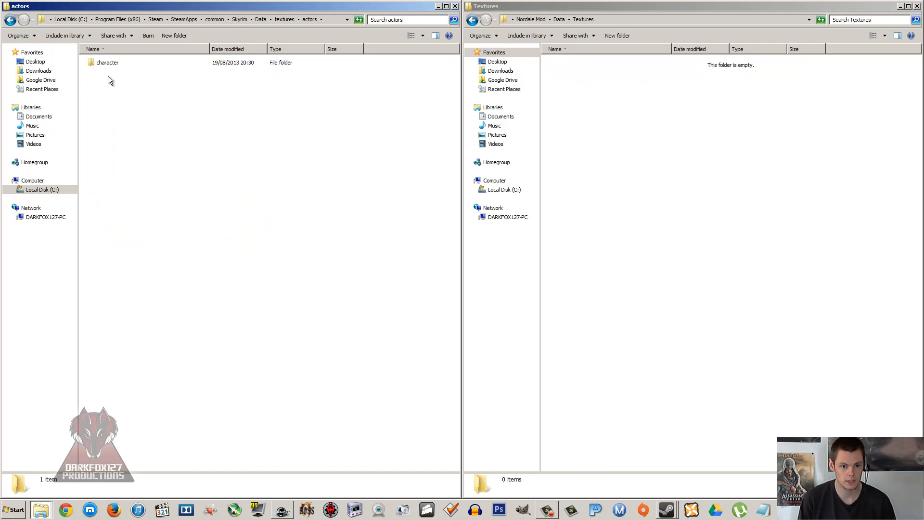
double_click(111, 61)
left_click(110, 62)
double_click(111, 61)
double_click(110, 62)
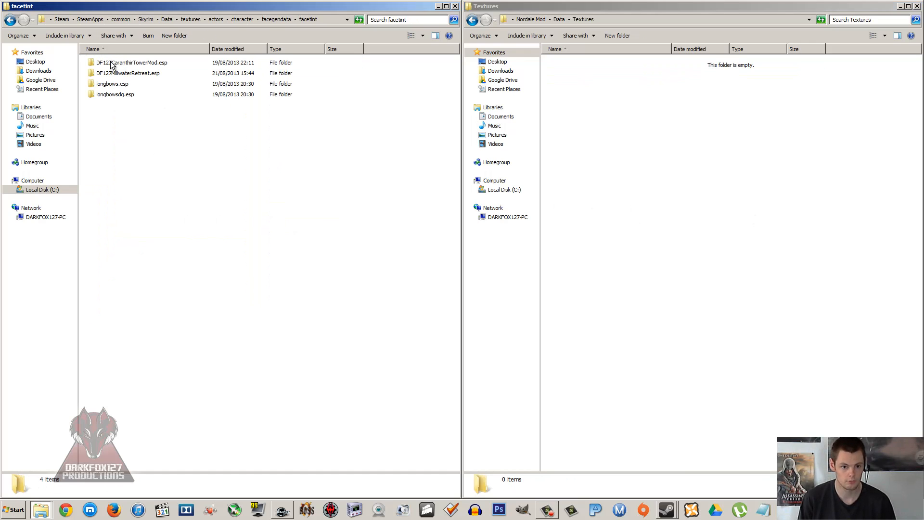
left_click(112, 84)
left_click(115, 73)
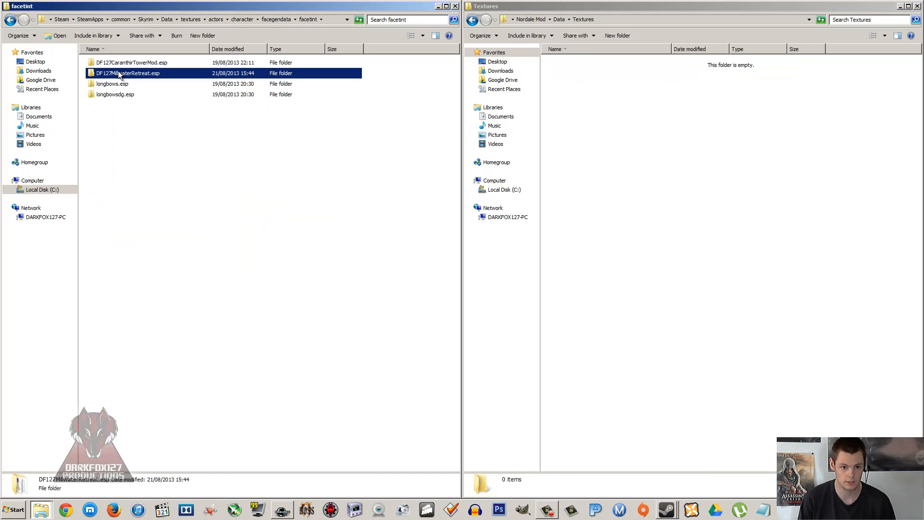
left_click(14, 22)
left_click(14, 21)
left_click(13, 22)
left_click(13, 22)
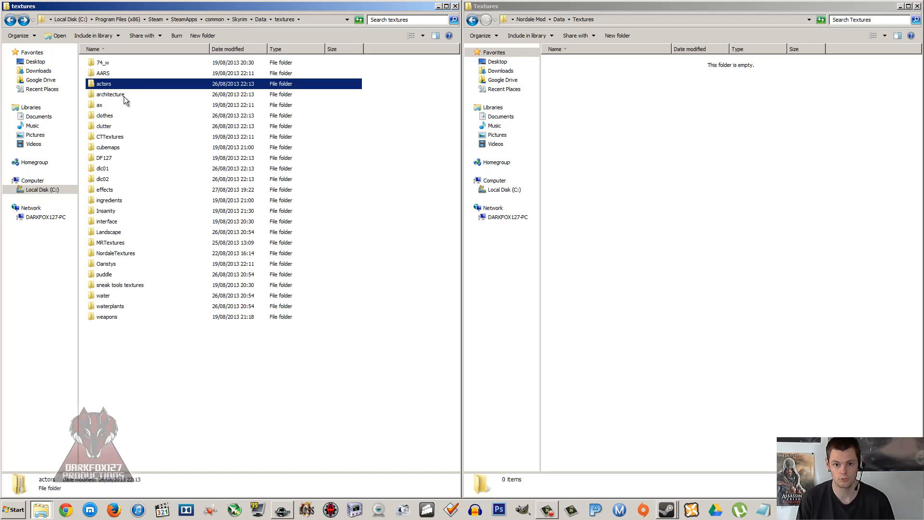
Step: Check the contents of the mod's Meshes folder and review the Meshes and Textures folders in Data
left_click(653, 183)
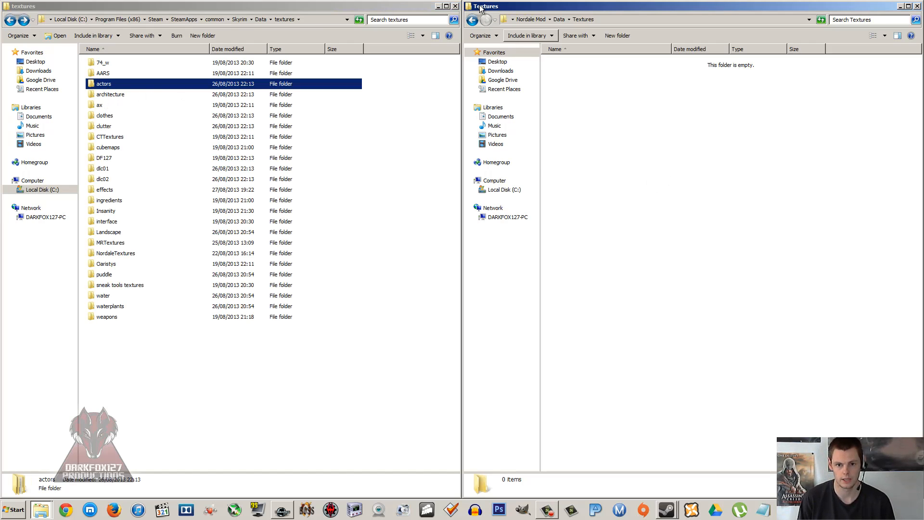
left_click(472, 21)
double_click(567, 63)
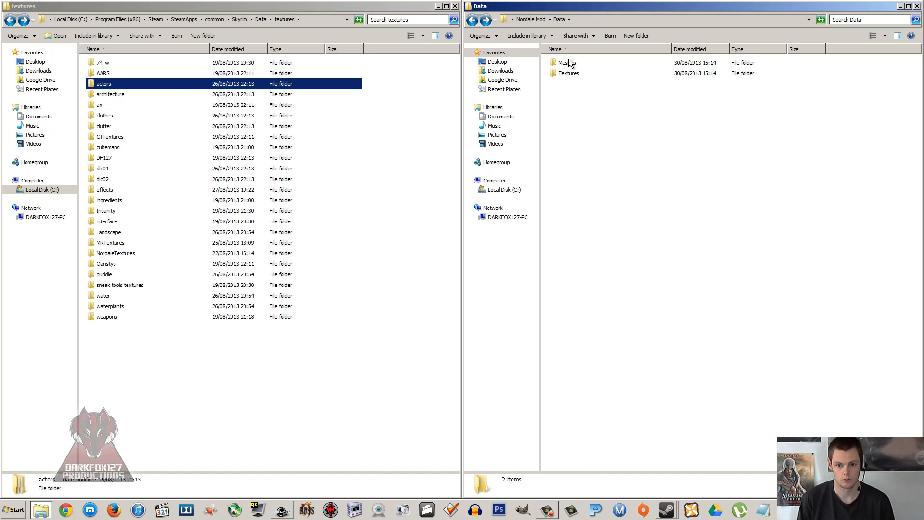
left_click(570, 64)
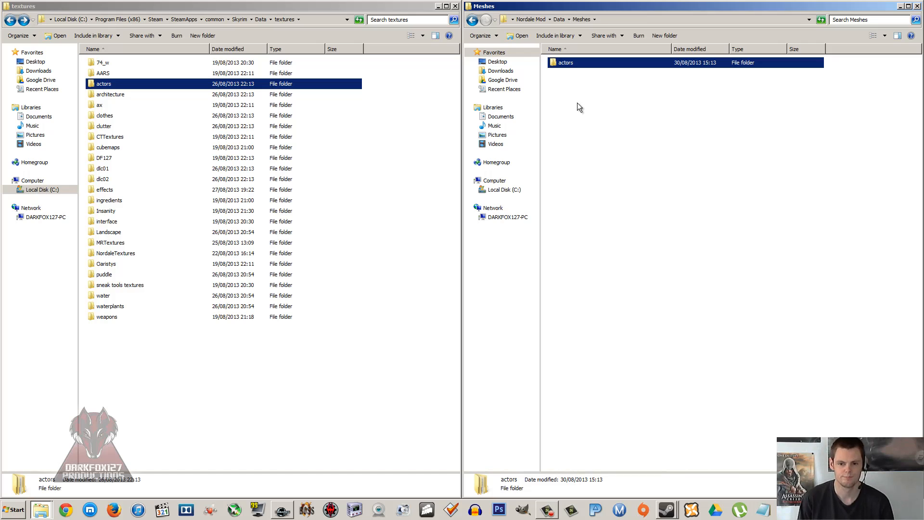
key("Delete")
left_click(473, 20)
left_click(621, 106)
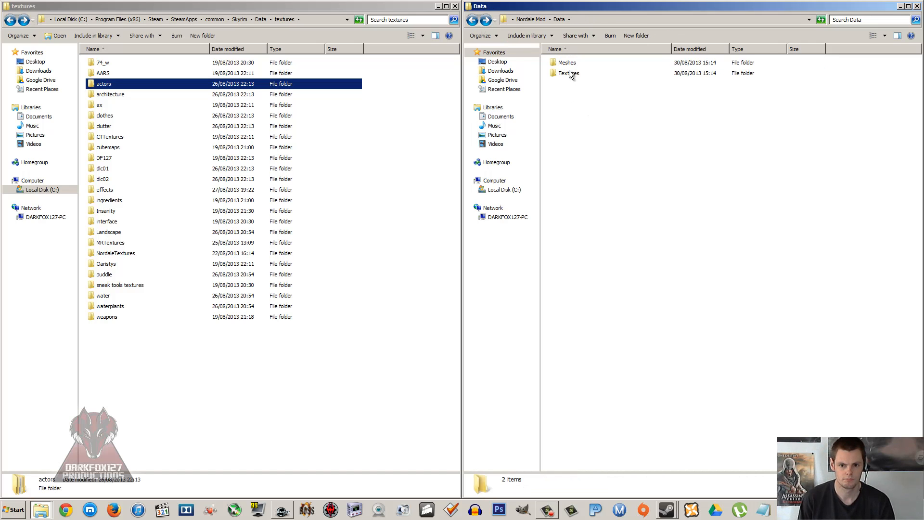
left_click(569, 73)
left_click(570, 85)
left_click(568, 62)
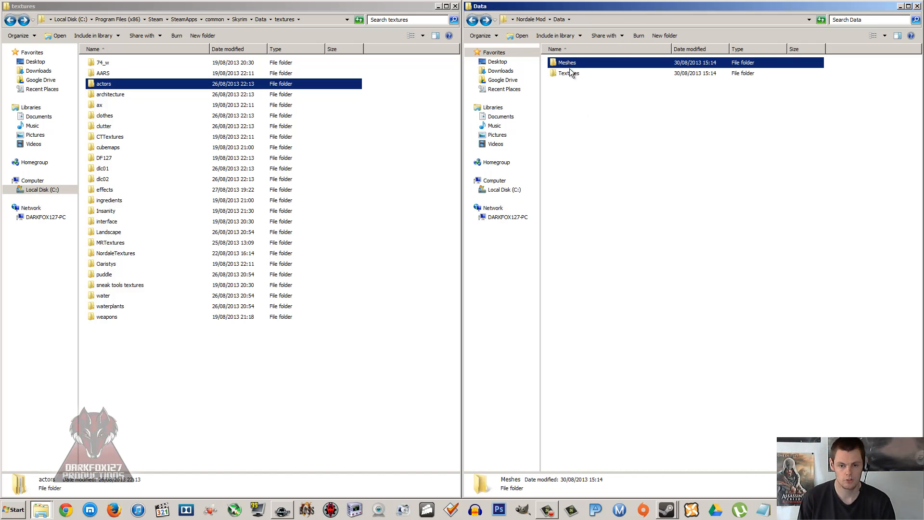
left_click(570, 74)
left_click(574, 91)
Step: Create a Scripts folder in the mod's Data folder alongside Meshes and Textures
right_click(573, 91)
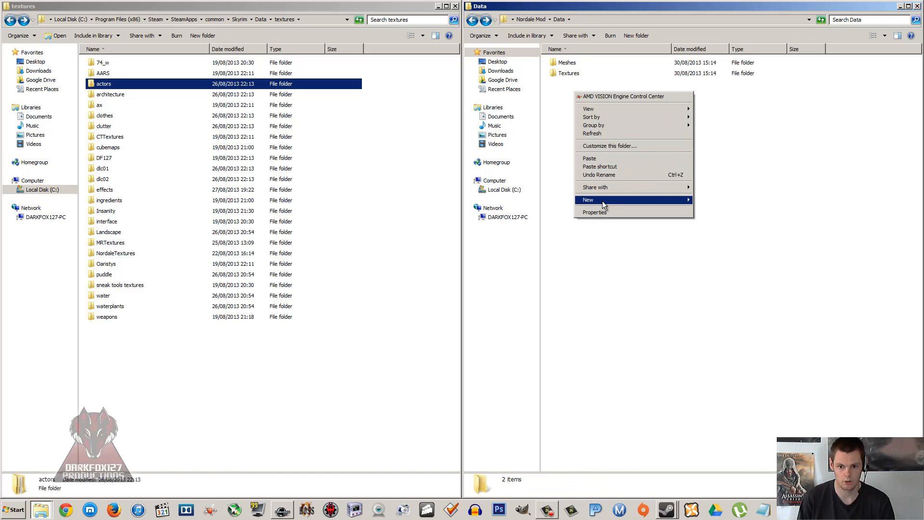
mouse_move(601, 200)
left_click(707, 199)
type("Sc")
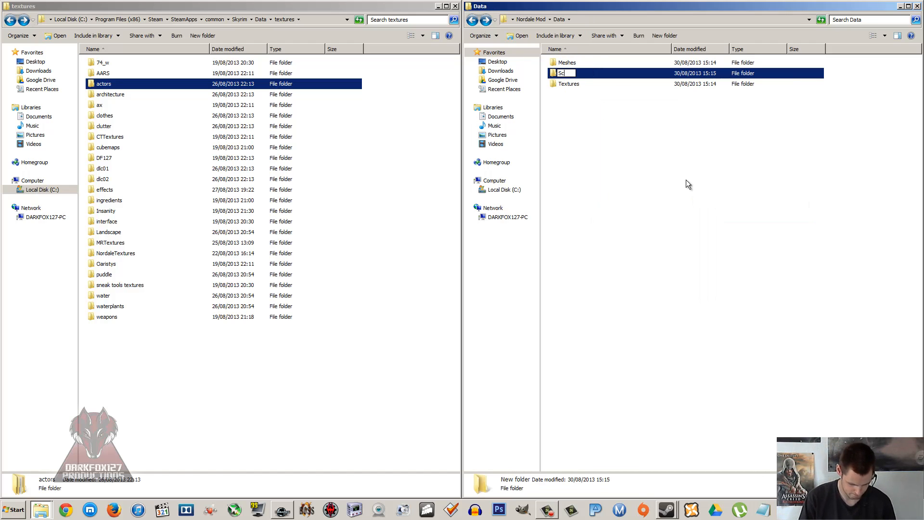
type("ripts")
left_click(669, 148)
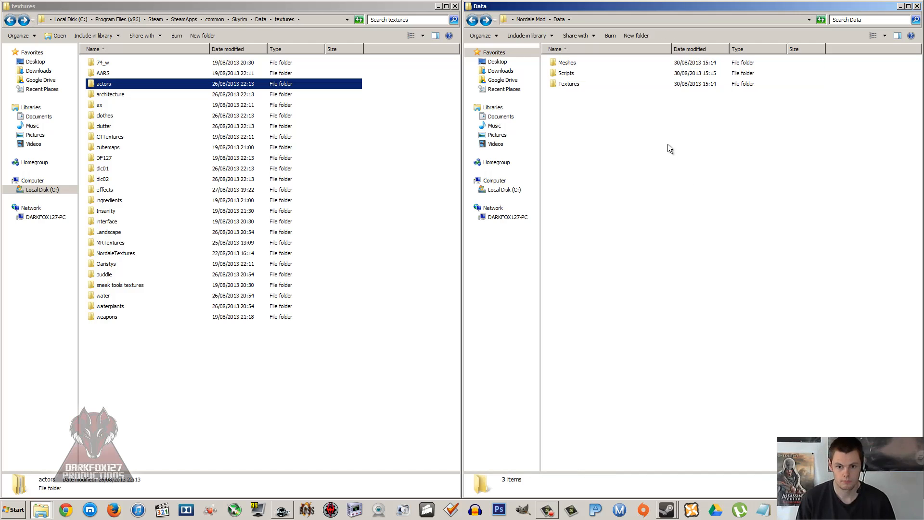
Step: Create a Source folder inside the mod's Scripts folder
double_click(573, 74)
right_click(575, 106)
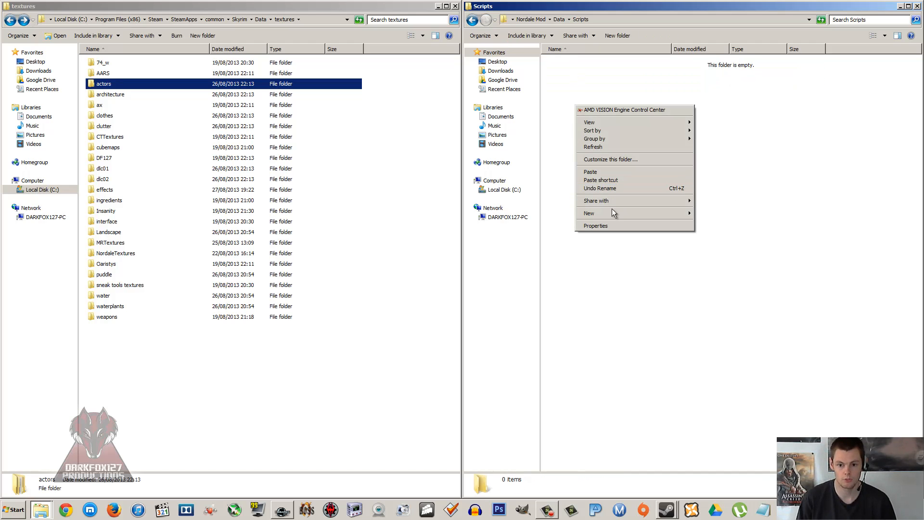
mouse_move(613, 213)
left_click(702, 213)
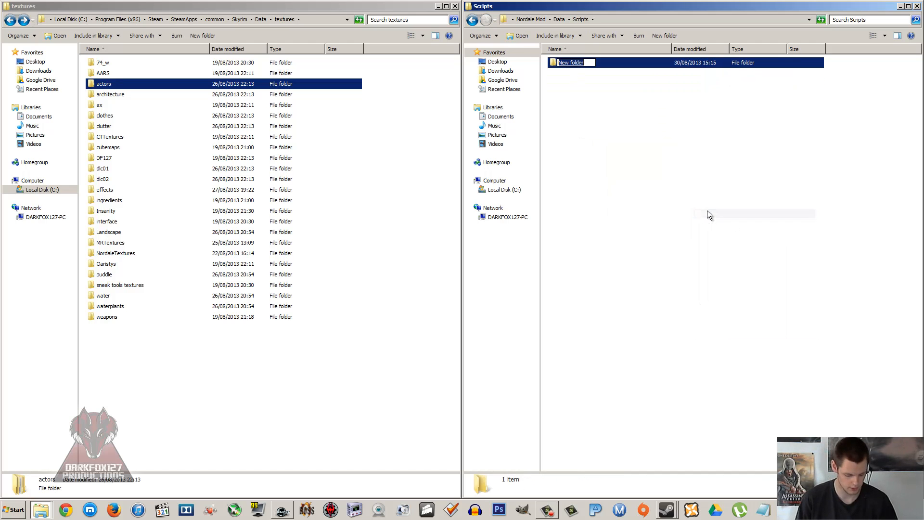
type("Sourc")
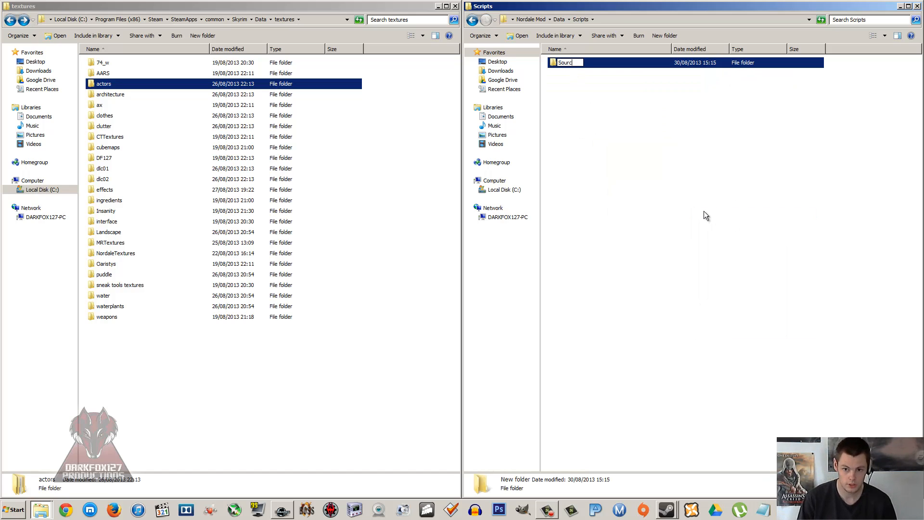
type("e")
left_click(636, 173)
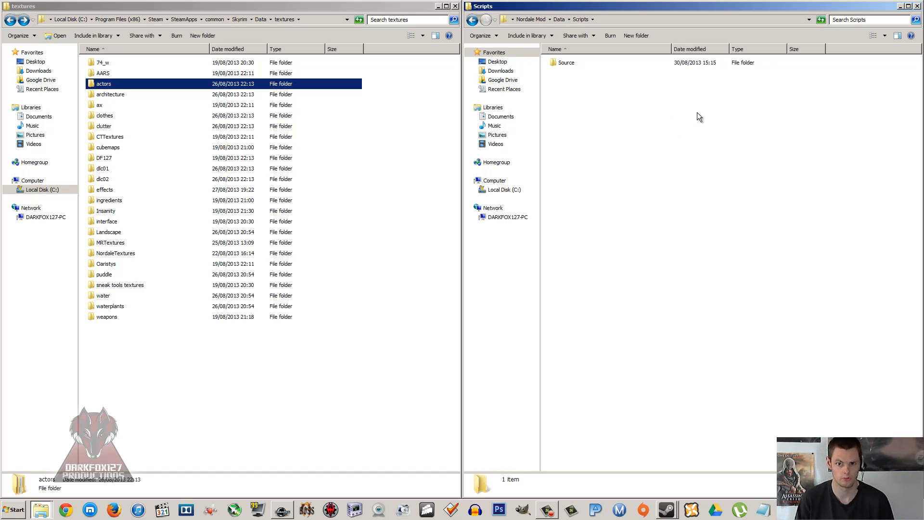
left_click(576, 61)
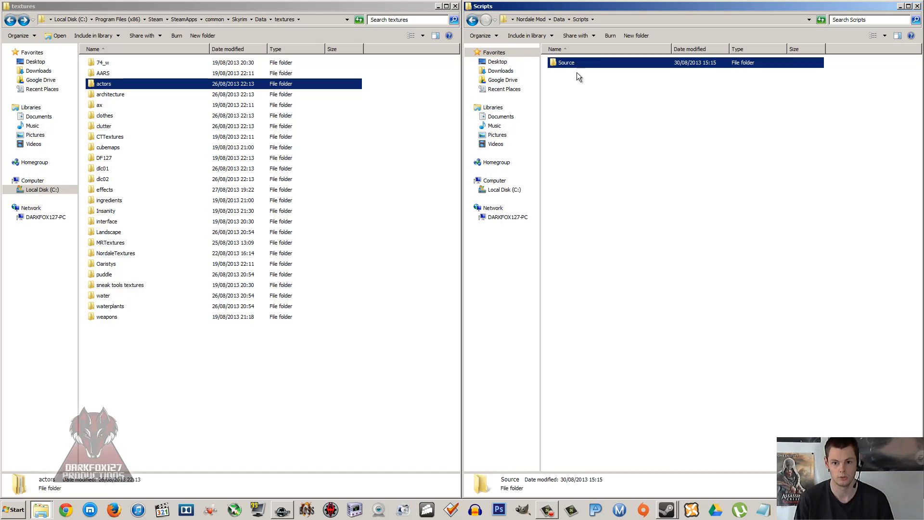
left_click(577, 73)
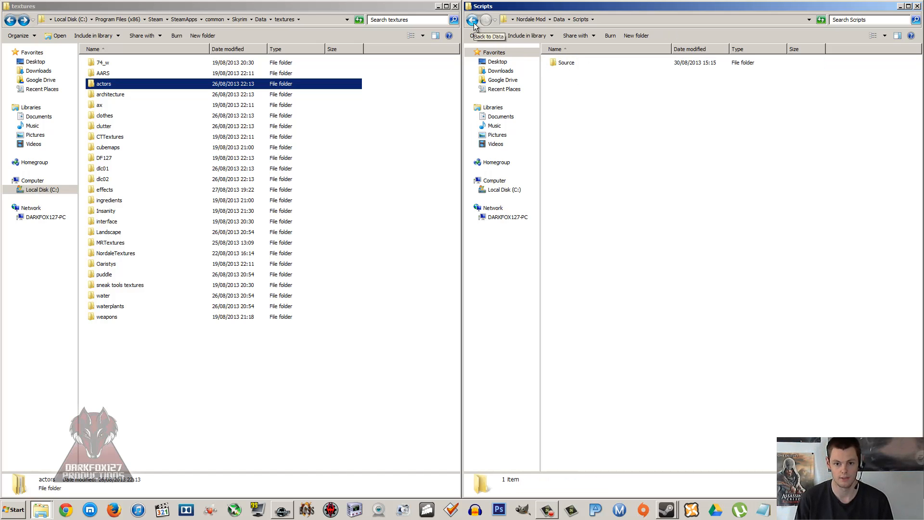
left_click(576, 65)
left_click(577, 75)
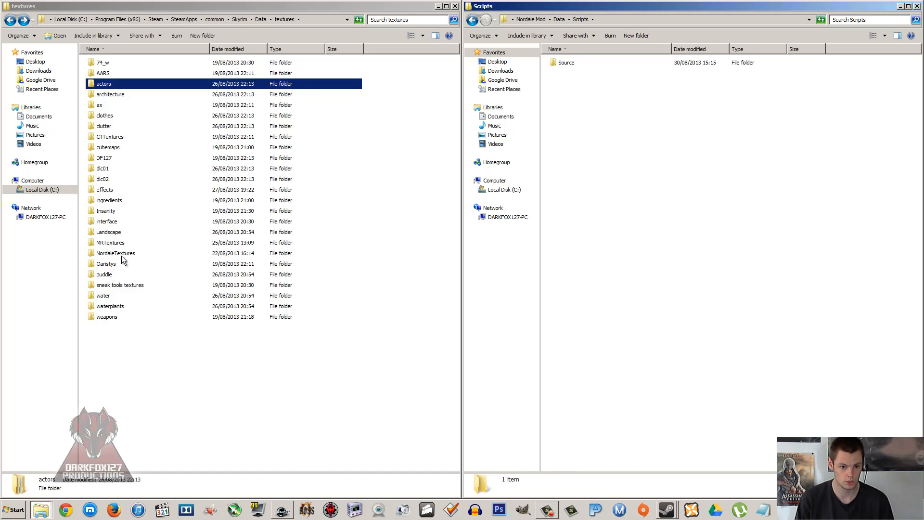
left_click(110, 213)
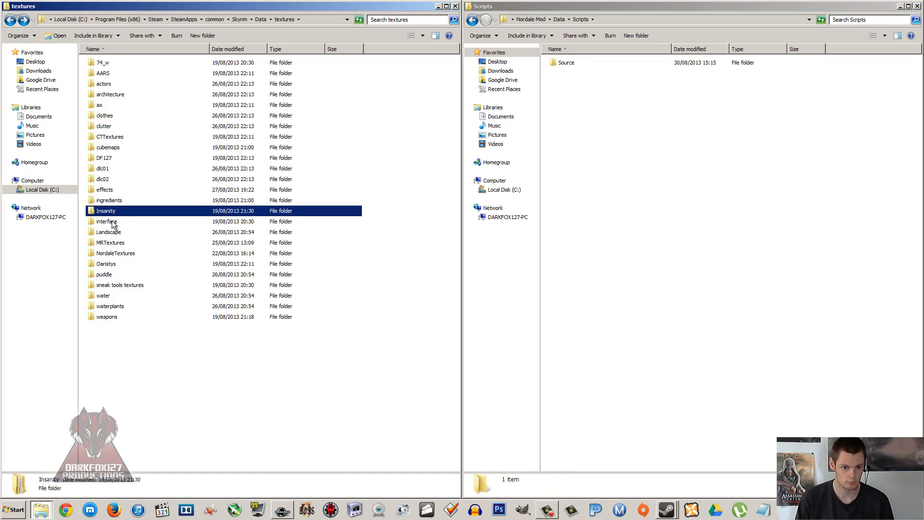
left_click(120, 119)
left_click(113, 126)
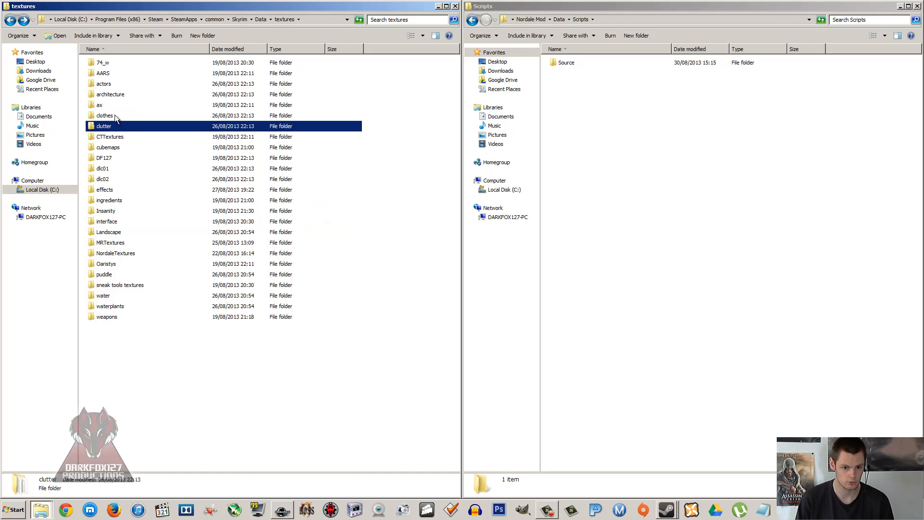
Step: Open the source folder within Skyrim's scripts folder and locate the script files beginning with NTS
left_click(10, 19)
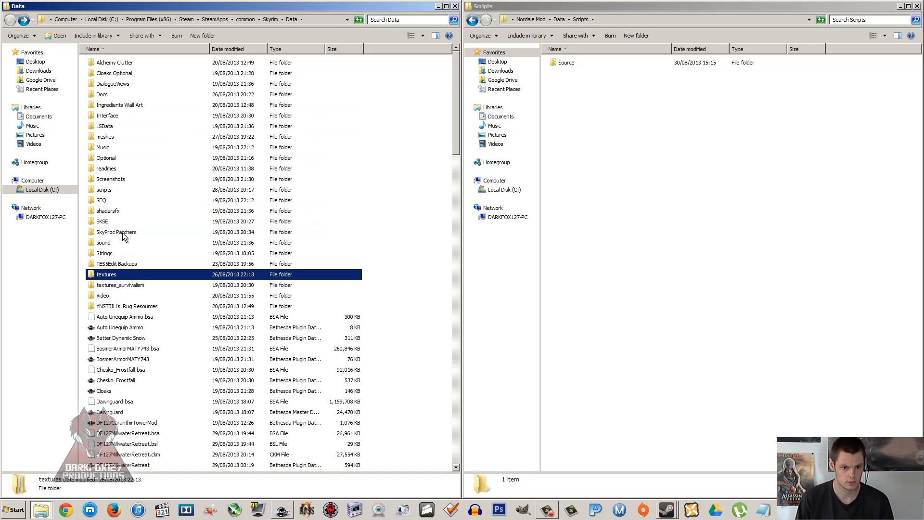
double_click(103, 191)
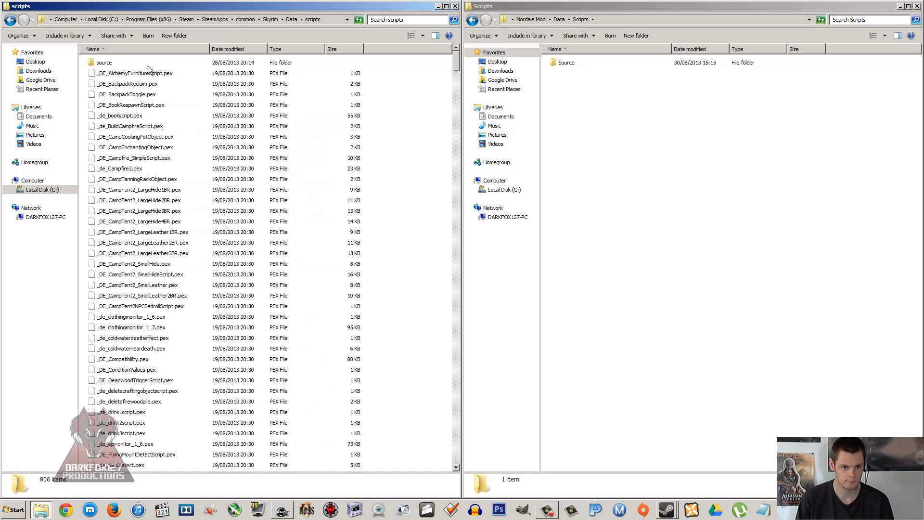
double_click(96, 64)
left_click(167, 110)
scroll(242, 163, "down", 10)
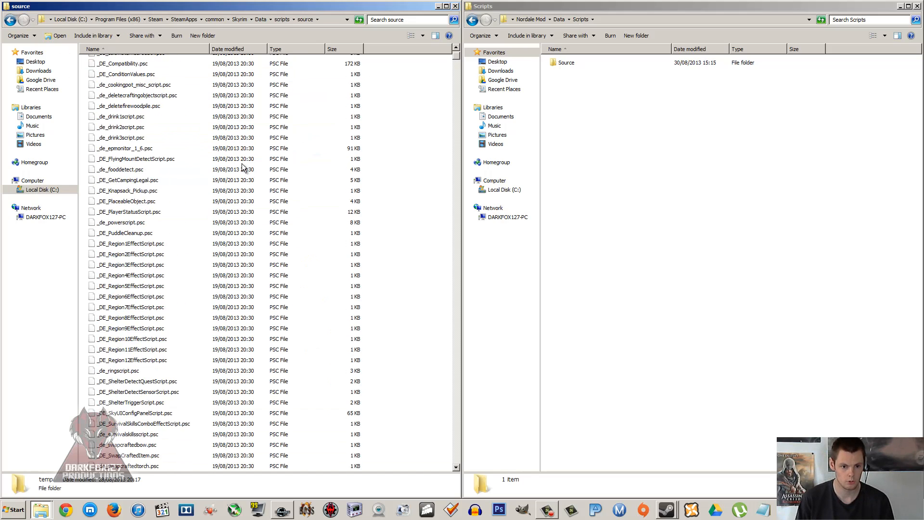
scroll(242, 163, "down", 15)
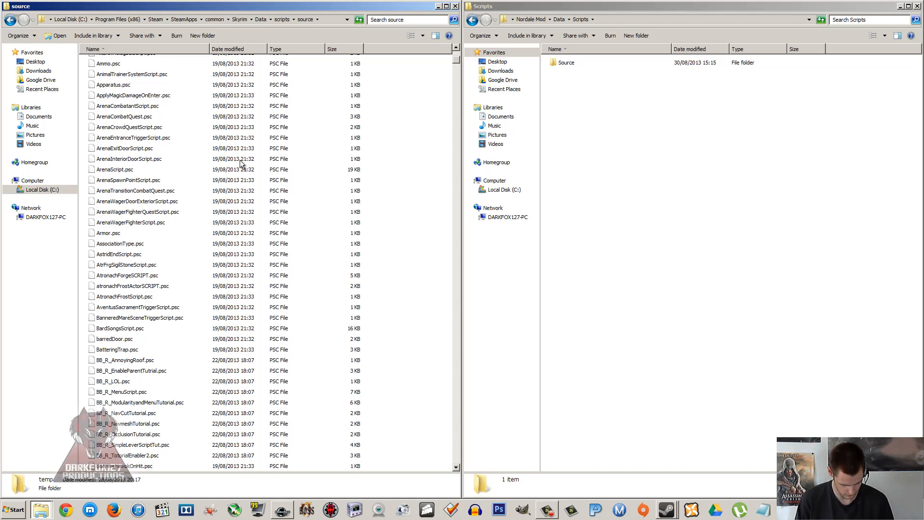
type("nts")
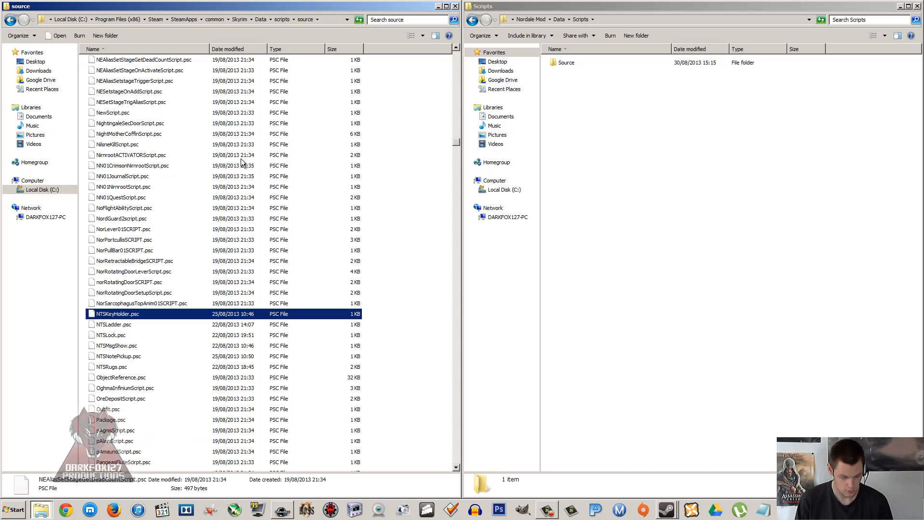
left_click(371, 314)
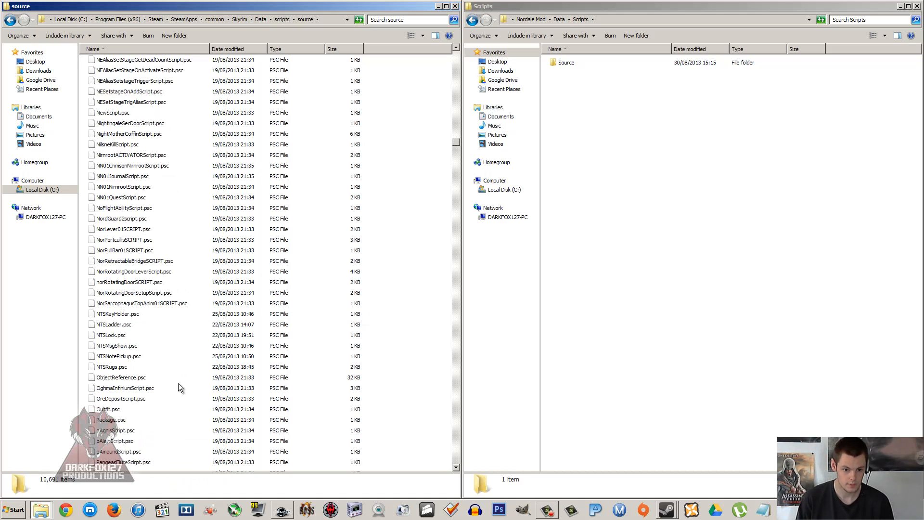
left_click_drag(369, 302, 207, 366)
left_click(595, 117)
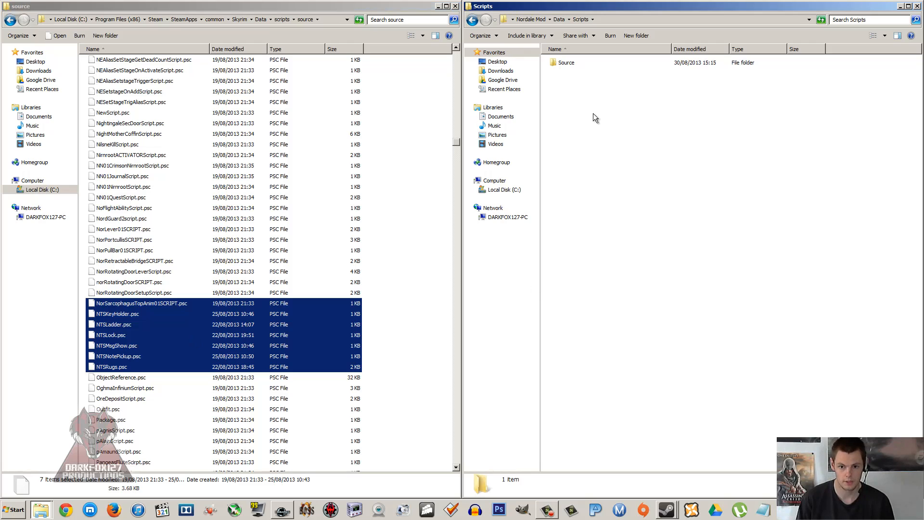
left_click(570, 68)
left_click(570, 80)
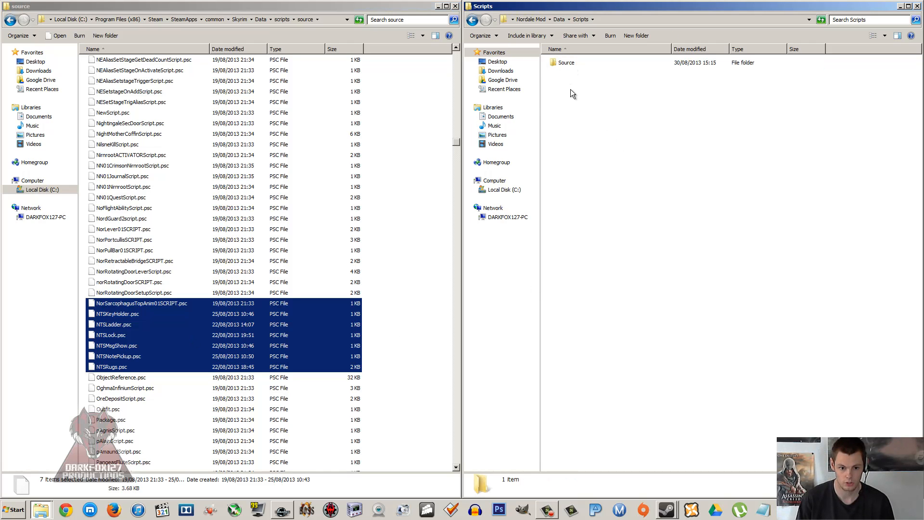
left_click(189, 239)
Step: Return to Skyrim's main scripts folder and delete the Source folder from the mod's Scripts folder
left_click(9, 20)
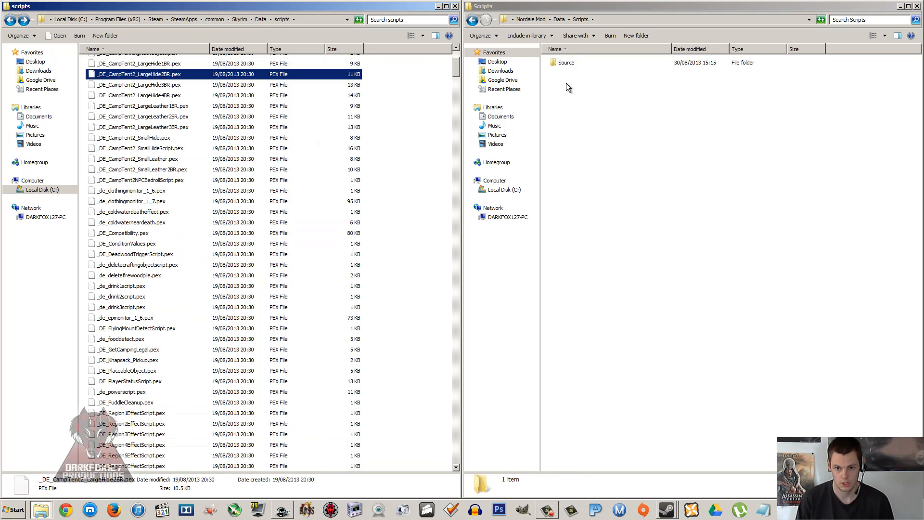
left_click(561, 63)
key("Delete")
key("Return")
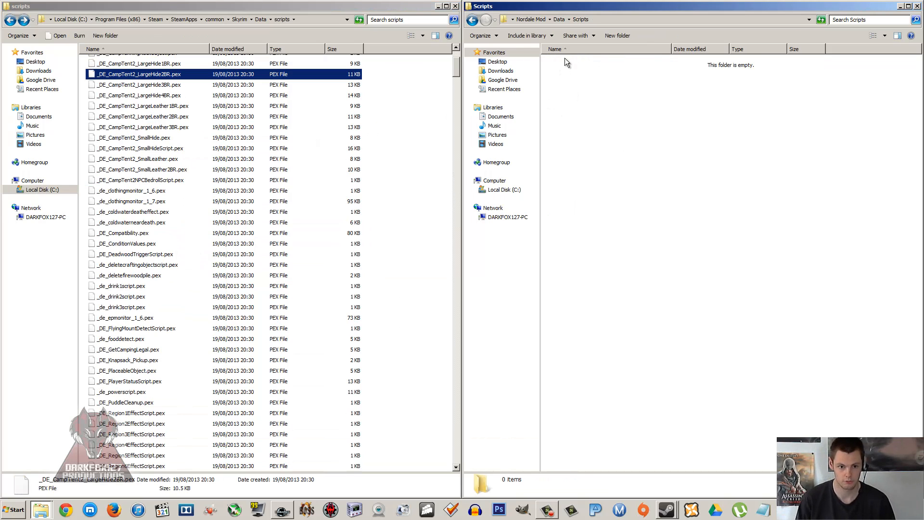
Step: Copy the six compiled NTS script files from Skyrim's scripts folder into the mod's Scripts folder and return to the mod's Data folder
left_click(337, 116)
type("nts")
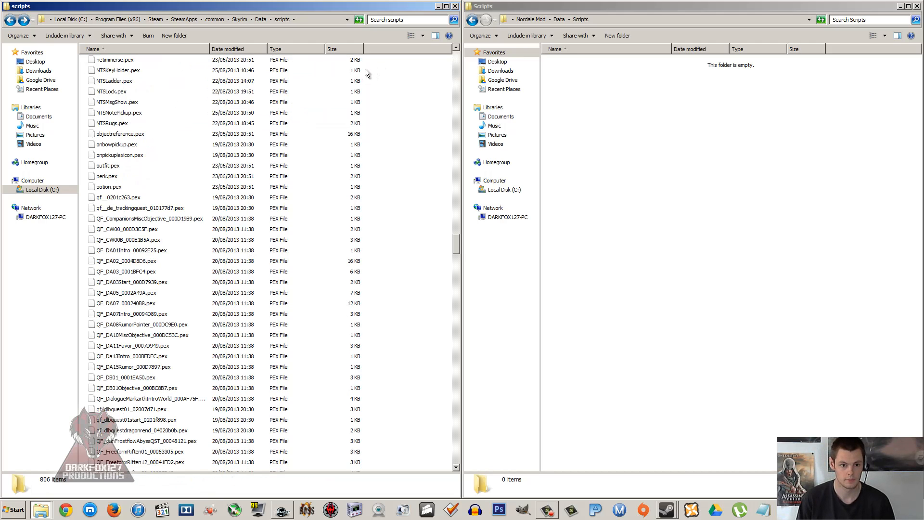
left_click_drag(365, 68, 219, 126)
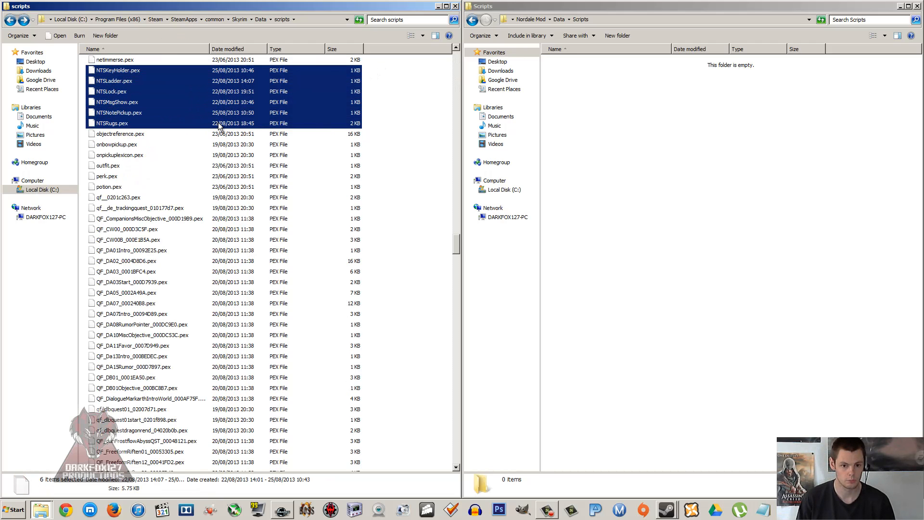
right_click(219, 125)
left_click(244, 184)
left_click(647, 170)
right_click(647, 167)
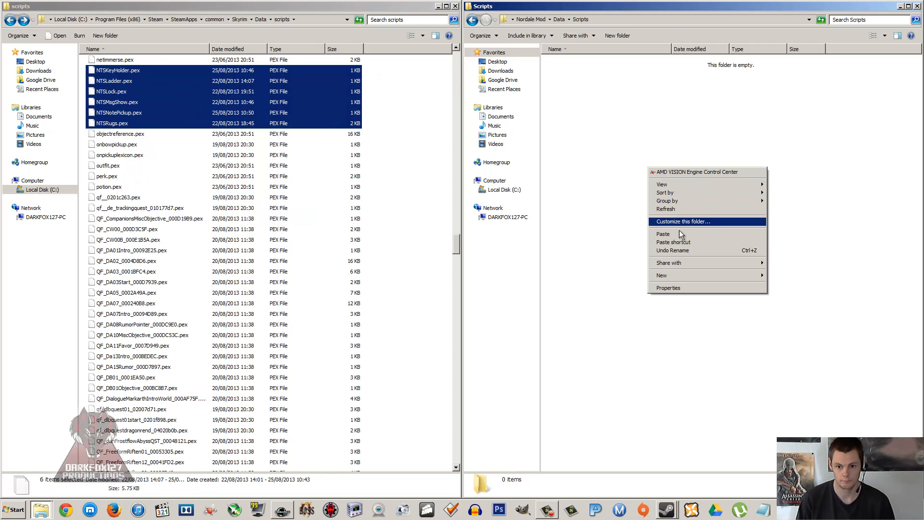
left_click(663, 234)
left_click(473, 21)
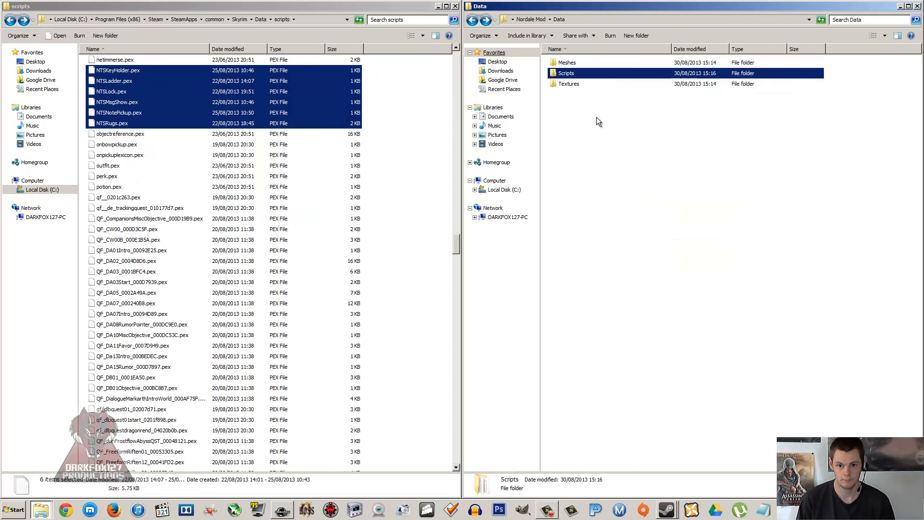
Step: Open the Music folder in Skyrim's Data folder and check its XWM files against the mod's Data folder
left_click(576, 85)
left_click(293, 91)
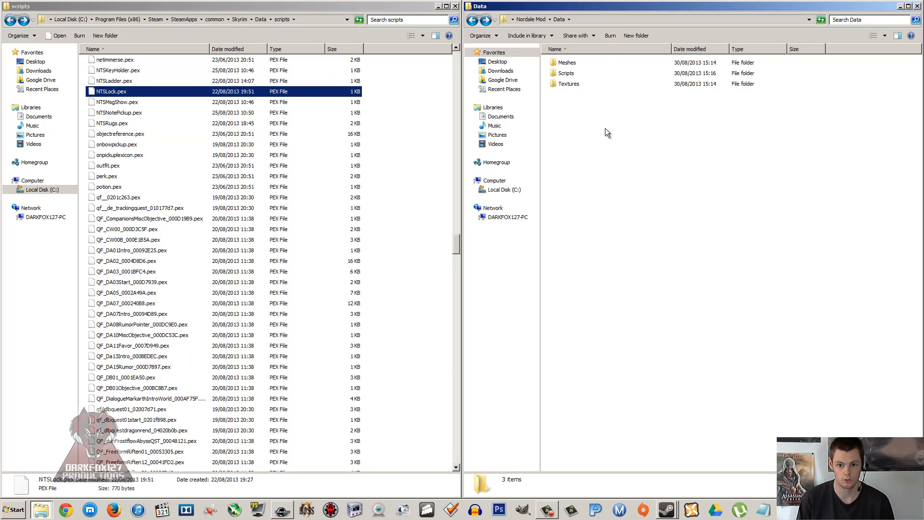
left_click(11, 20)
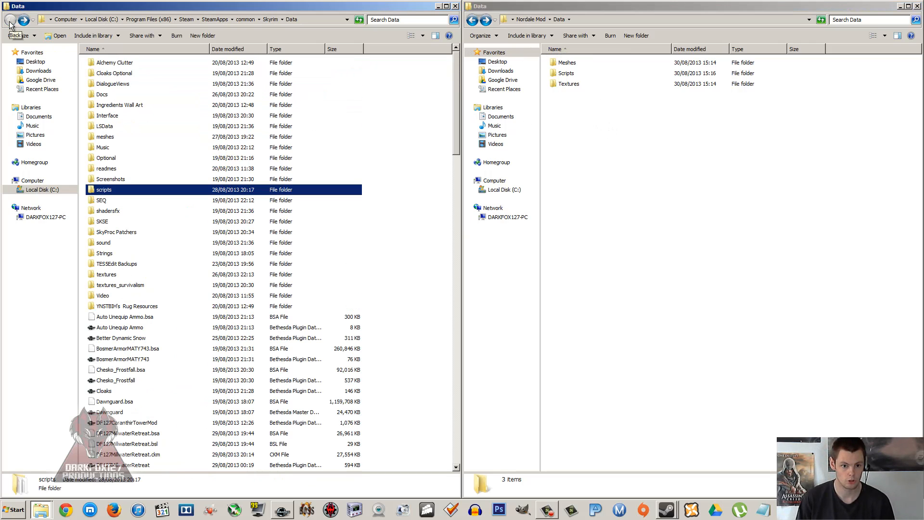
double_click(106, 148)
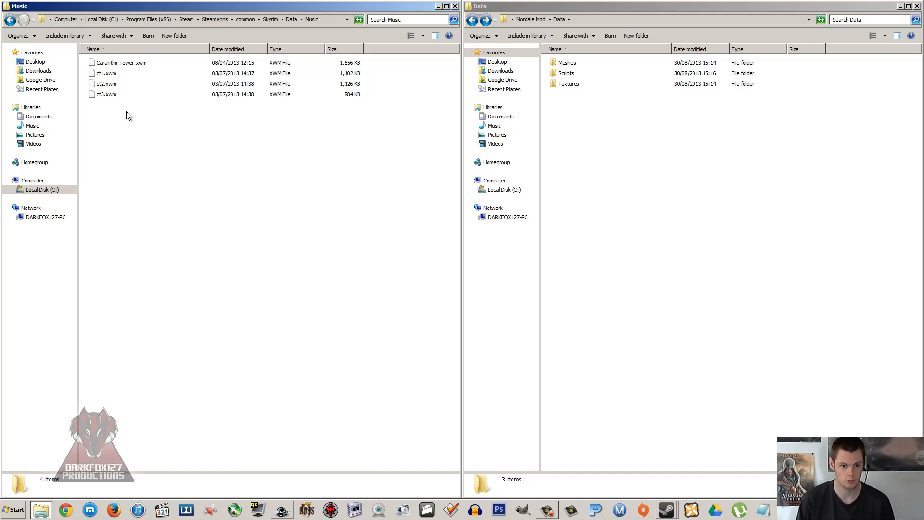
right_click(689, 157)
left_click(648, 177)
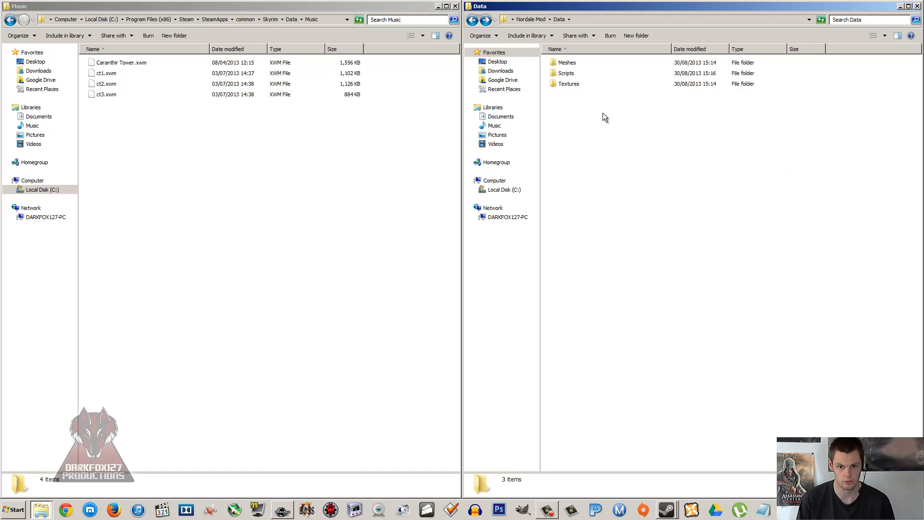
Step: Review the Textures, Scripts and Meshes folders in the mod's Data folder
left_click(576, 84)
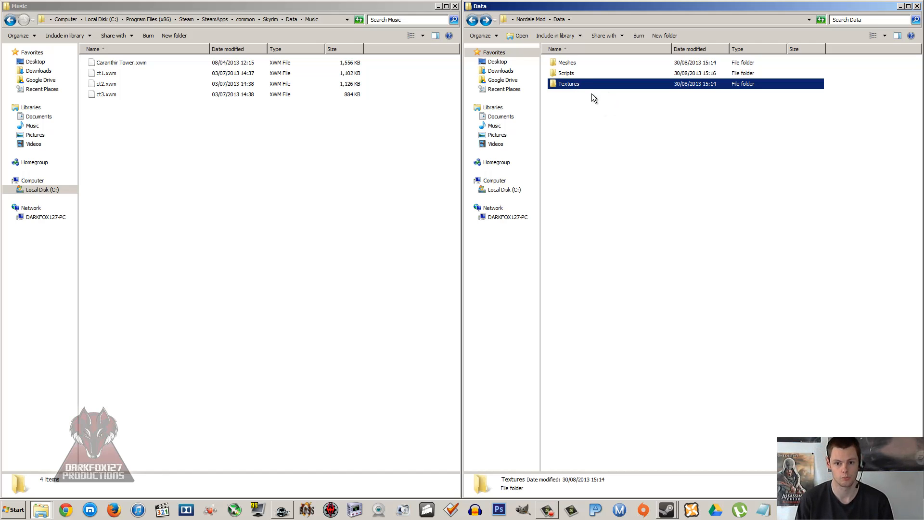
left_click(573, 72)
left_click(576, 61)
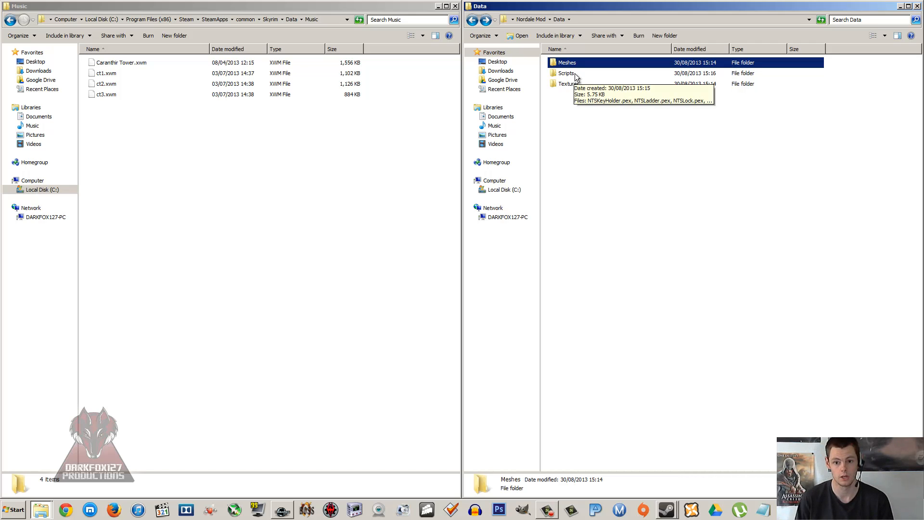
left_click(575, 73)
left_click(575, 91)
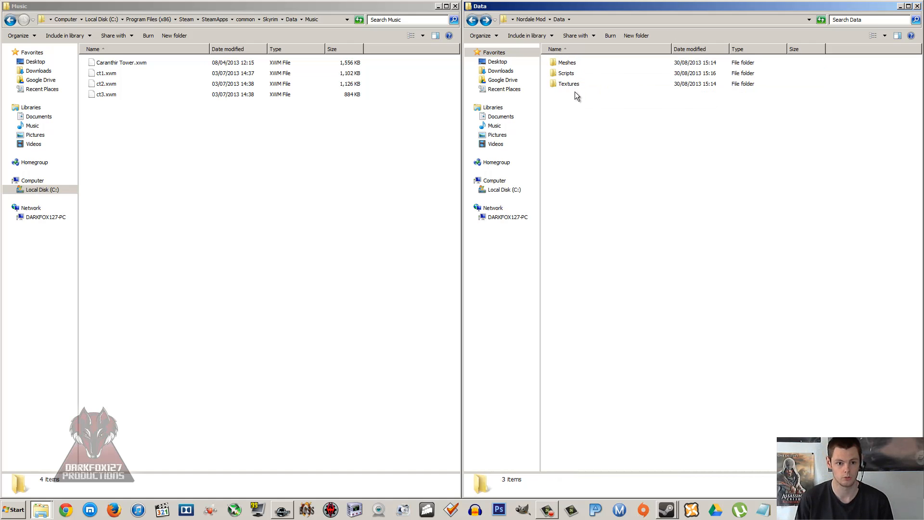
Step: Examine the SEQ files in the SEQ folder of Skyrim's Data folder, then return to Data
left_click(10, 20)
left_click(114, 137)
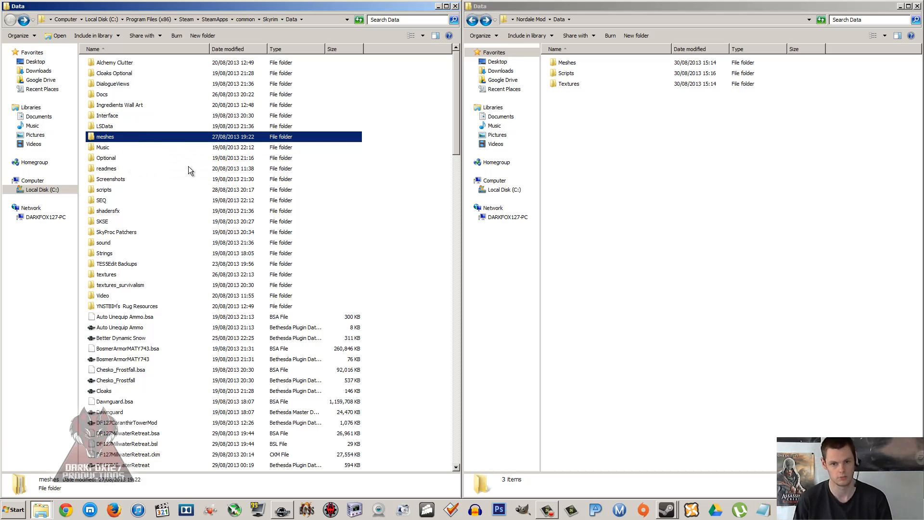
left_click(121, 147)
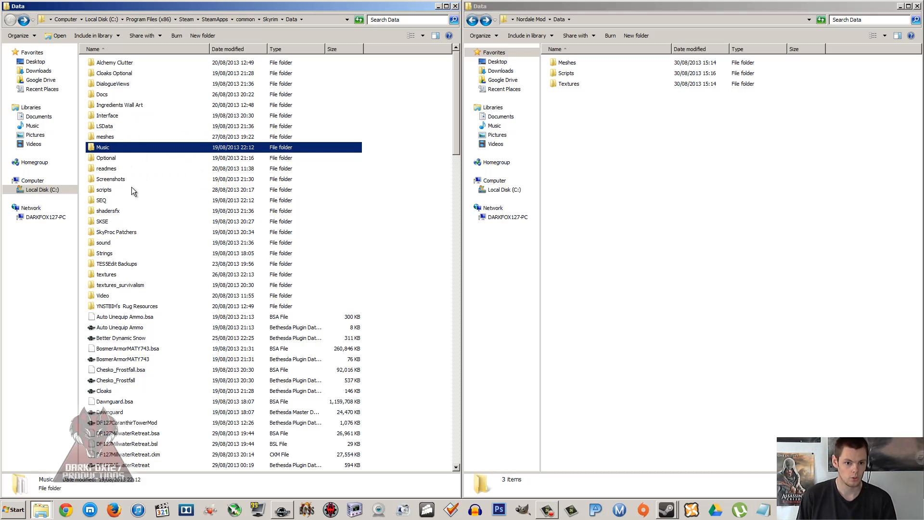
left_click(99, 202)
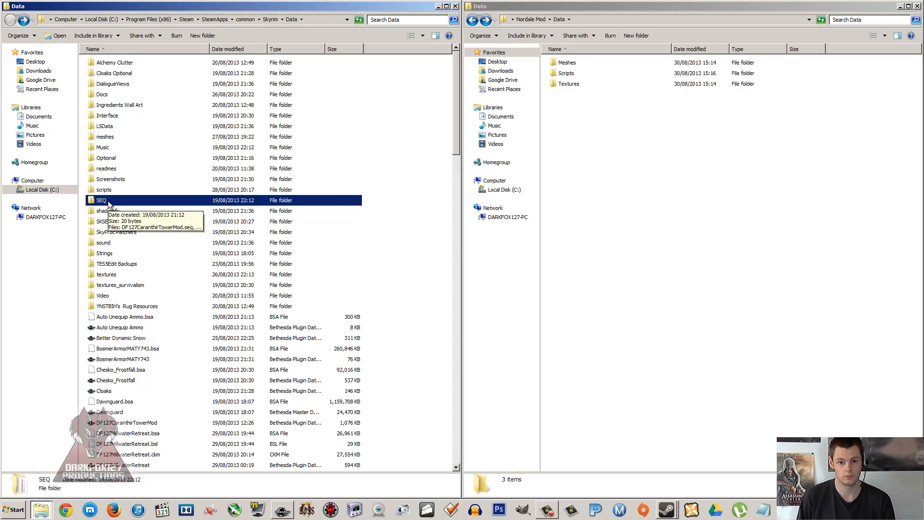
double_click(107, 201)
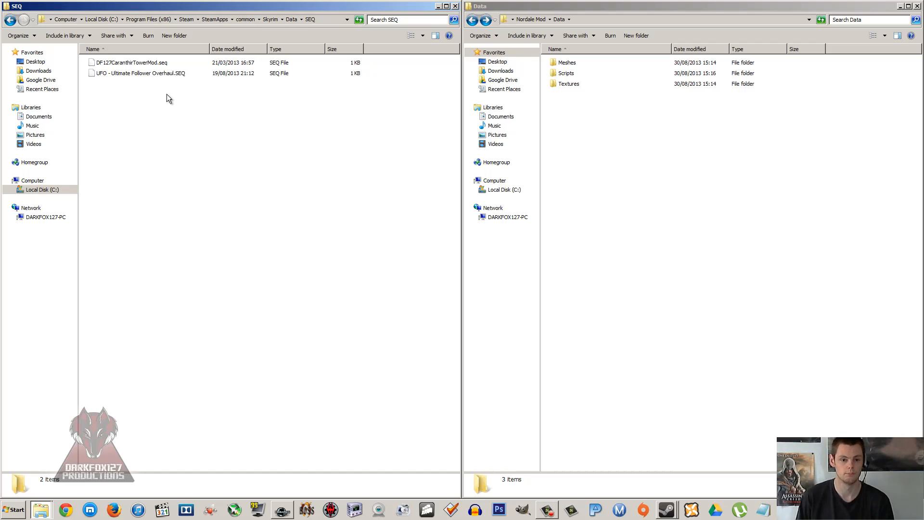
left_click(151, 74)
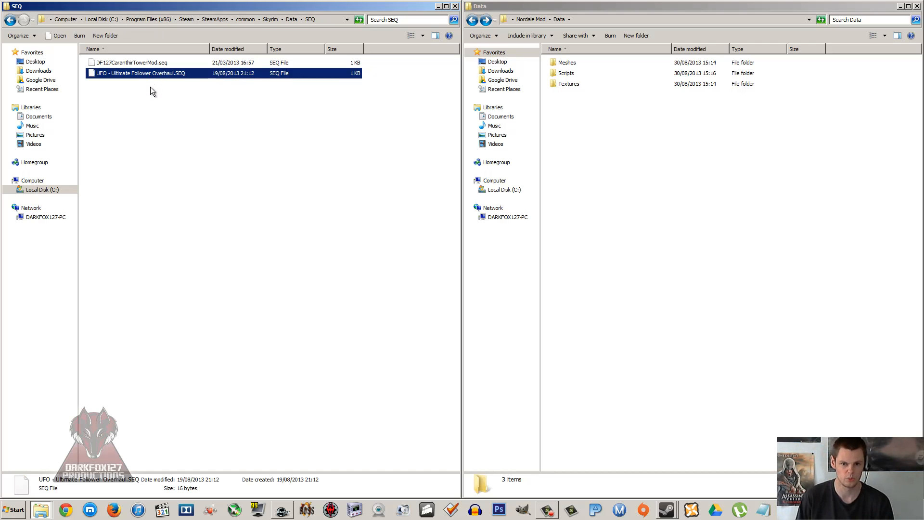
left_click(139, 63)
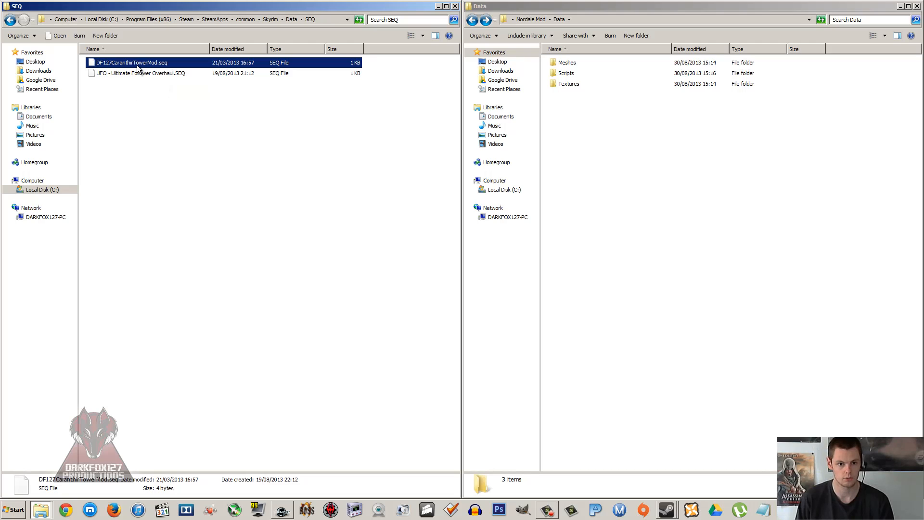
left_click(136, 73)
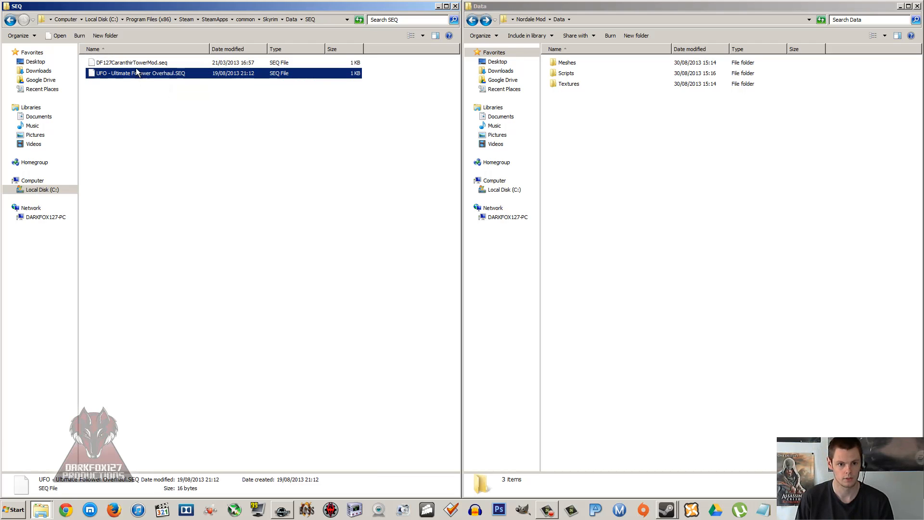
left_click(134, 64)
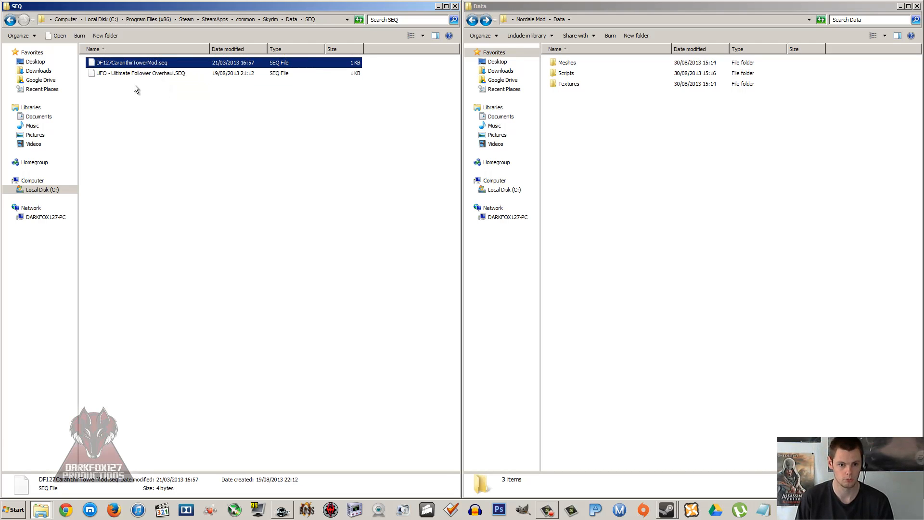
left_click(137, 85)
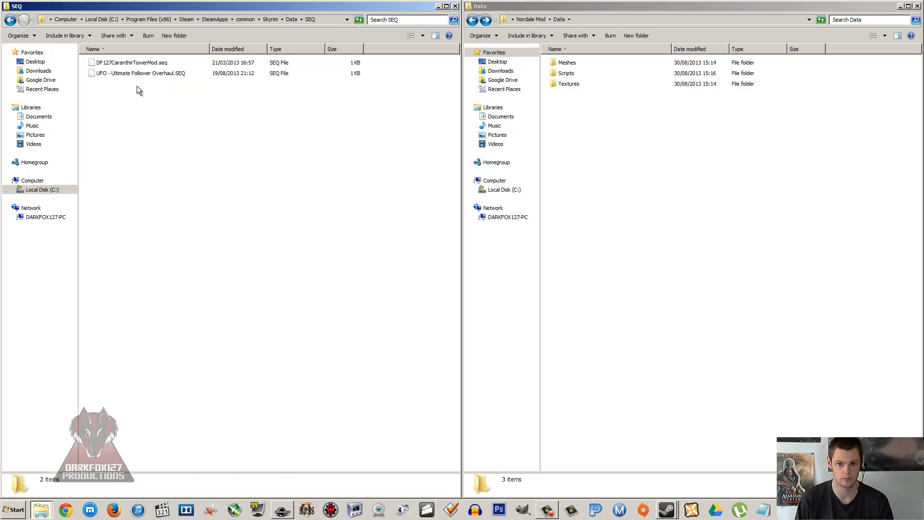
left_click(9, 20)
Step: Compare the folders in Skyrim's Data folder with the Meshes, Scripts and Textures folders in the mod's Data folder
left_click(633, 163)
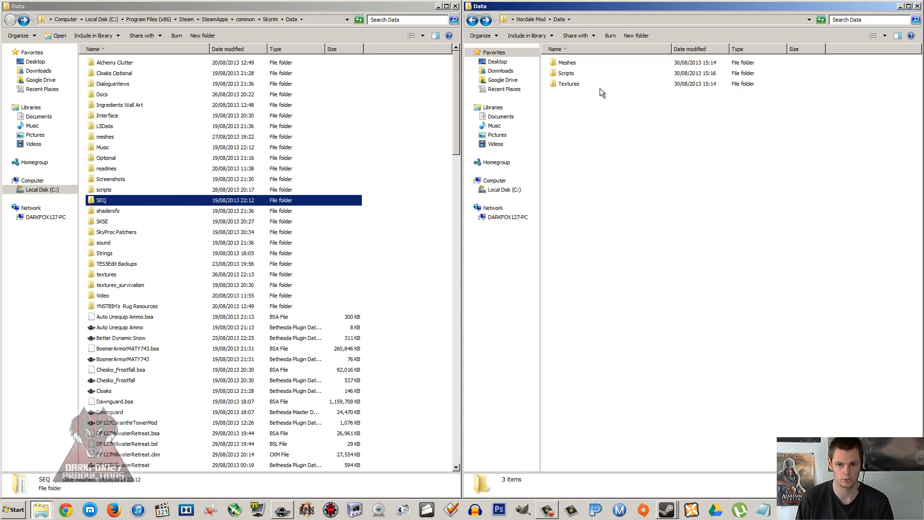
left_click(256, 174)
left_click(255, 169)
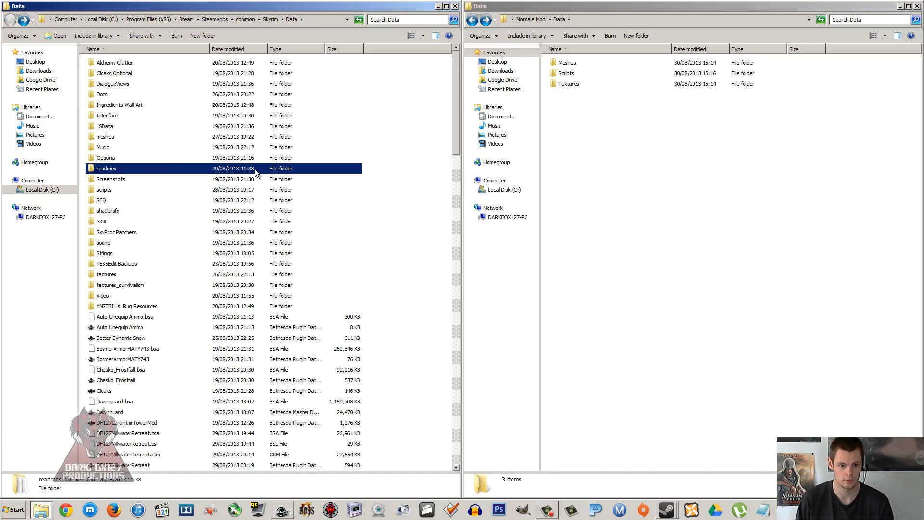
left_click(146, 127)
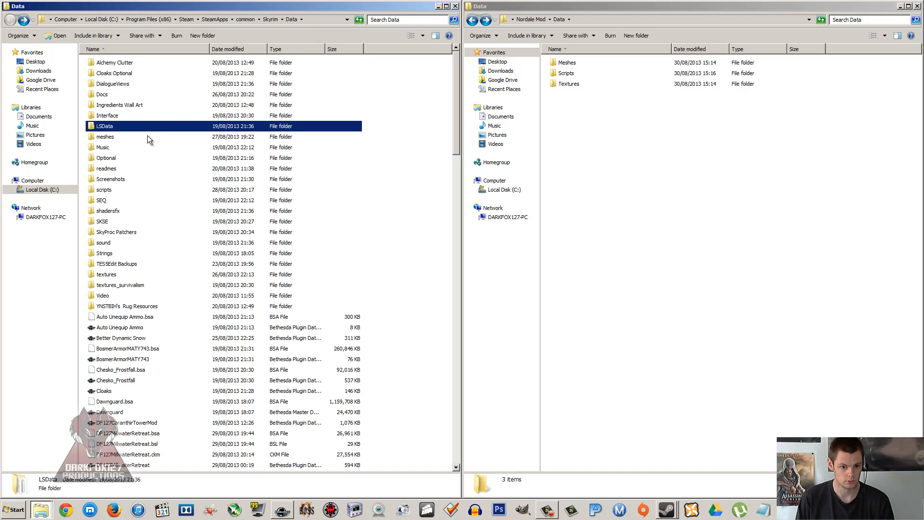
left_click(599, 124)
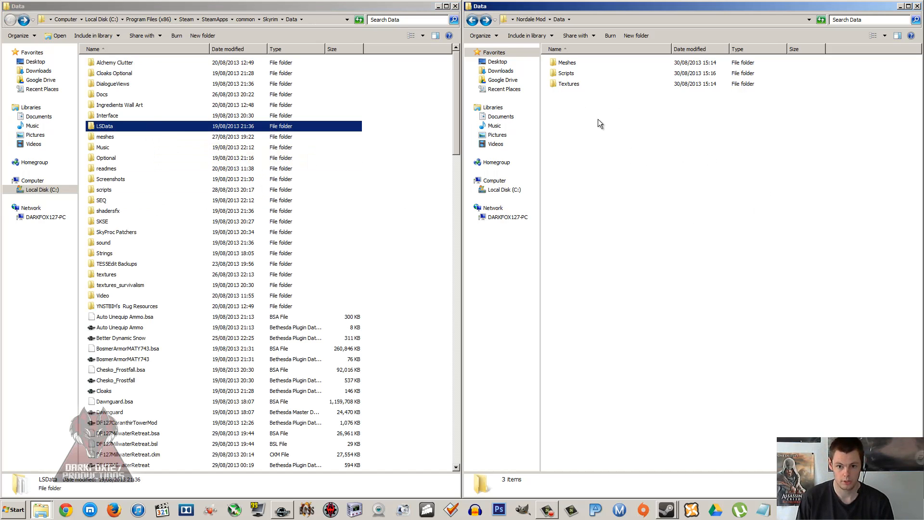
left_click(579, 64)
left_click(571, 73)
left_click(565, 84)
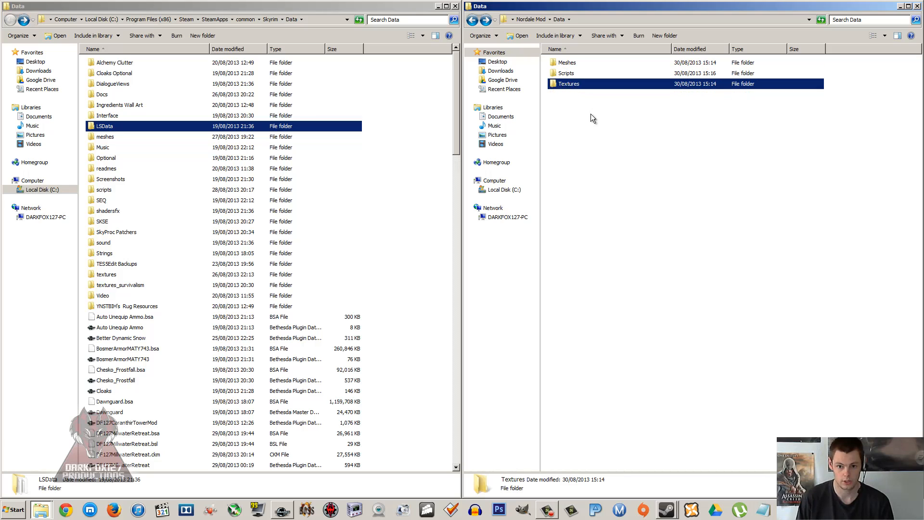
left_click(593, 118)
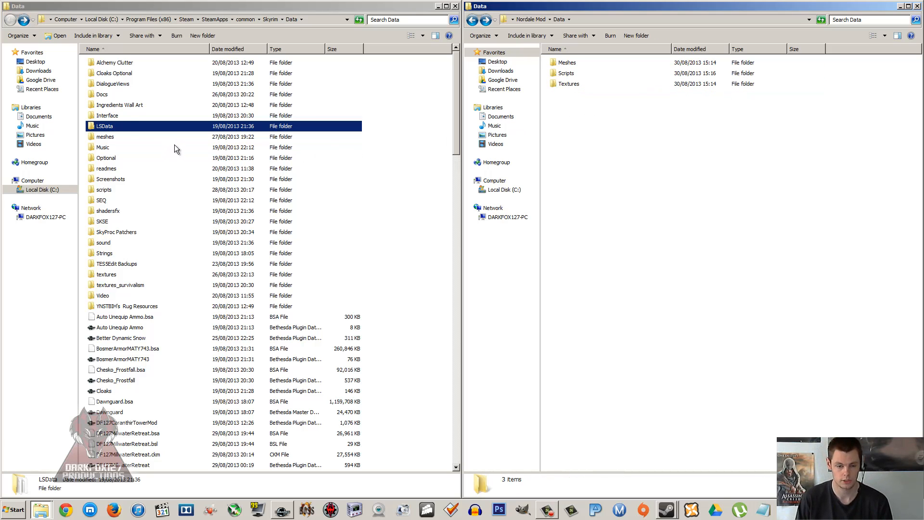
left_click(161, 99)
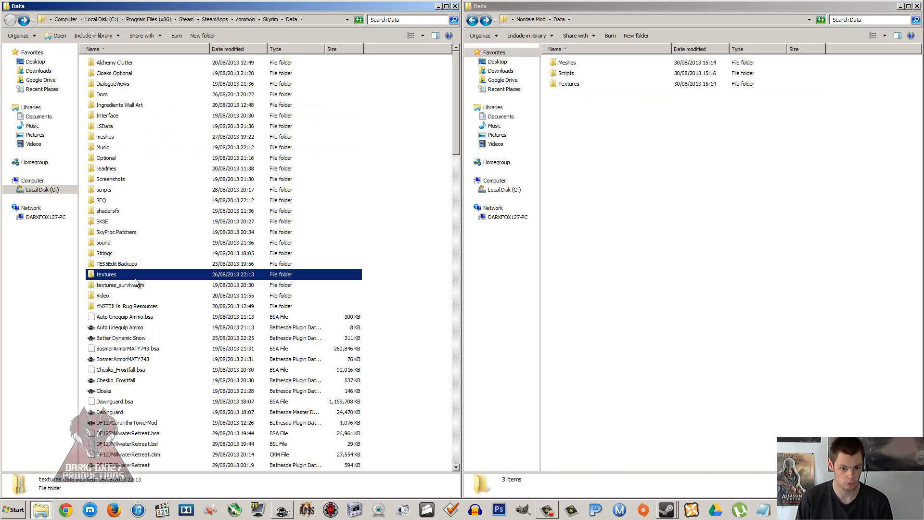
Step: Open the Textures folder of the mod and the textures folder in Skyrim's Data folder side by side
left_click(121, 274)
double_click(562, 83)
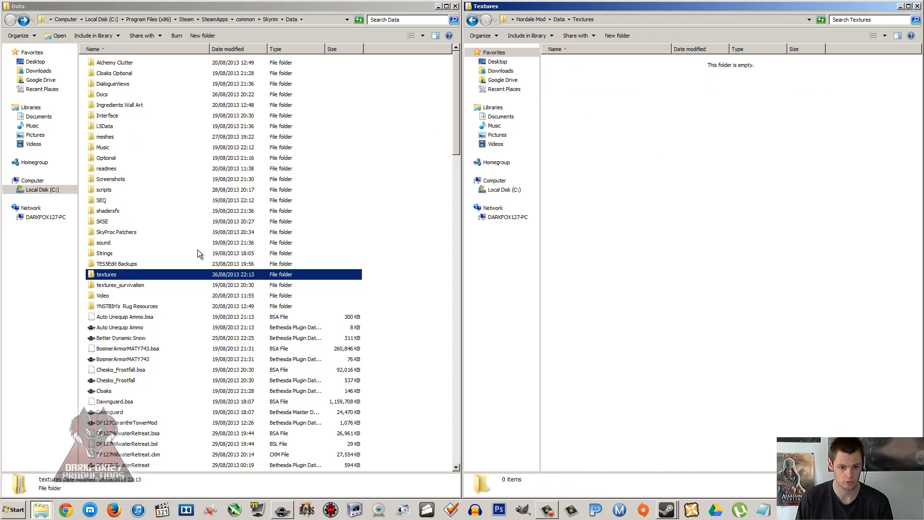
double_click(129, 273)
left_click(160, 200)
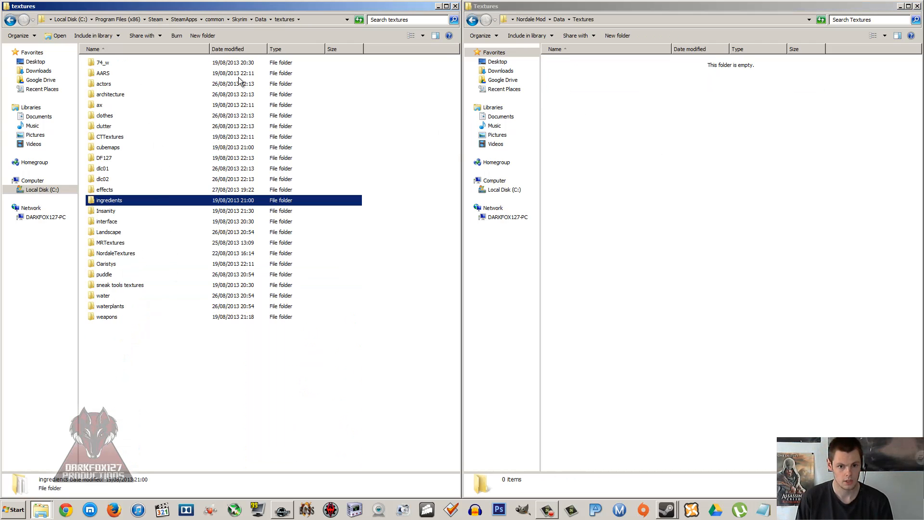
left_click(367, 71)
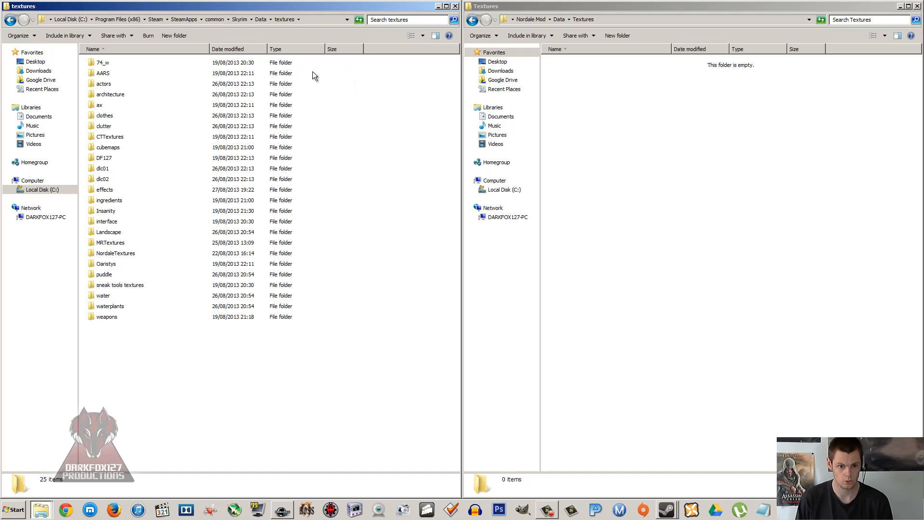
Step: Copy the AARS folder from Skyrim's textures folder into the mod's Textures folder
left_click(111, 75)
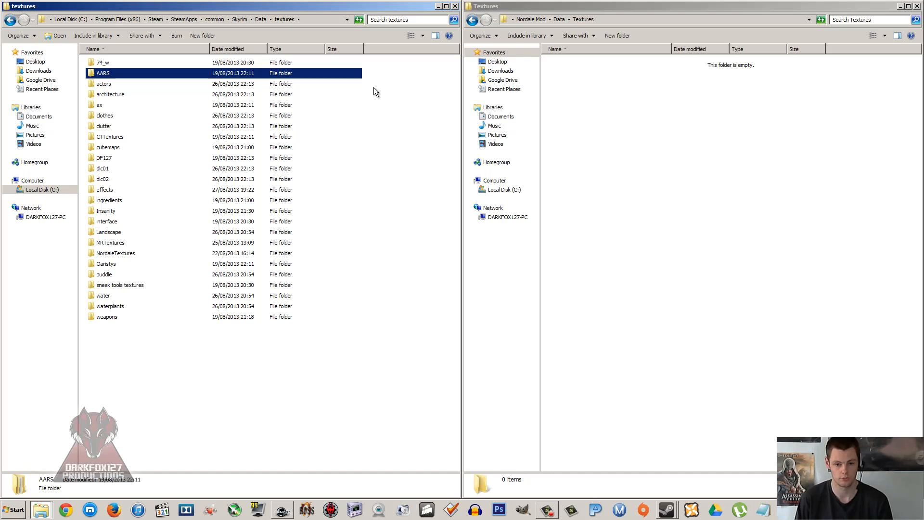
left_click(114, 84)
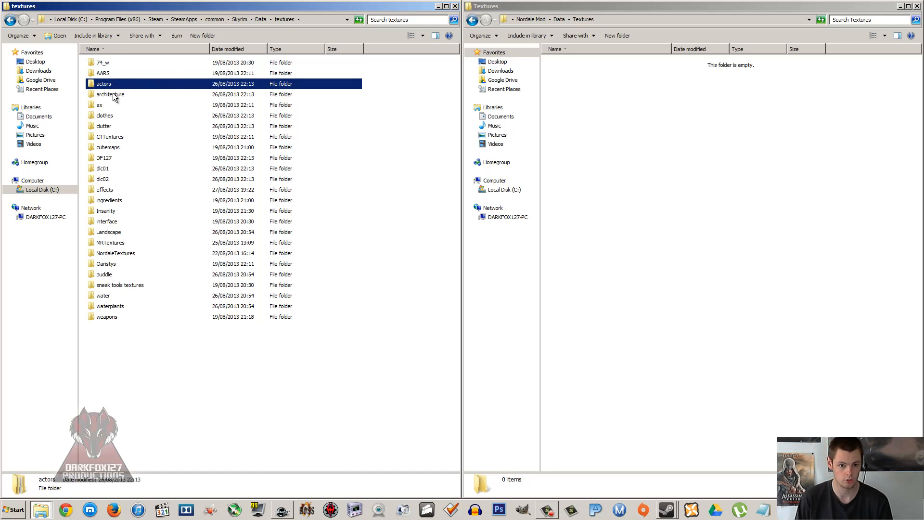
left_click(114, 95)
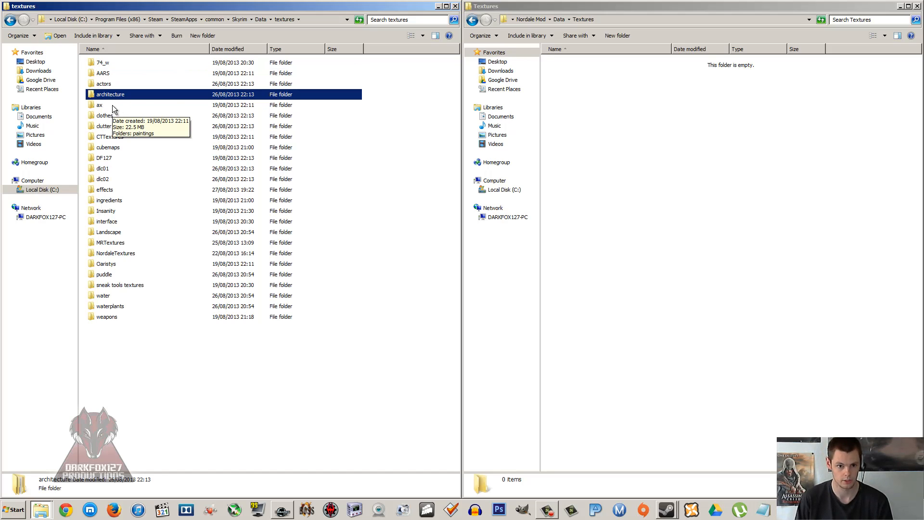
left_click(108, 139)
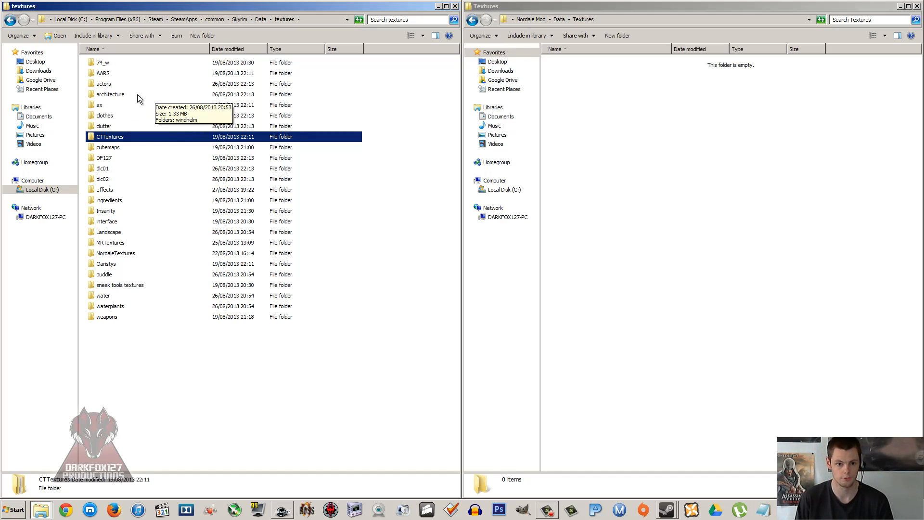
left_click(638, 103)
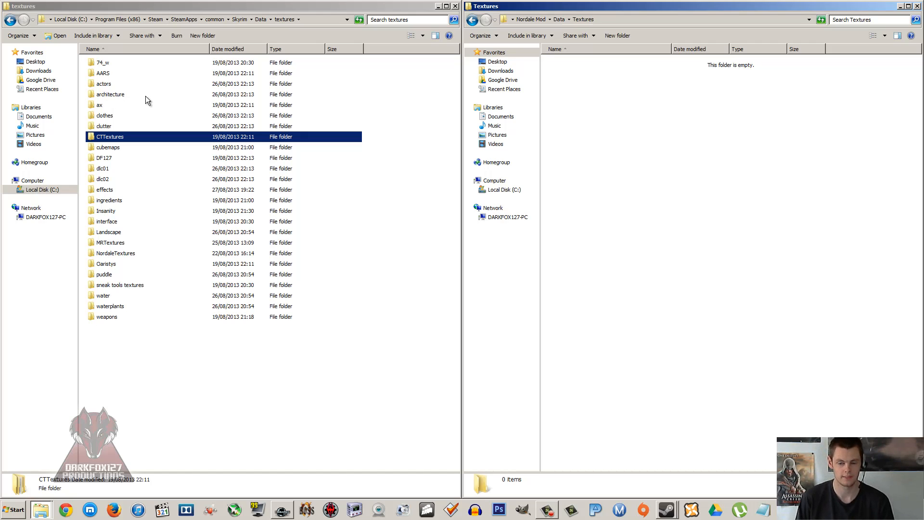
right_click(101, 72)
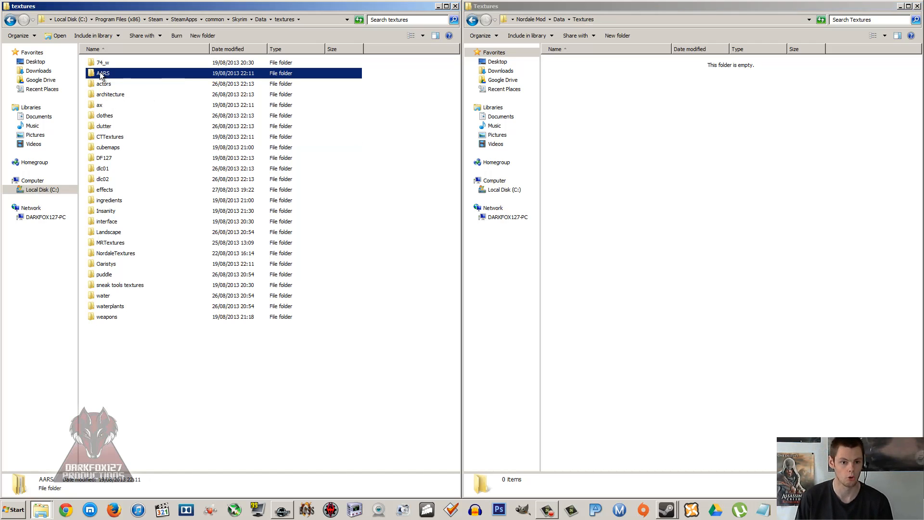
left_click(132, 212)
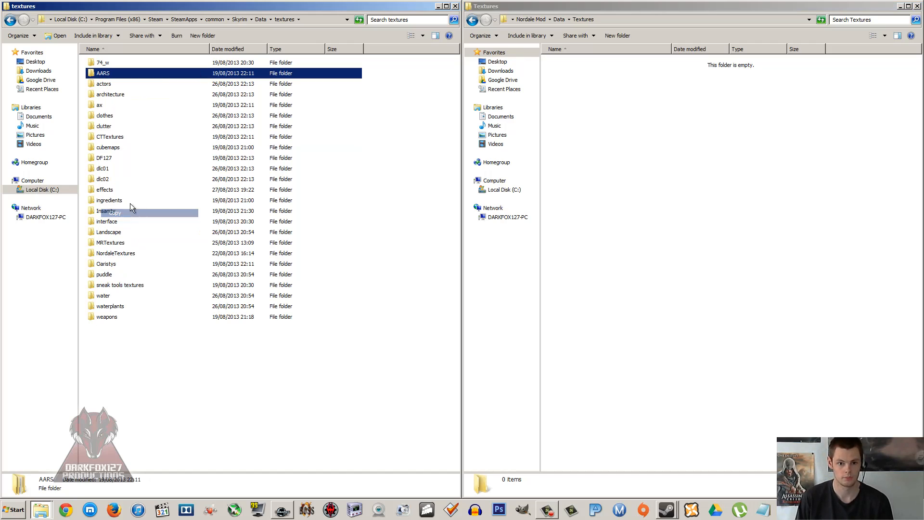
right_click(656, 160)
left_click(690, 228)
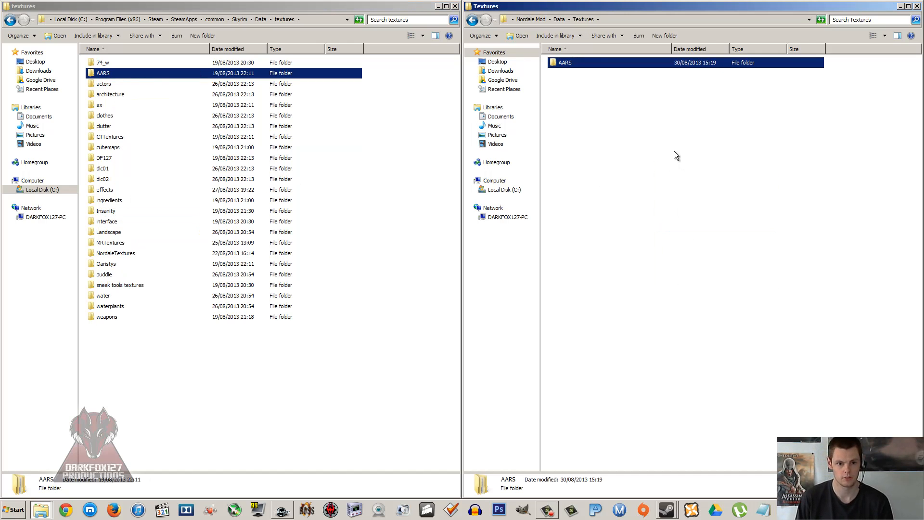
Step: Examine the book paper and note textures in the openbook subfolder of the mod's AARS folder
double_click(599, 63)
double_click(573, 62)
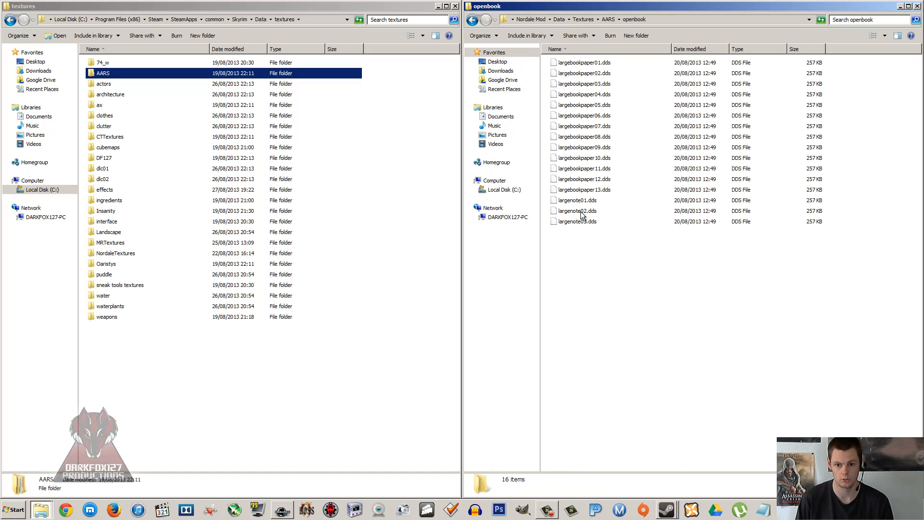
left_click_drag(589, 233, 589, 64)
left_click(685, 268)
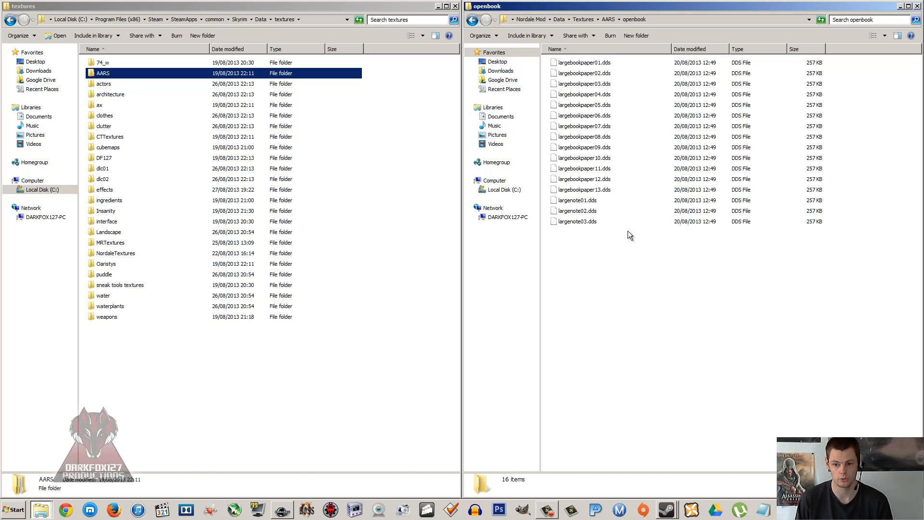
left_click(601, 202)
left_click(594, 214)
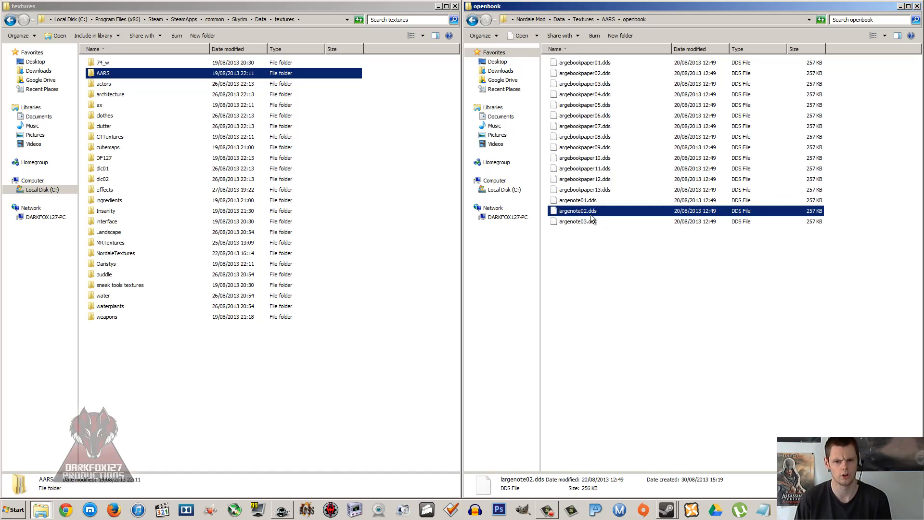
left_click(587, 223)
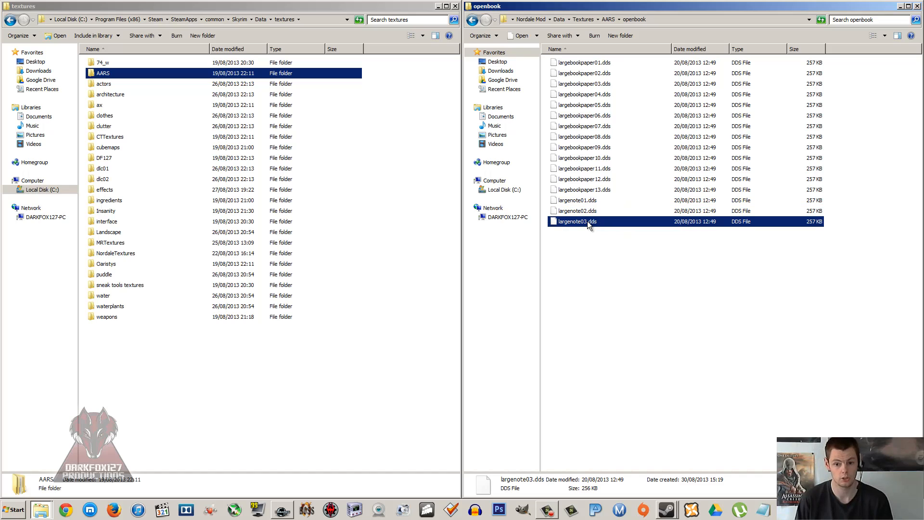
left_click(618, 255)
left_click(607, 149)
left_click(607, 158)
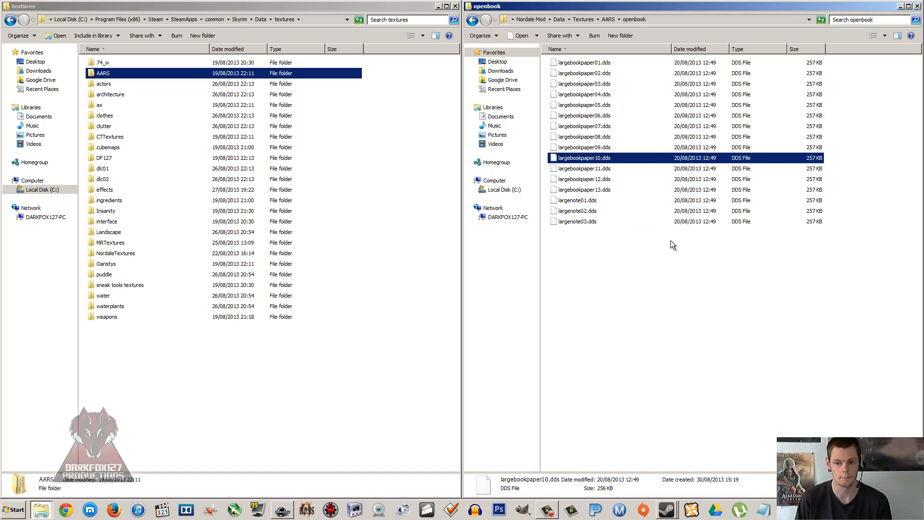
left_click(658, 241)
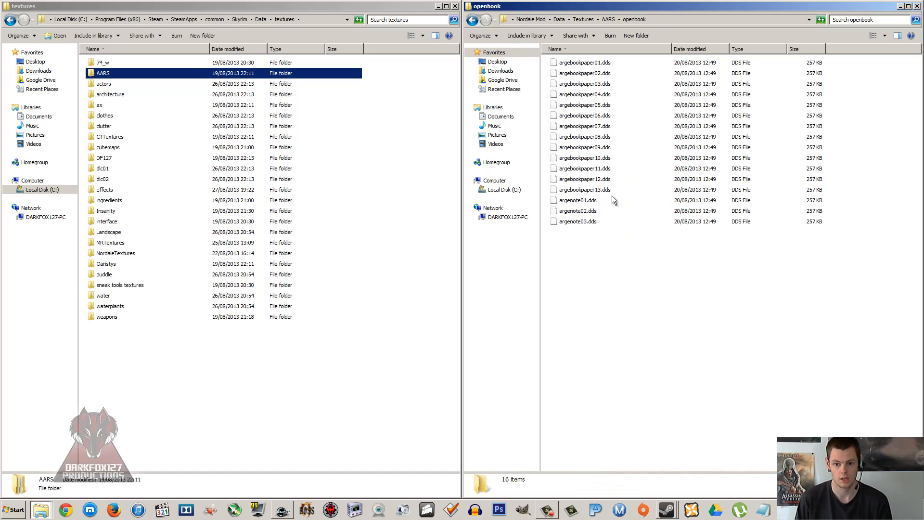
Step: Examine the art paper textures in the WallArt subfolder of AARS, then return to the mod's Textures folder
left_click(473, 22)
left_click(580, 88)
double_click(573, 75)
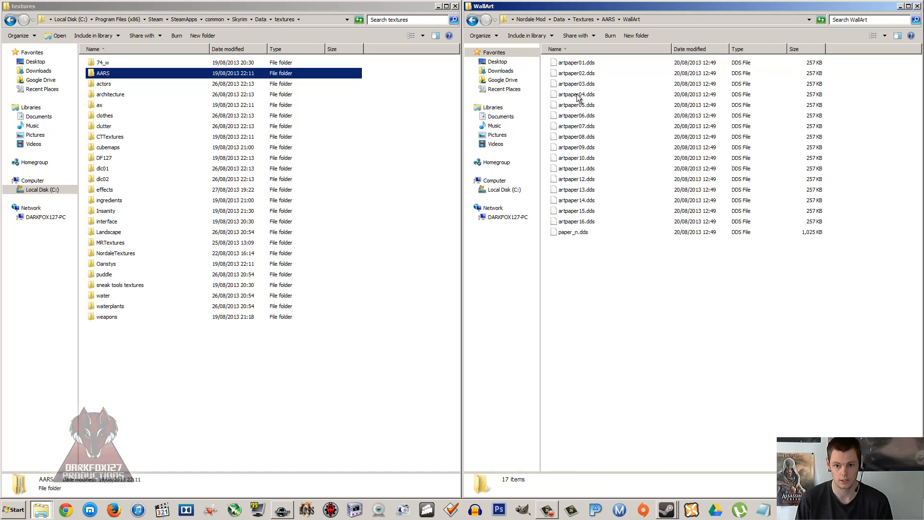
left_click(590, 126)
left_click(591, 179)
left_click(587, 127)
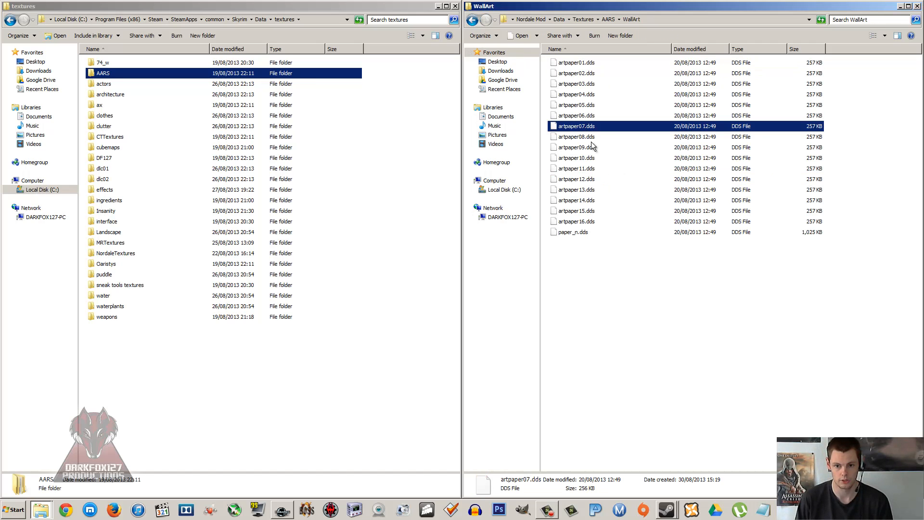
left_click(582, 84)
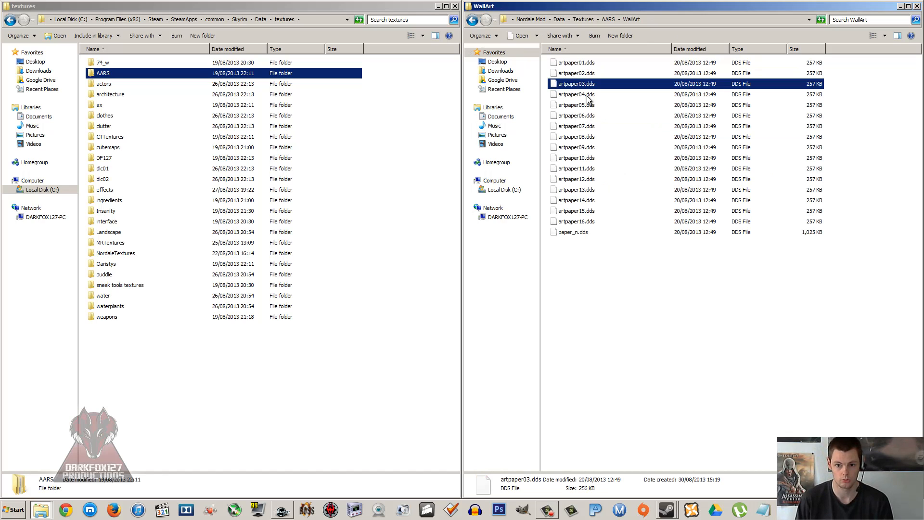
left_click(587, 95)
left_click(590, 105)
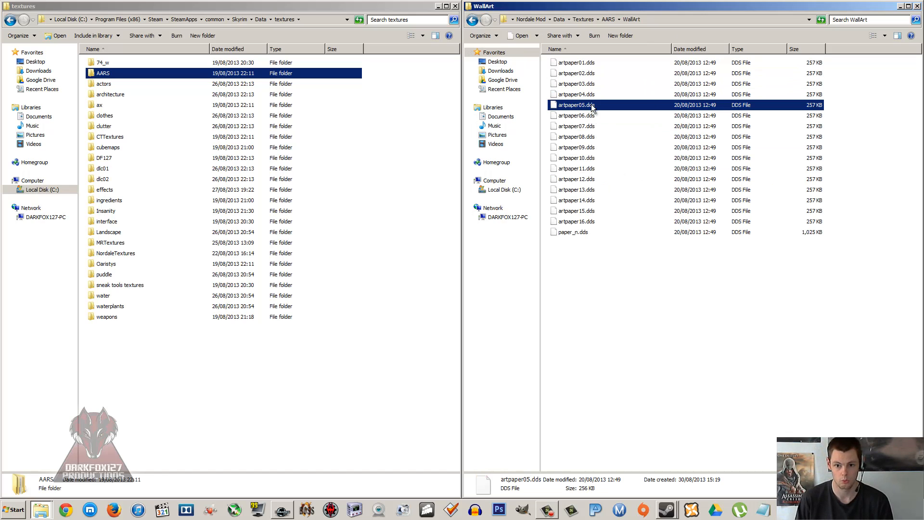
left_click(588, 115)
left_click(587, 125)
left_click(586, 136)
key("Down")
key("Down")
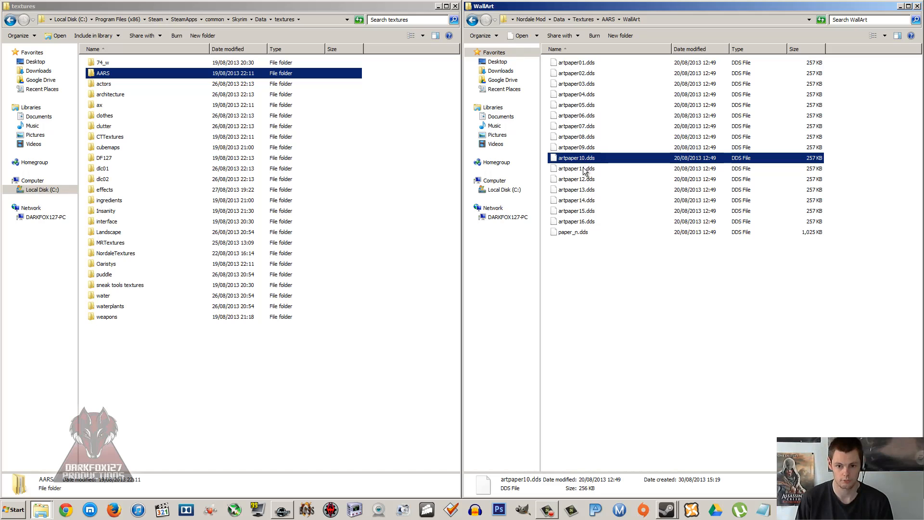
left_click(602, 248)
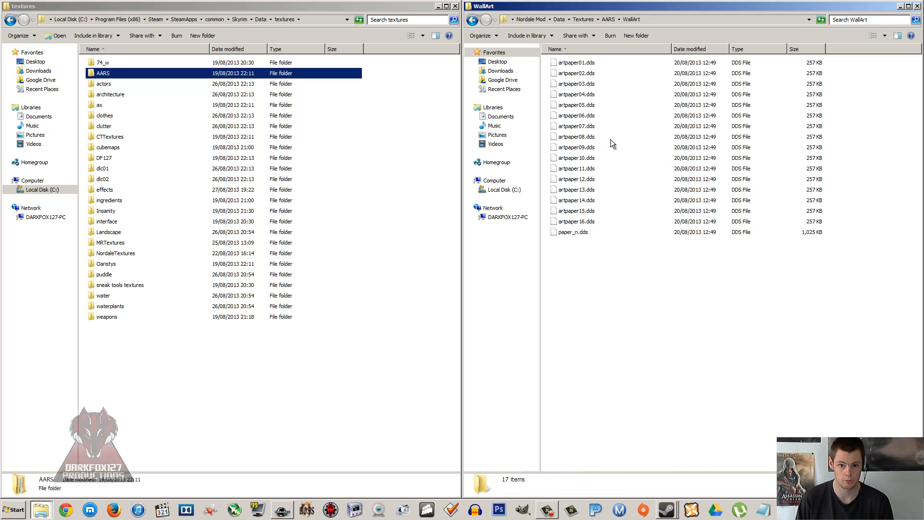
left_click(472, 21)
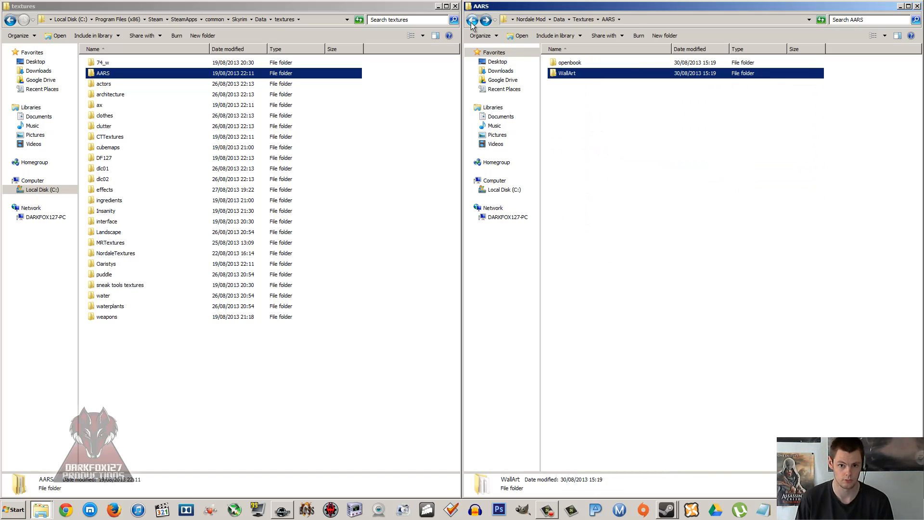
double_click(578, 72)
left_click(576, 84)
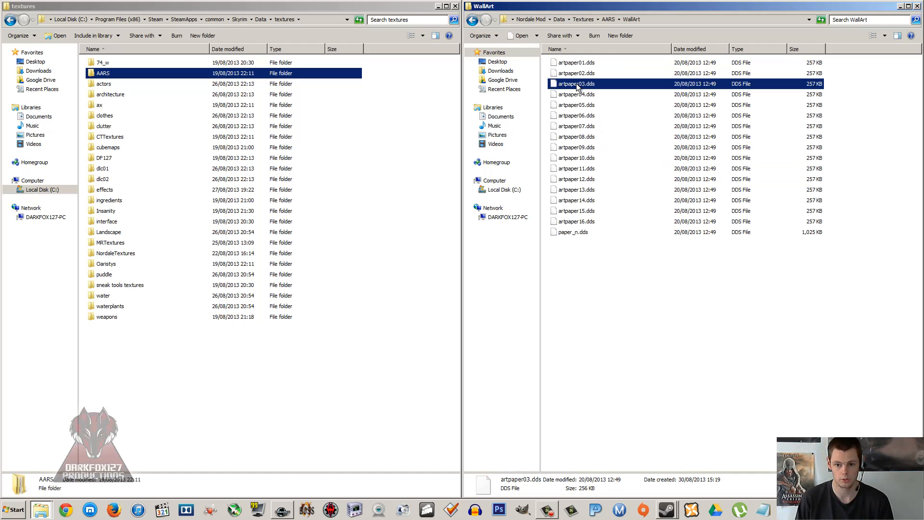
left_click(472, 20)
left_click(472, 20)
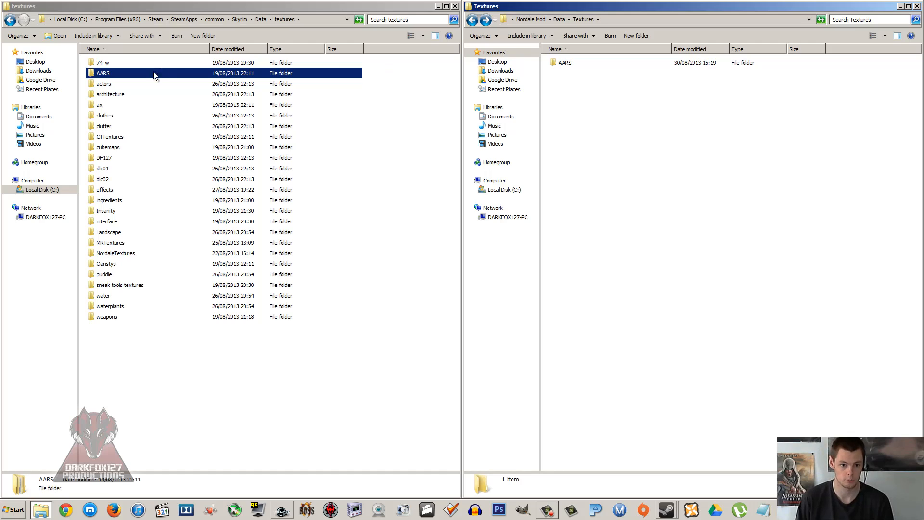
Step: Copy the ax folder from Skyrim's textures folder into the mod's Textures folder
left_click(112, 84)
left_click(110, 96)
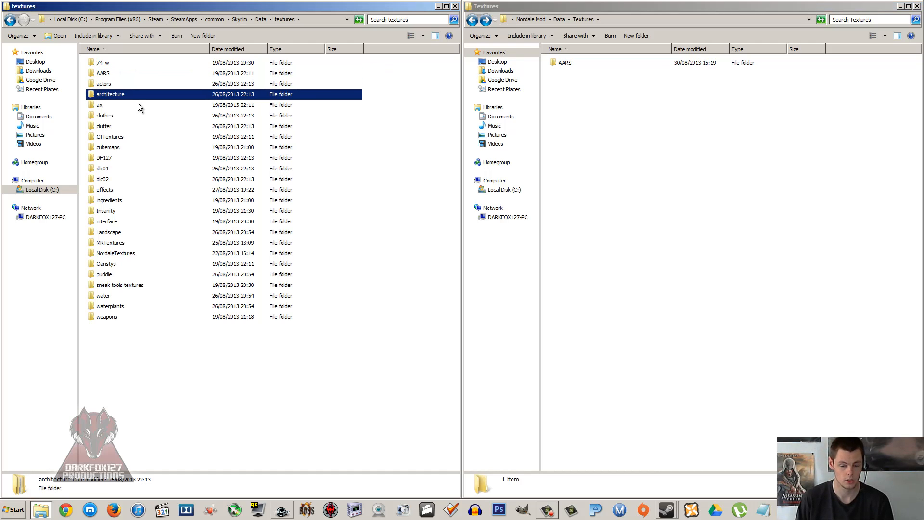
left_click(112, 106)
right_click(106, 108)
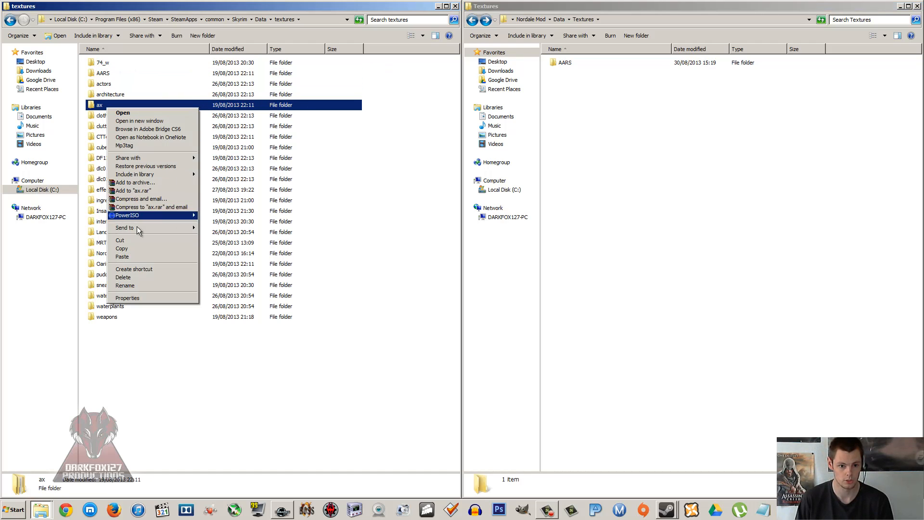
left_click(129, 249)
right_click(639, 180)
left_click(657, 247)
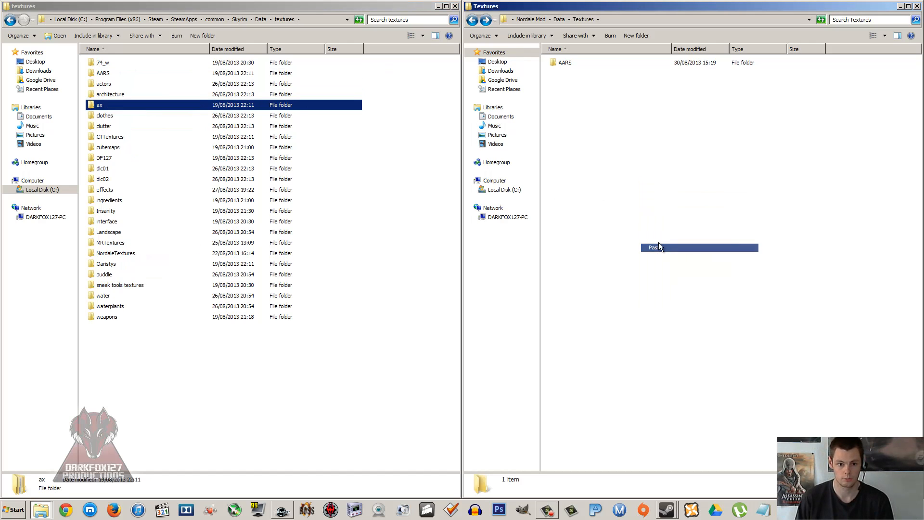
Step: Review the canvas textures in the paintings subfolder of Skyrim's ax folder, then return to the textures folder
double_click(103, 105)
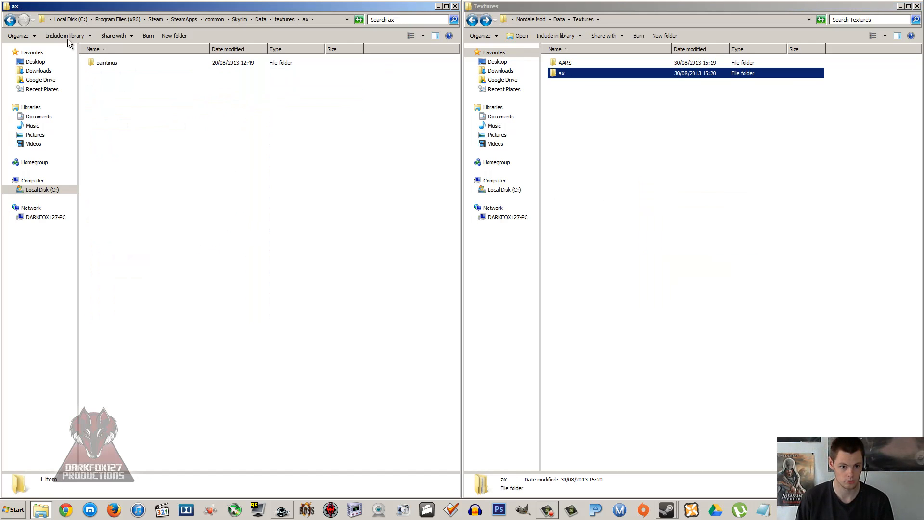
double_click(117, 66)
left_click(137, 104)
scroll(146, 109, "down", 5)
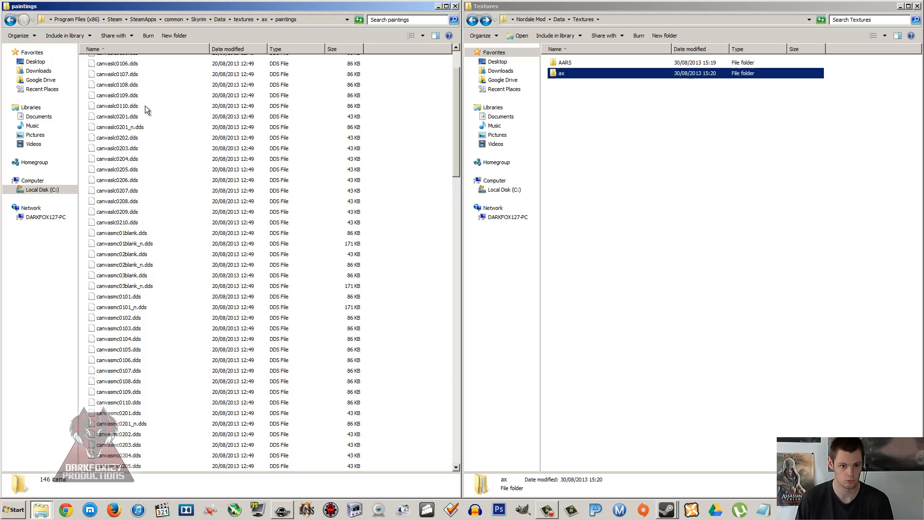
left_click(10, 20)
left_click(10, 20)
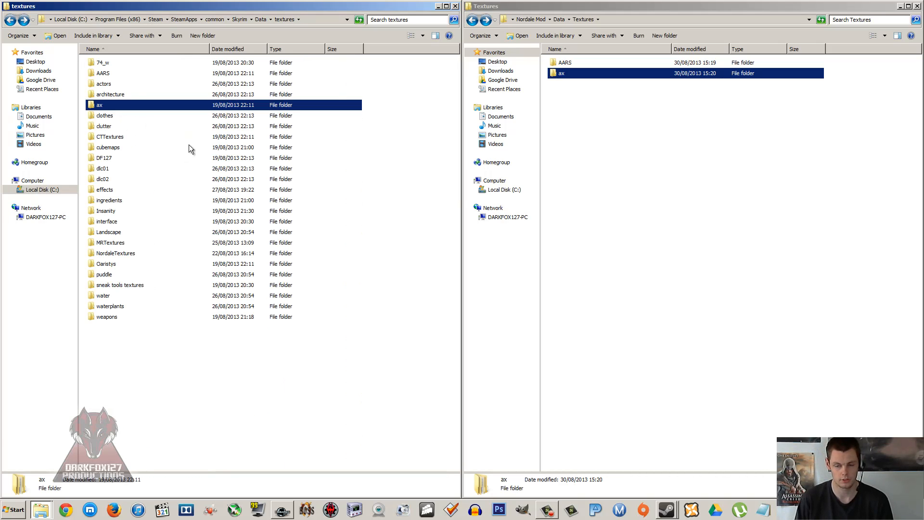
Step: Copy the DF127 folder from Skyrim's textures folder into the mod's Textures folder
left_click(112, 126)
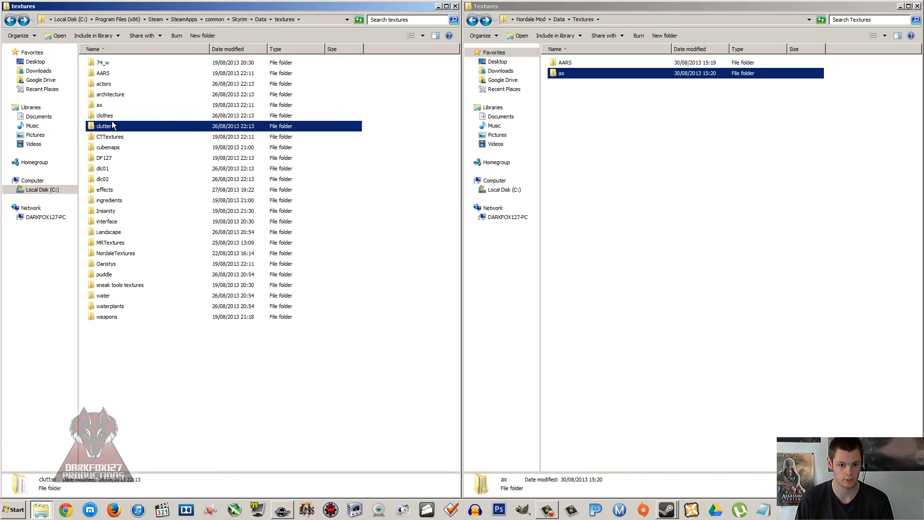
left_click(103, 139)
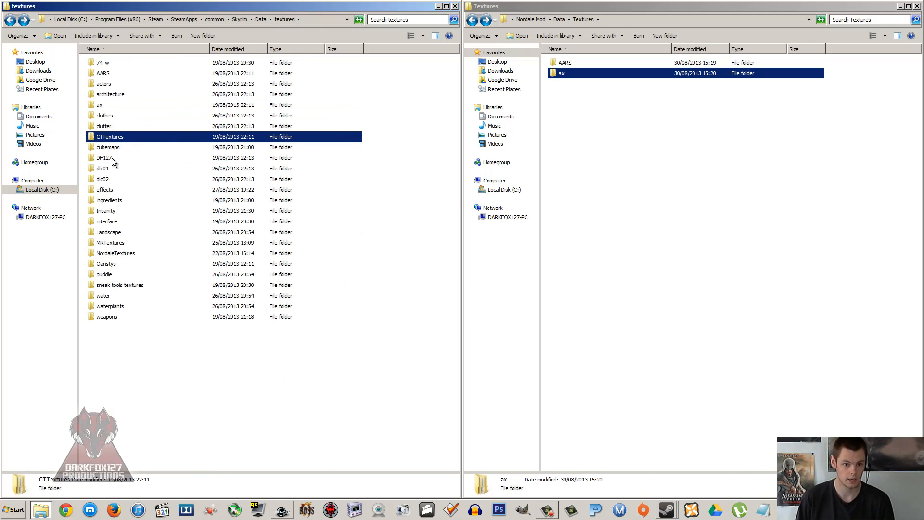
double_click(110, 158)
right_click(109, 156)
left_click(6, 22)
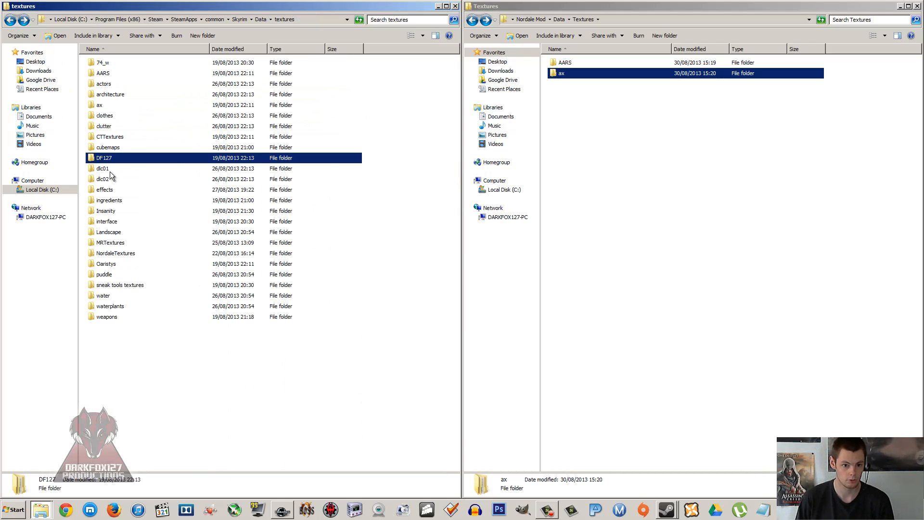
right_click(105, 161)
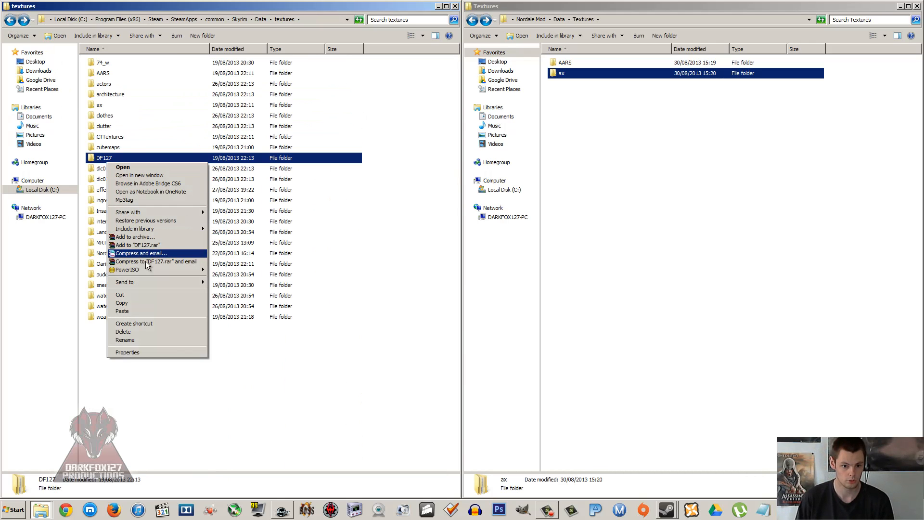
left_click(142, 302)
right_click(683, 246)
left_click(702, 313)
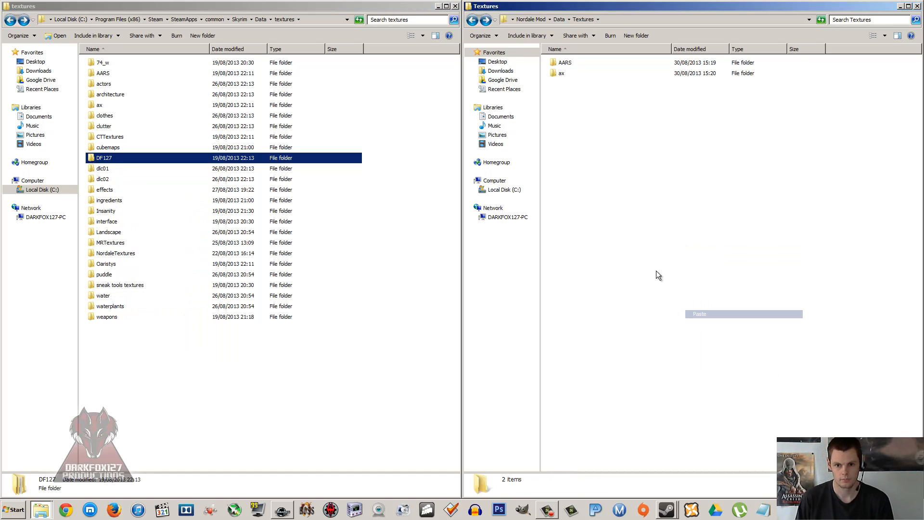
left_click(565, 62)
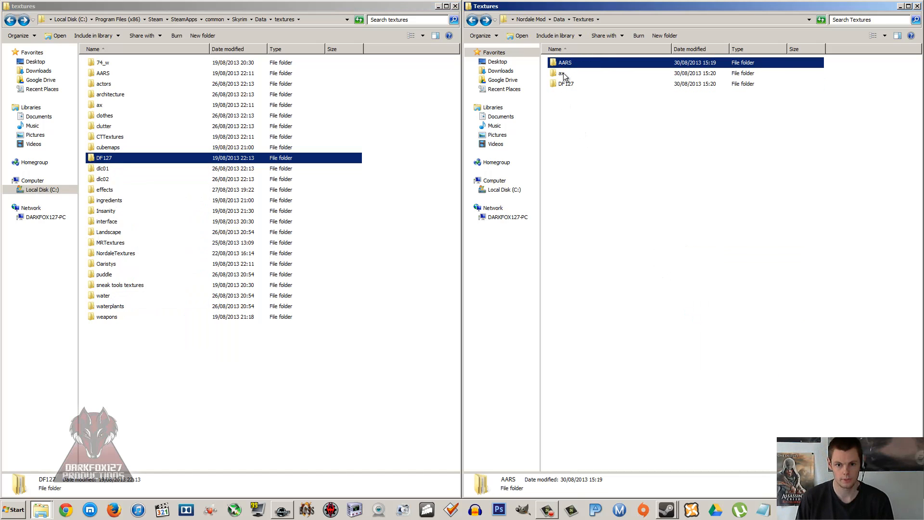
Step: Review the AARS, ax and DF127 folders in the mod's Textures folder against the folders in Skyrim's textures folder
left_click(564, 85)
left_click(565, 75)
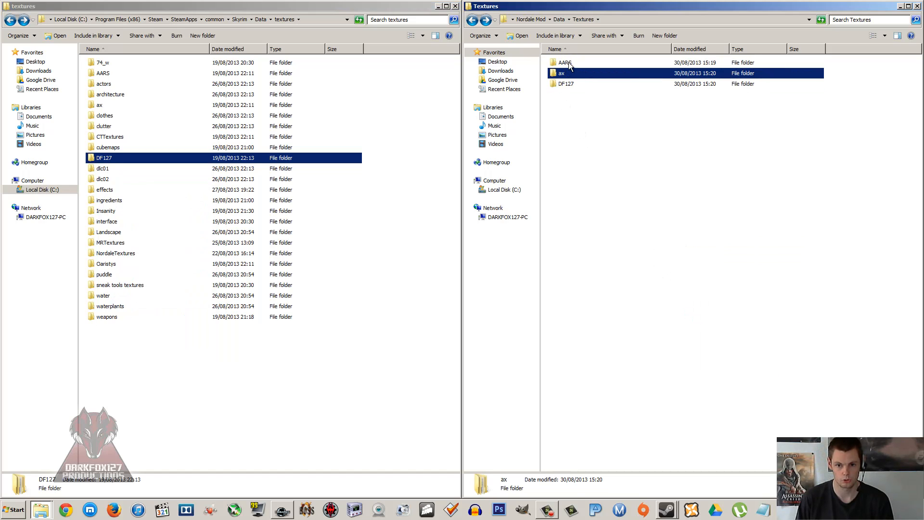
left_click(566, 63)
left_click(566, 74)
left_click(566, 84)
left_click(472, 20)
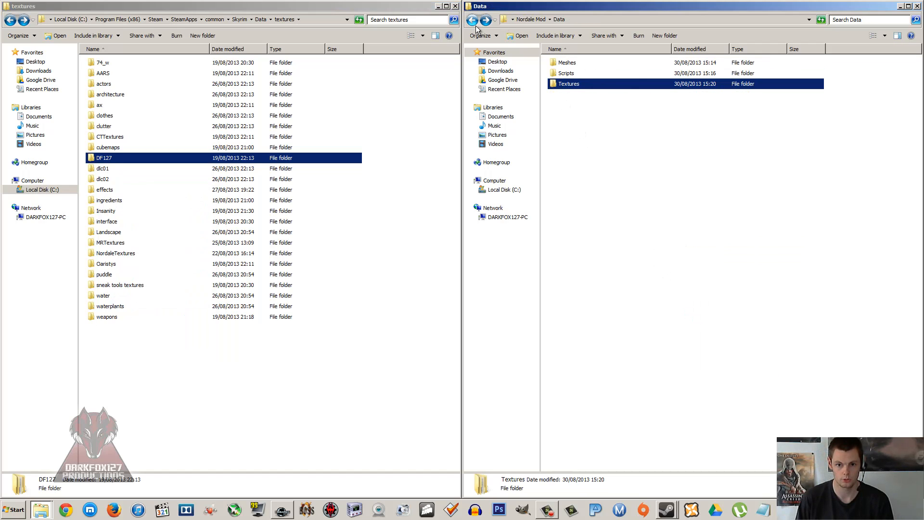
left_click(202, 106)
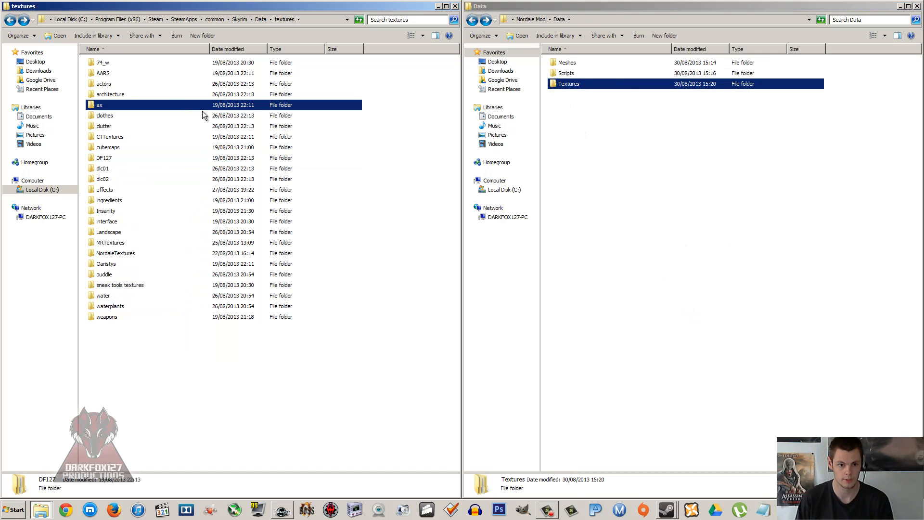
left_click(260, 19)
double_click(109, 279)
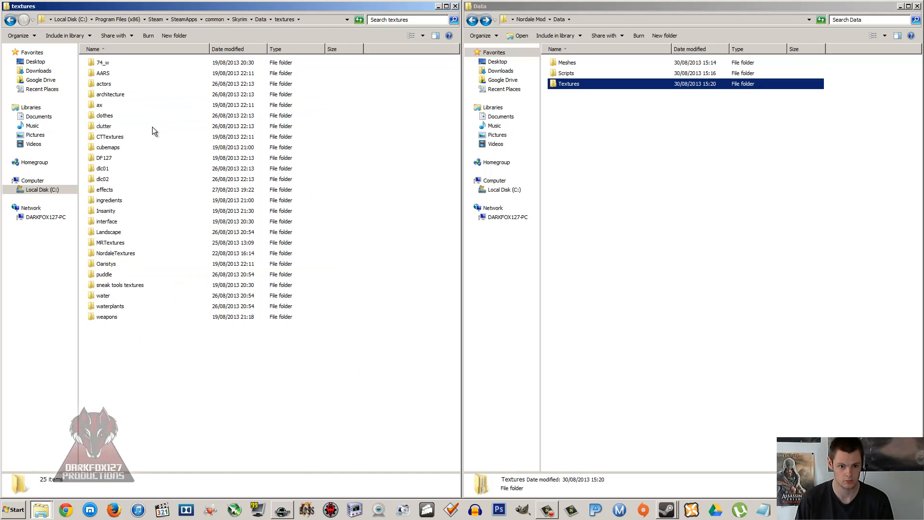
left_click(152, 126)
left_click(624, 156)
double_click(571, 88)
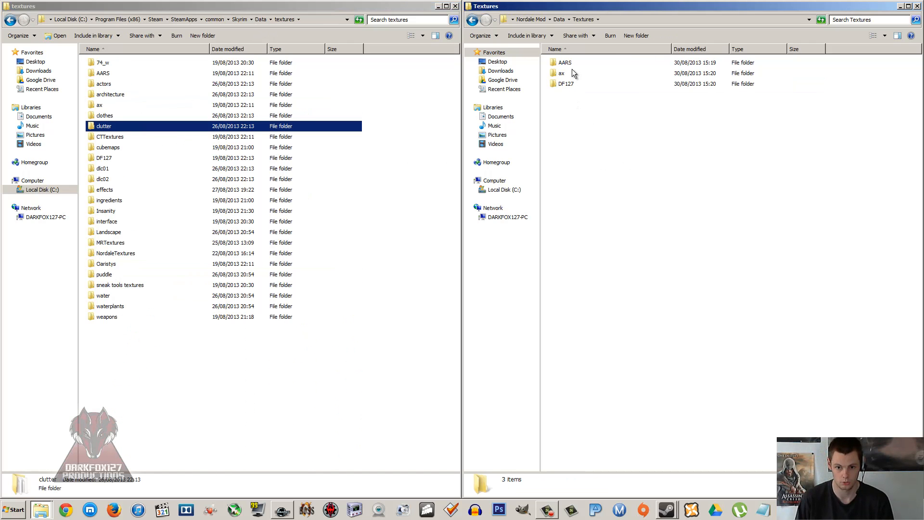
left_click(572, 69)
left_click(575, 109)
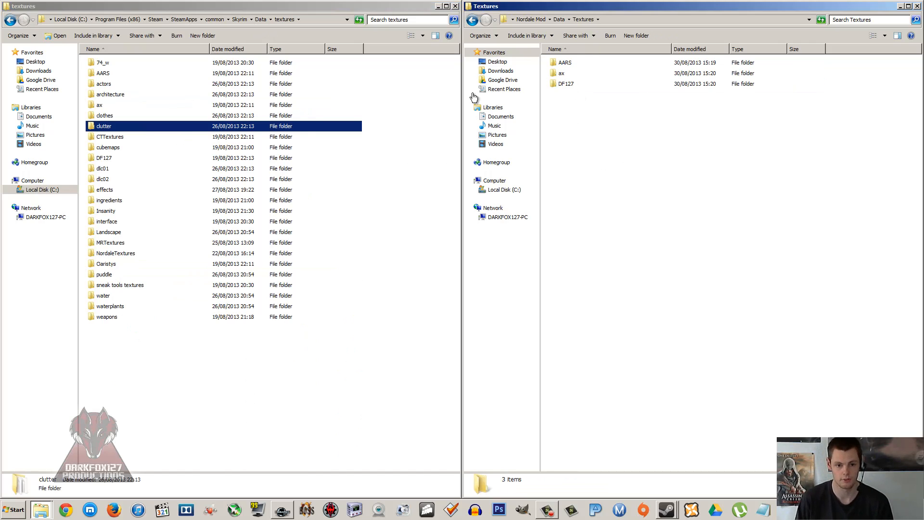
Step: Copy the NordaleTextures folder from Skyrim's textures folder into the mod's Textures folder
left_click(115, 138)
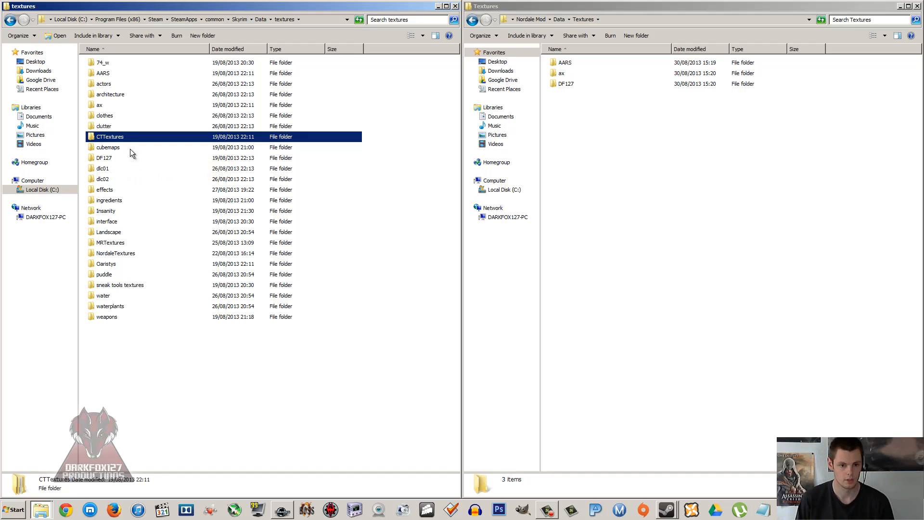
left_click(107, 159)
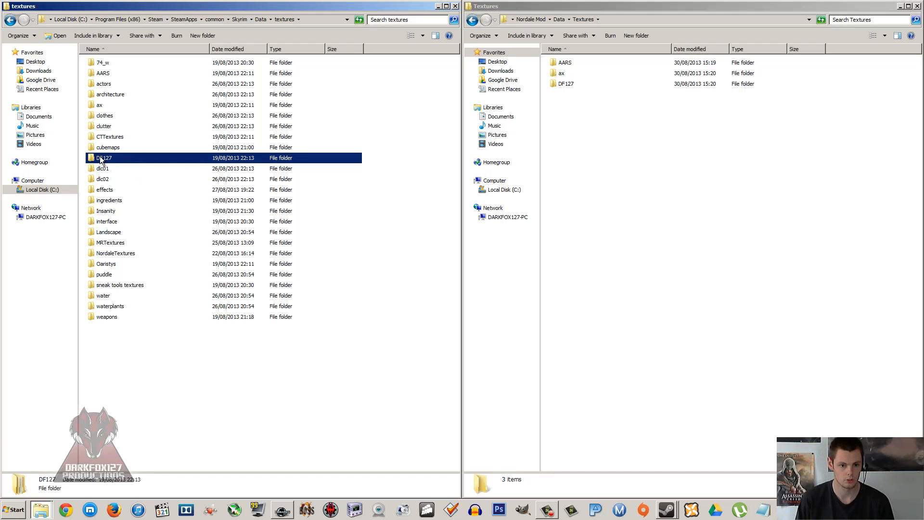
left_click(110, 254)
right_click(108, 255)
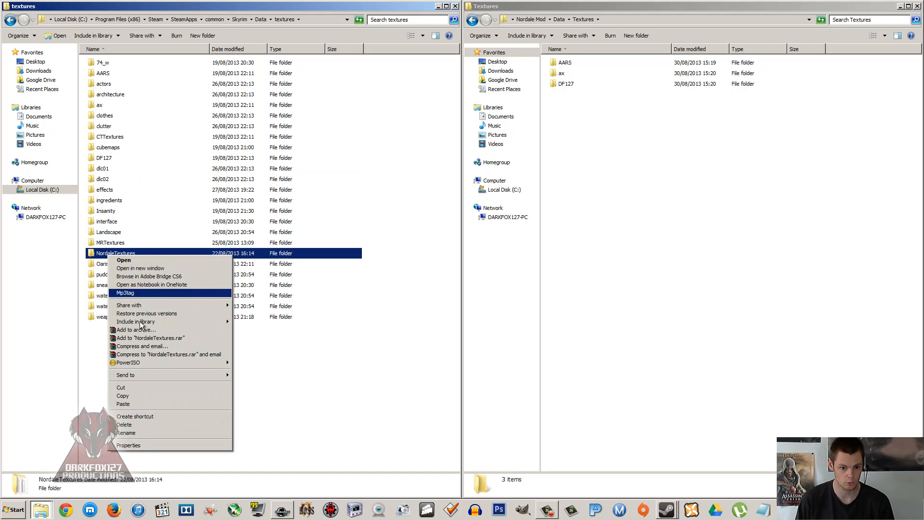
left_click(131, 397)
right_click(657, 220)
left_click(688, 288)
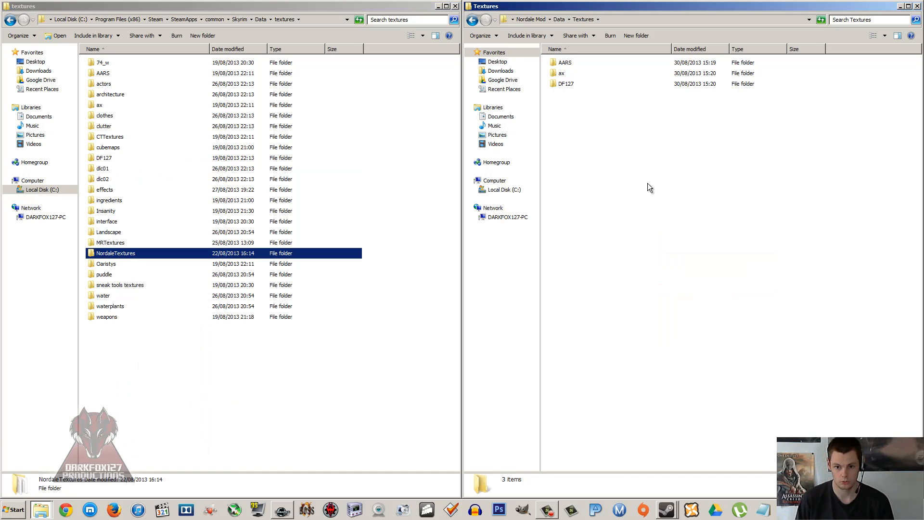
left_click(613, 133)
Step: Copy the AARS folder from Skyrim's meshes folder into the mod's Meshes folder
left_click(476, 19)
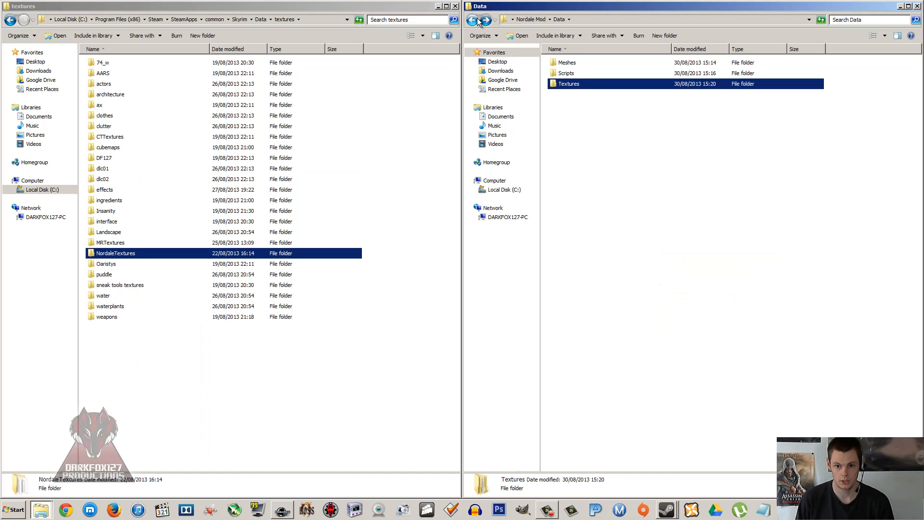
double_click(567, 62)
left_click(107, 183)
left_click(111, 104)
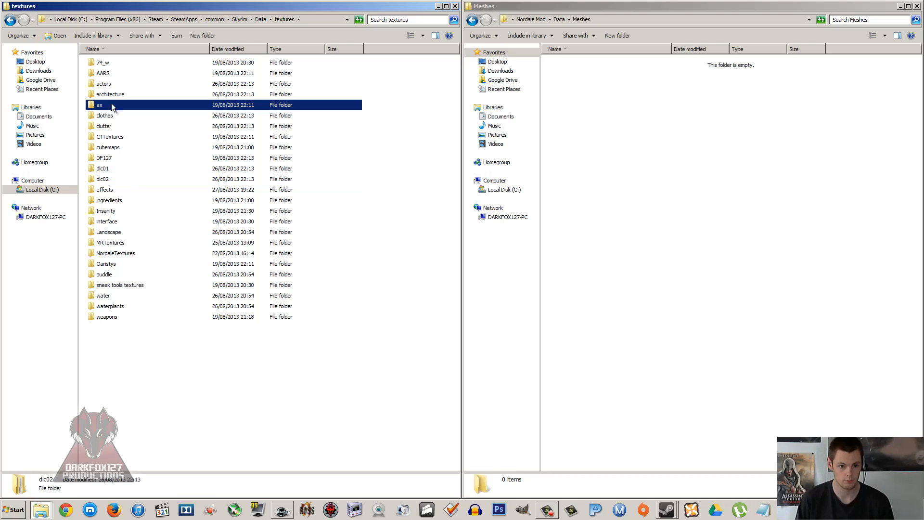
left_click(13, 22)
double_click(149, 126)
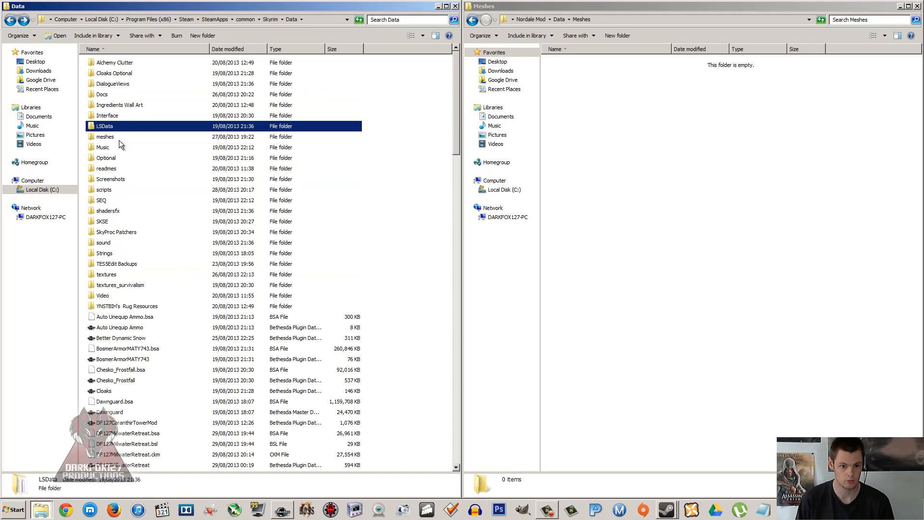
right_click(108, 76)
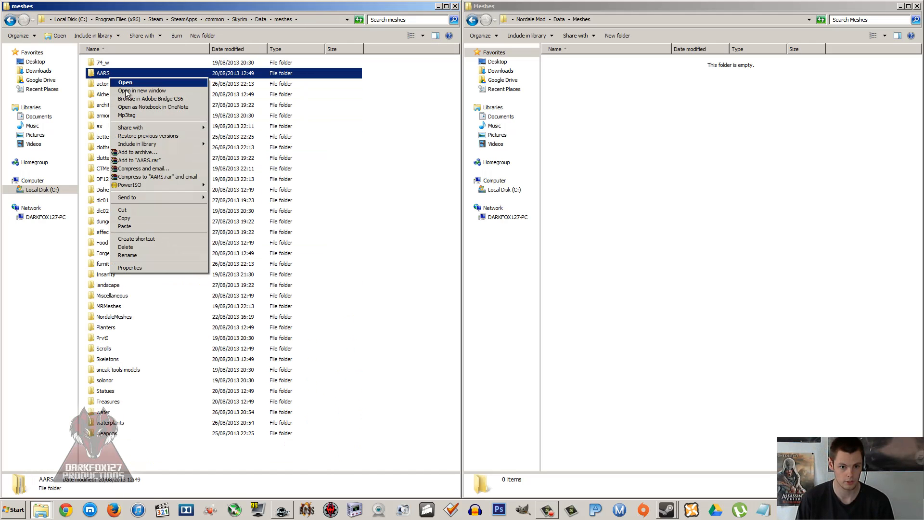
left_click(139, 218)
right_click(619, 175)
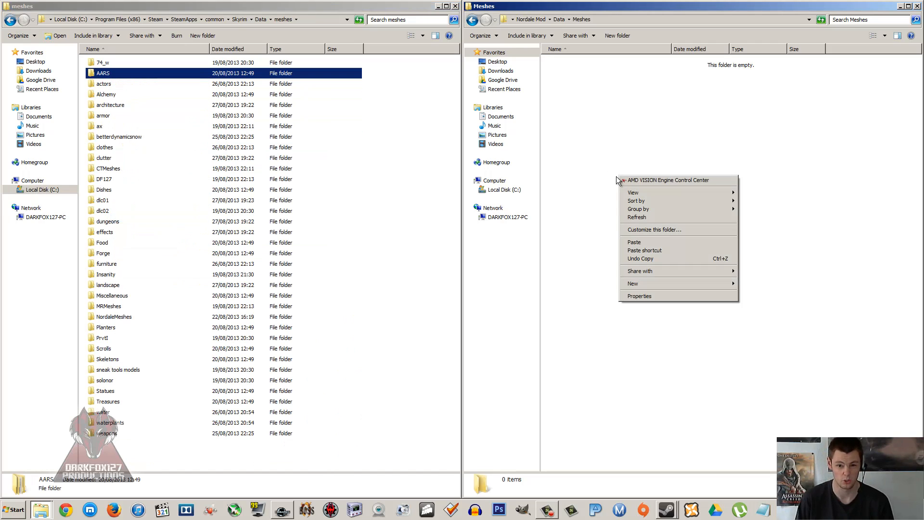
left_click(662, 241)
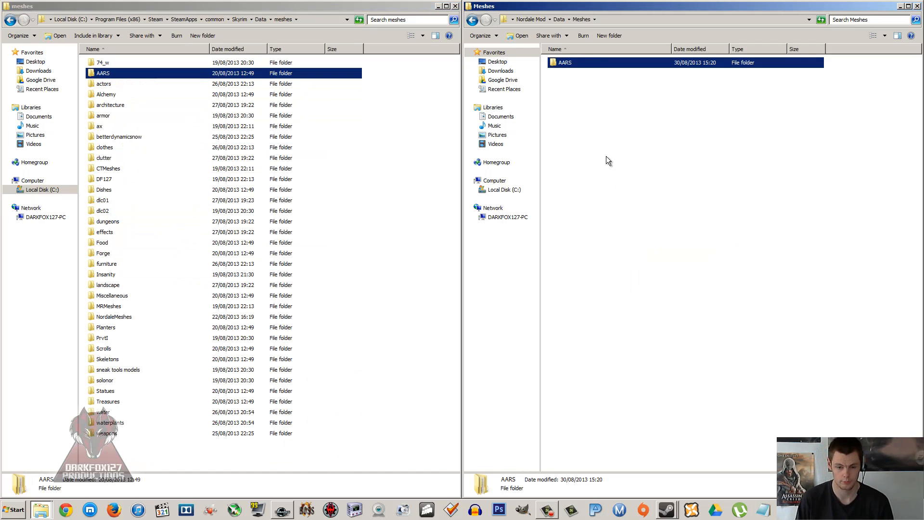
Step: Copy the NordaleMeshes folder from Skyrim's meshes folder into the mod's Meshes folder
right_click(111, 314)
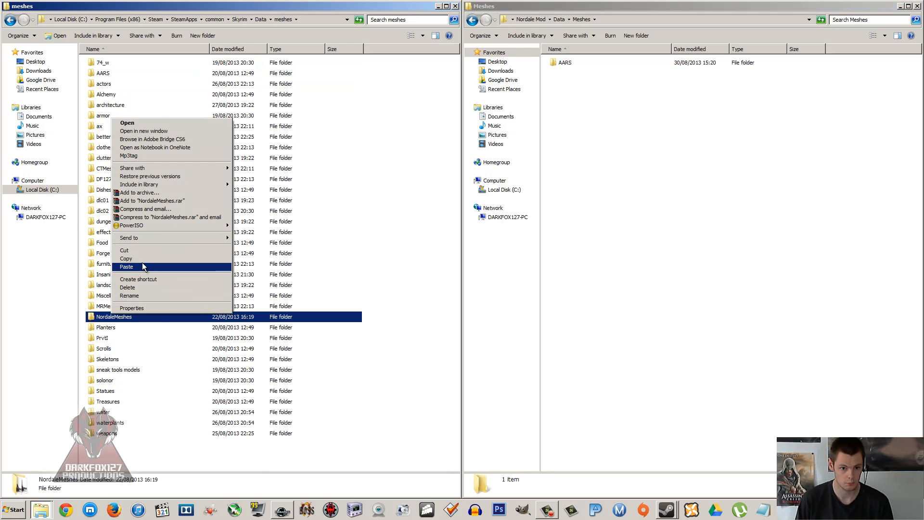
left_click(144, 260)
right_click(616, 187)
left_click(634, 255)
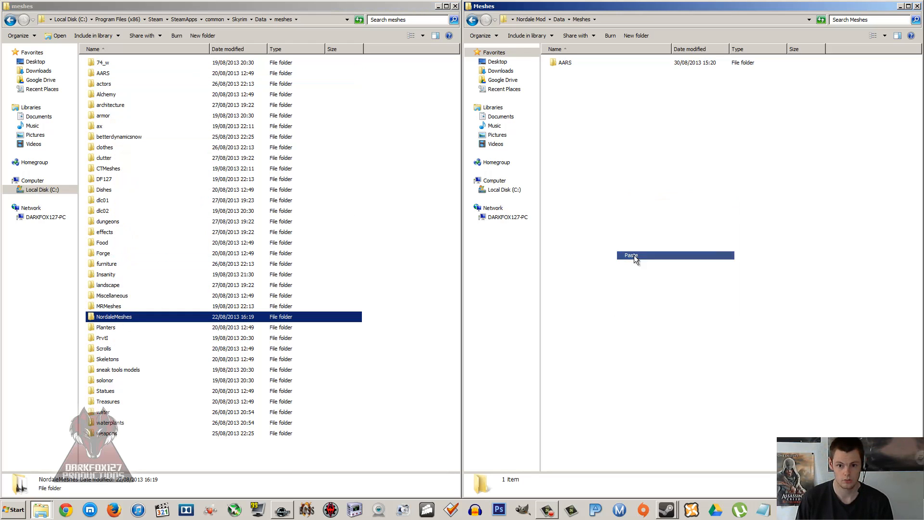
left_click(571, 73)
left_click(568, 63)
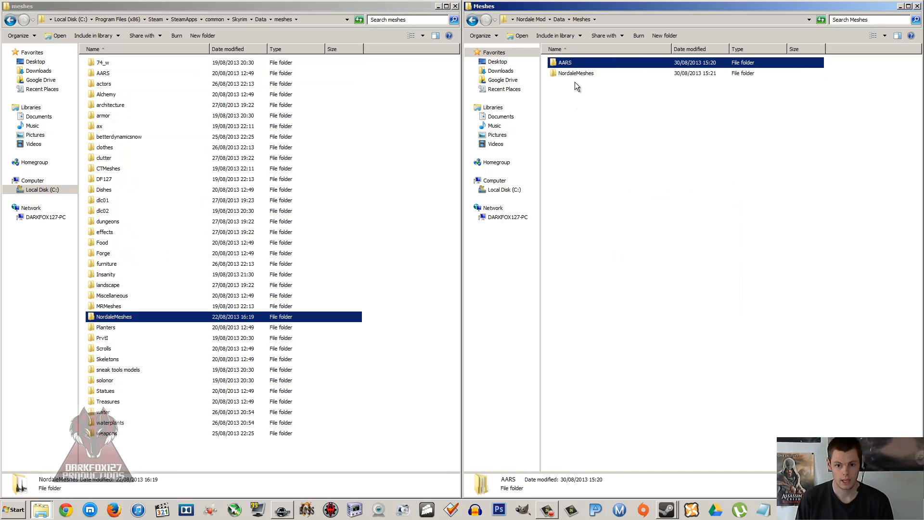
left_click(573, 83)
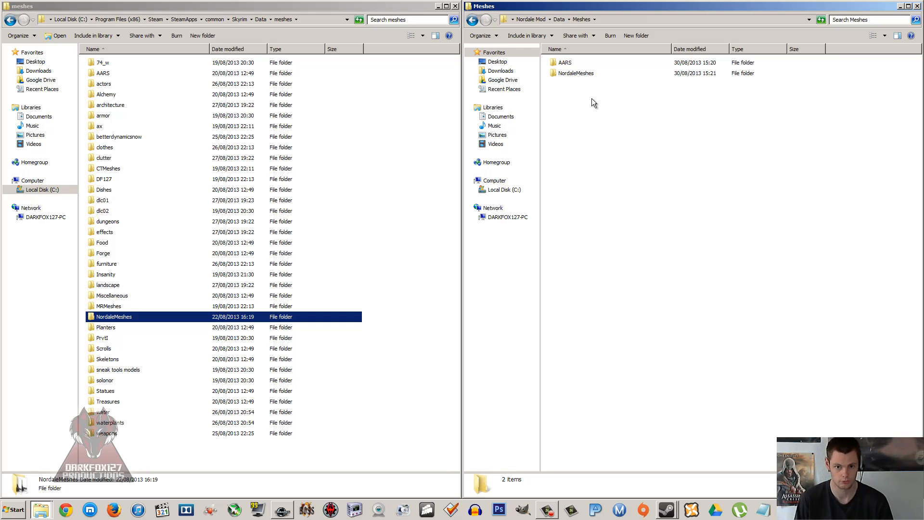
left_click(180, 233)
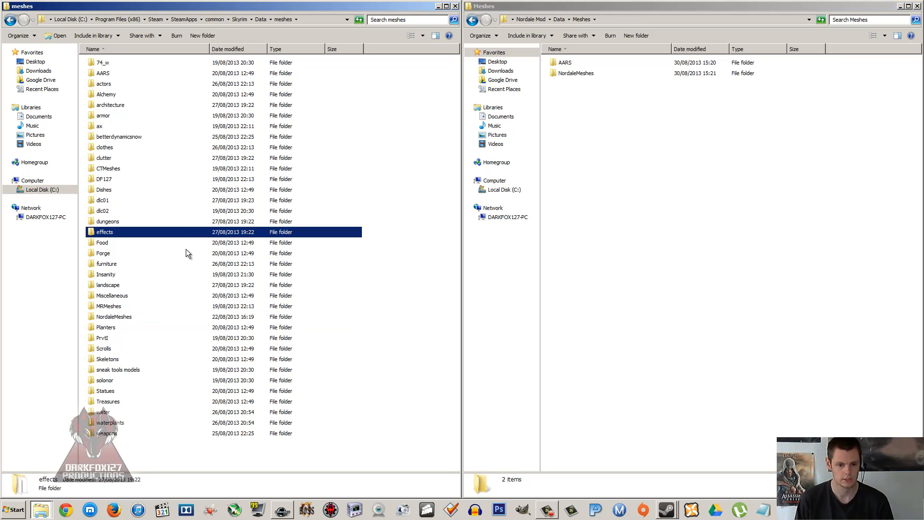
left_click(137, 272)
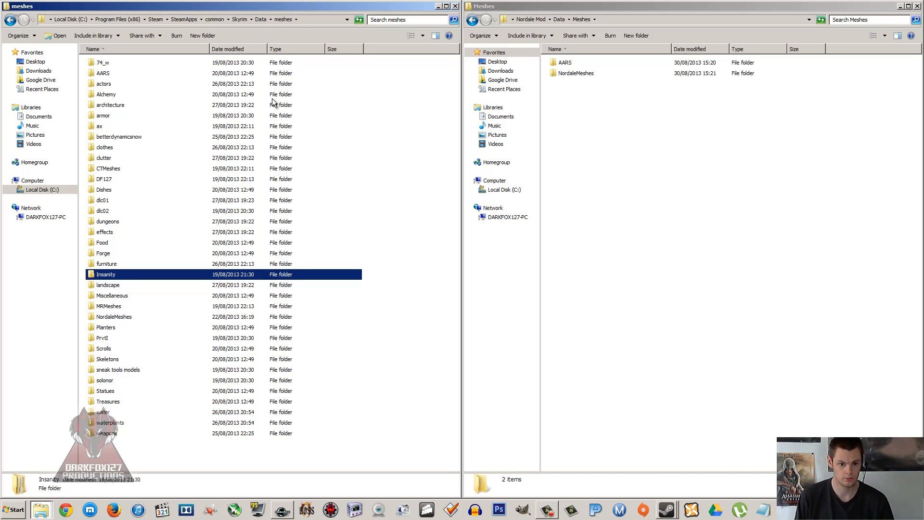
left_click(418, 137)
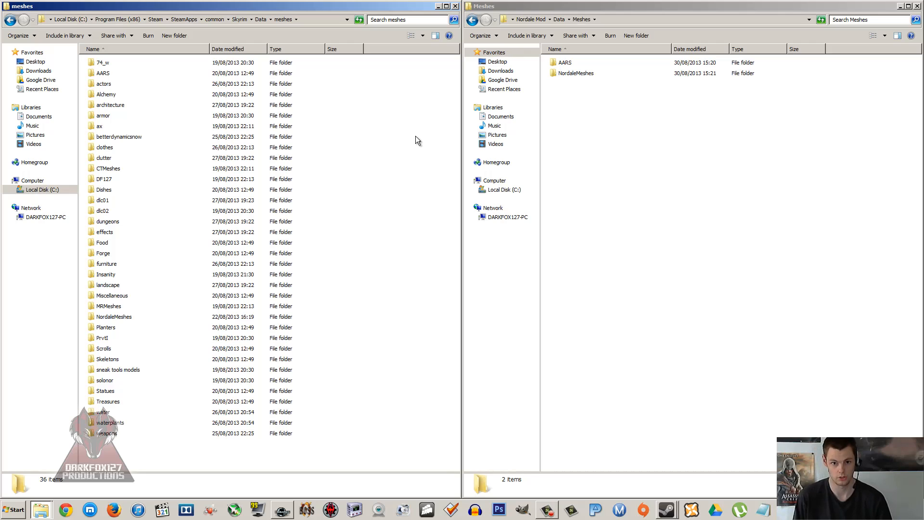
Step: Examine the script files in the mod's Scripts folder and the subfolders of the mod's Data folder
left_click(5, 21)
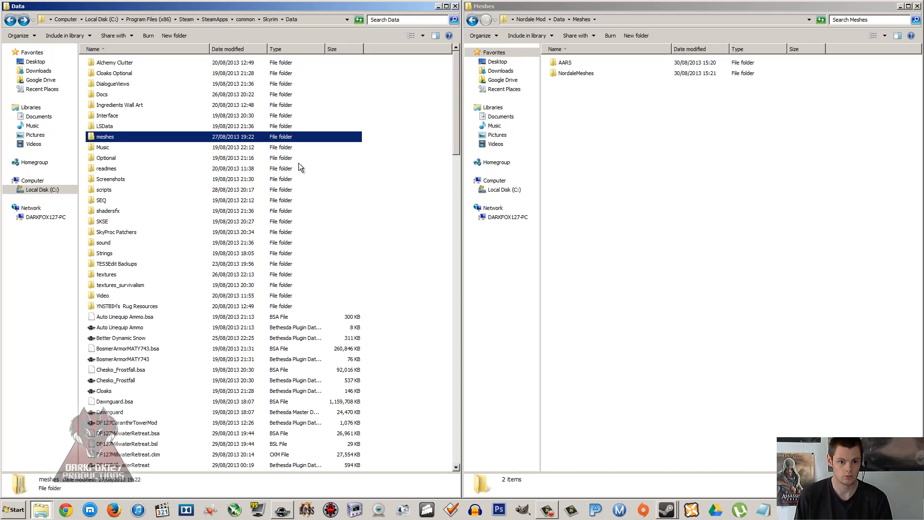
left_click(727, 138)
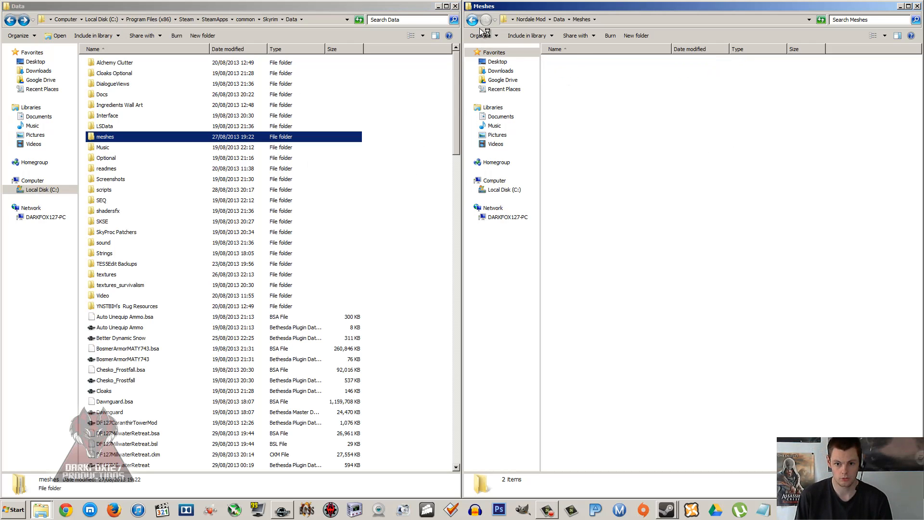
left_click(472, 20)
left_click(566, 74)
double_click(567, 74)
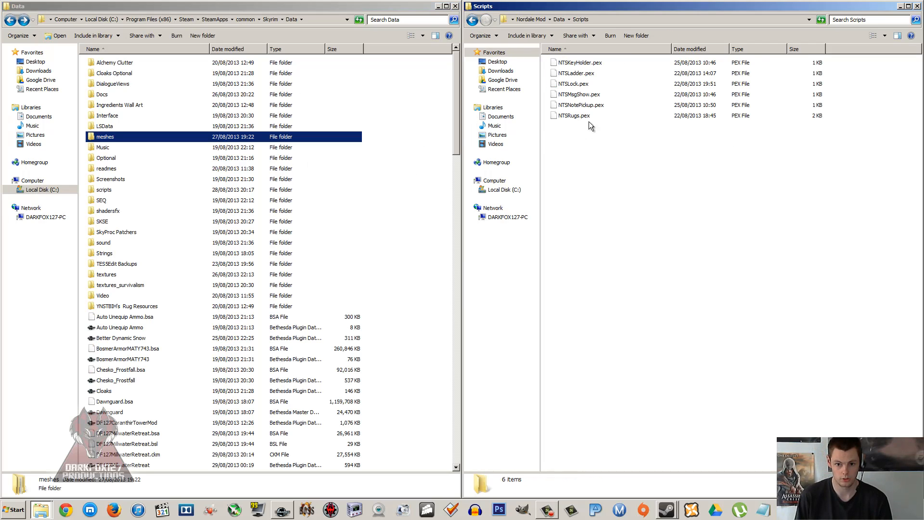
left_click(472, 20)
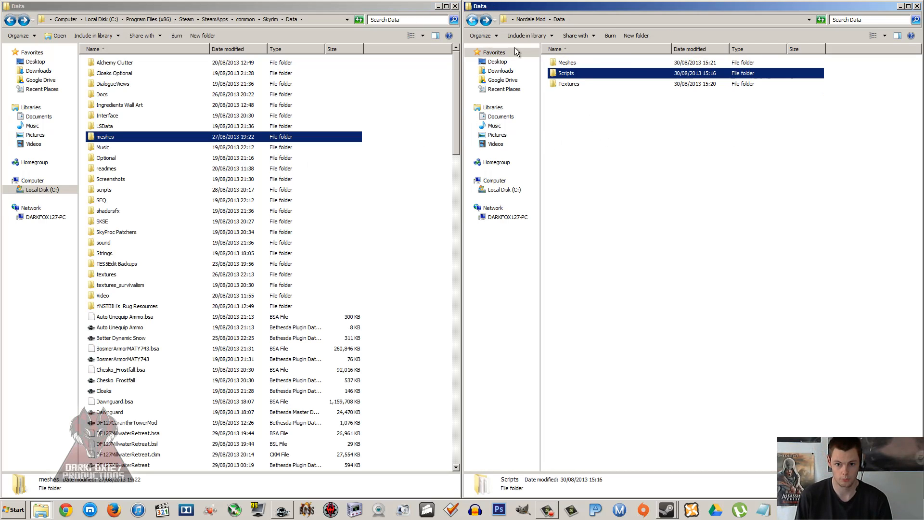
left_click(569, 83)
left_click(571, 113)
left_click(263, 170)
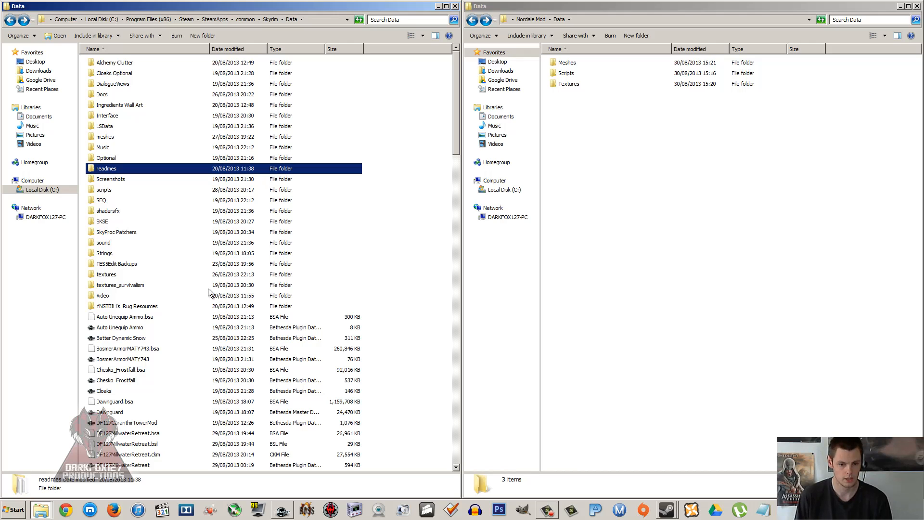
Step: Copy the DF127Nordale plugin file from Skyrim's Data folder into the top level of the Nordale Mod folder
left_click(472, 20)
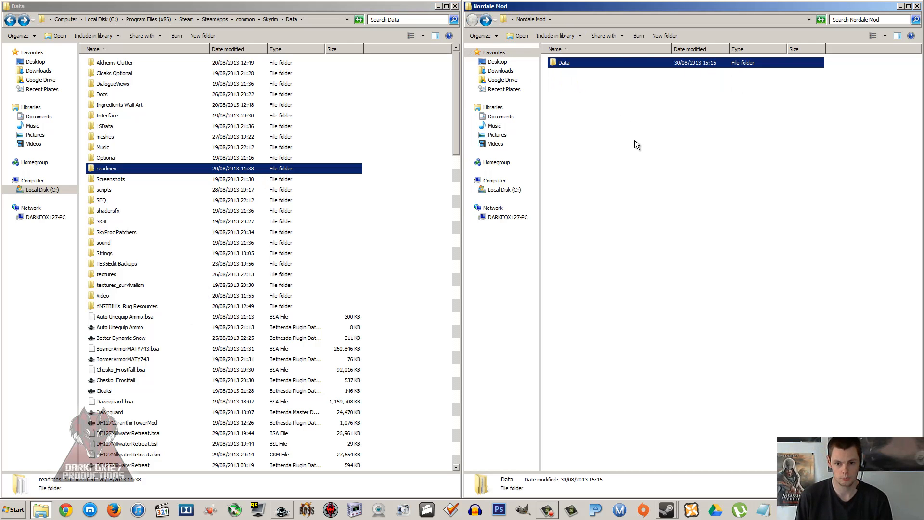
left_click(621, 139)
left_click(104, 264)
scroll(142, 288, "down", 5)
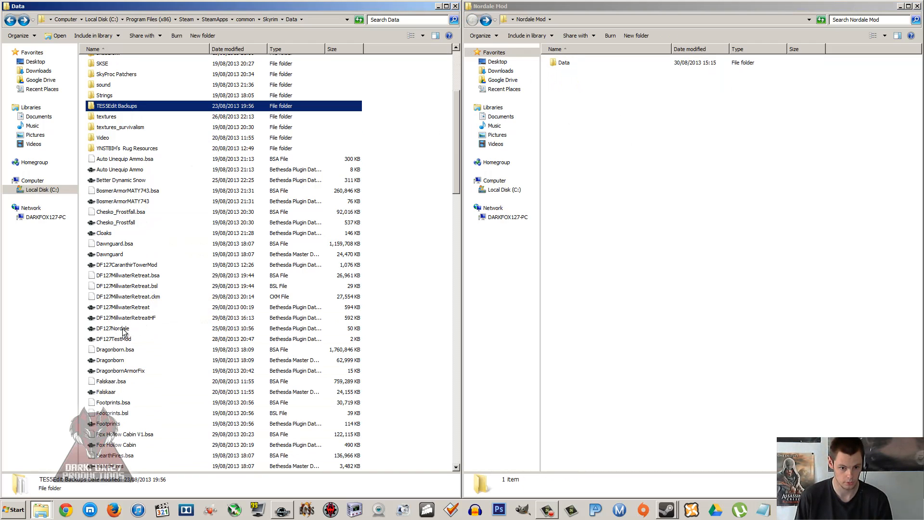
right_click(124, 331)
left_click(161, 428)
right_click(614, 215)
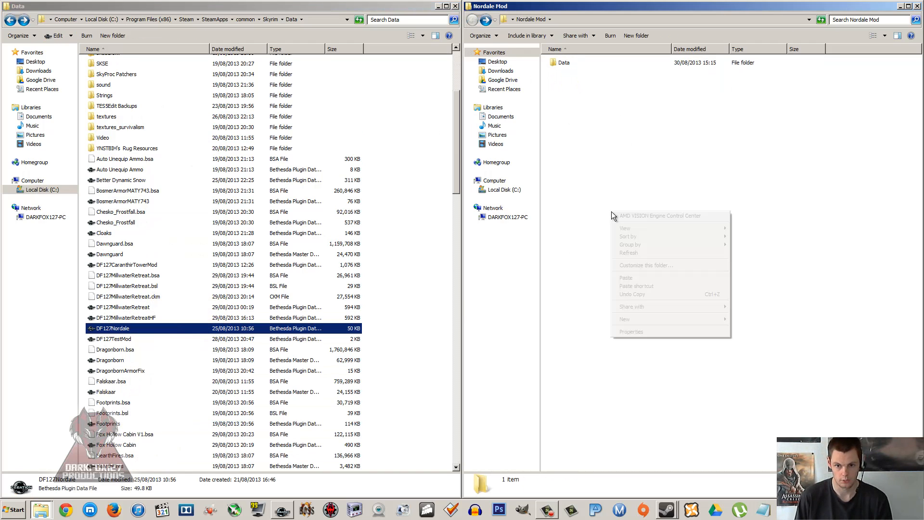
left_click(625, 277)
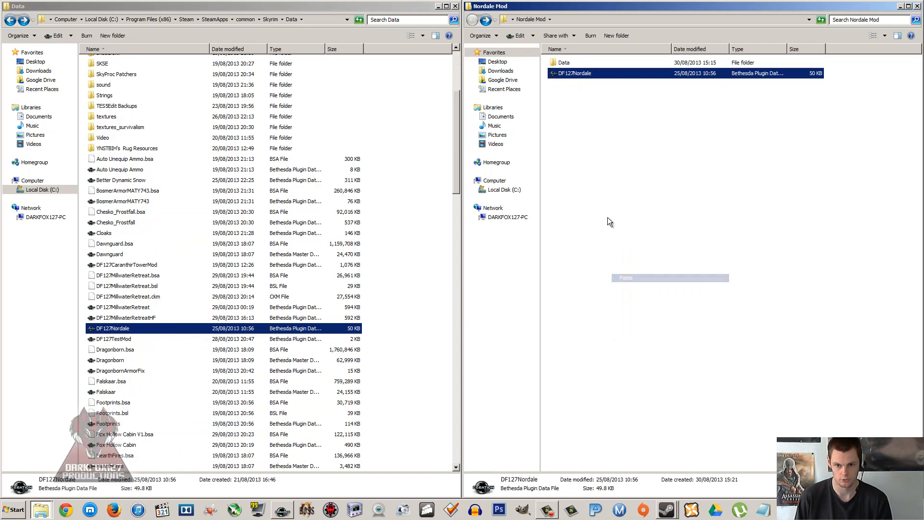
Step: Rearrange the Nordale Mod and Skyrim Data windows on the desktop, and go up from Data to the Skyrim folder
left_click(455, 7)
left_click_drag(885, 7, 662, 10)
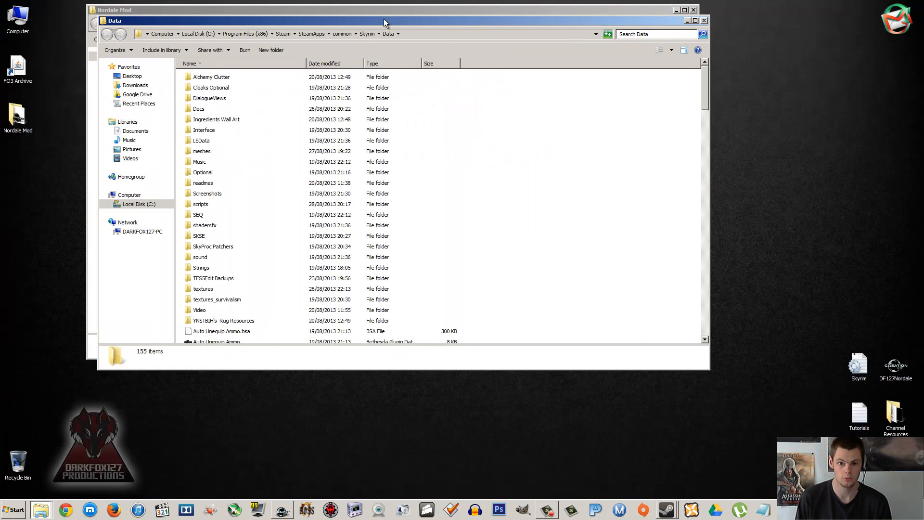
left_click_drag(385, 23, 492, 71)
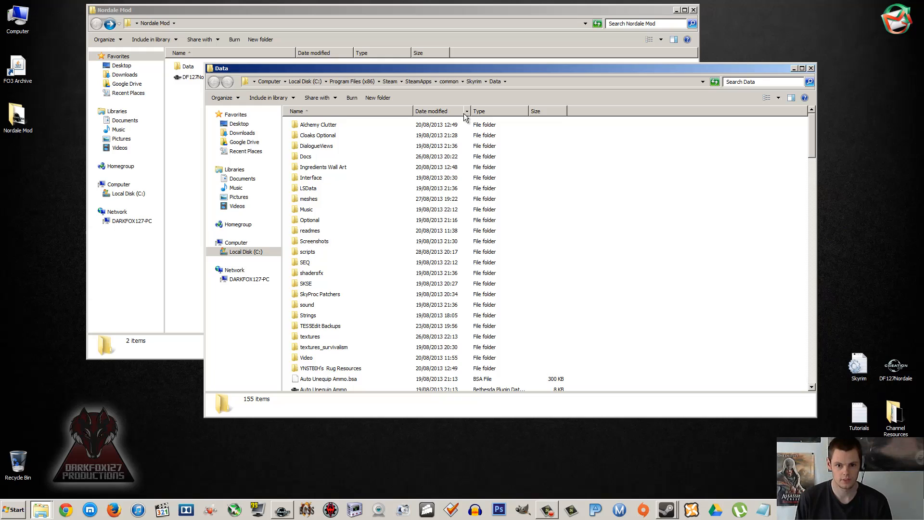
left_click(472, 82)
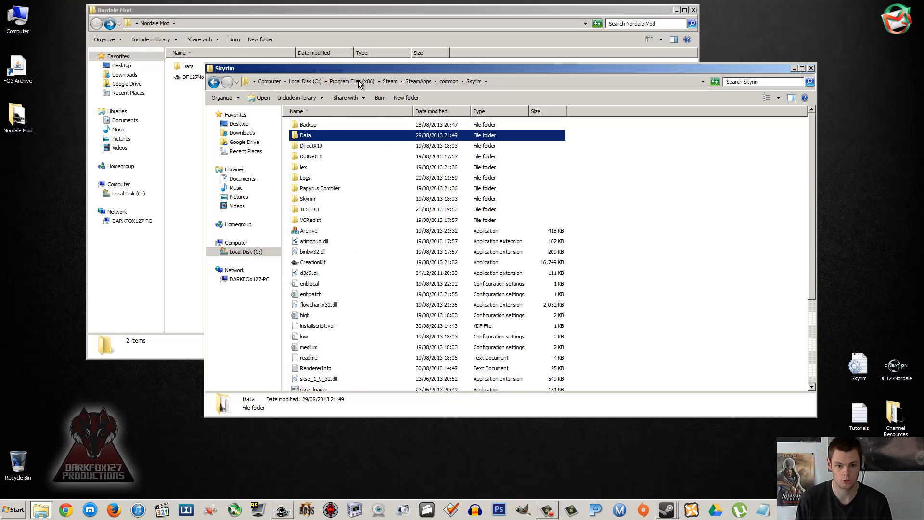
Step: Launch the Archive application from the Skyrim folder and move its window higher on the desktop
left_click(330, 243)
left_click(312, 232)
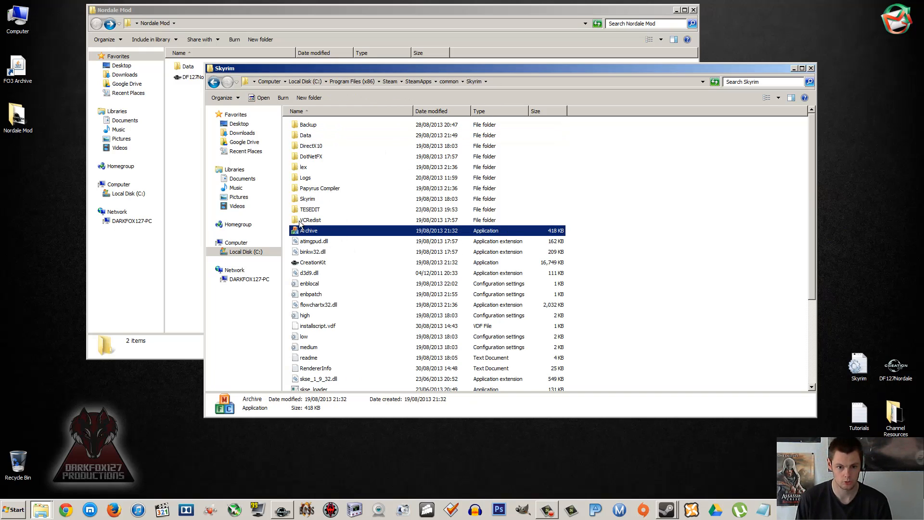
double_click(313, 231)
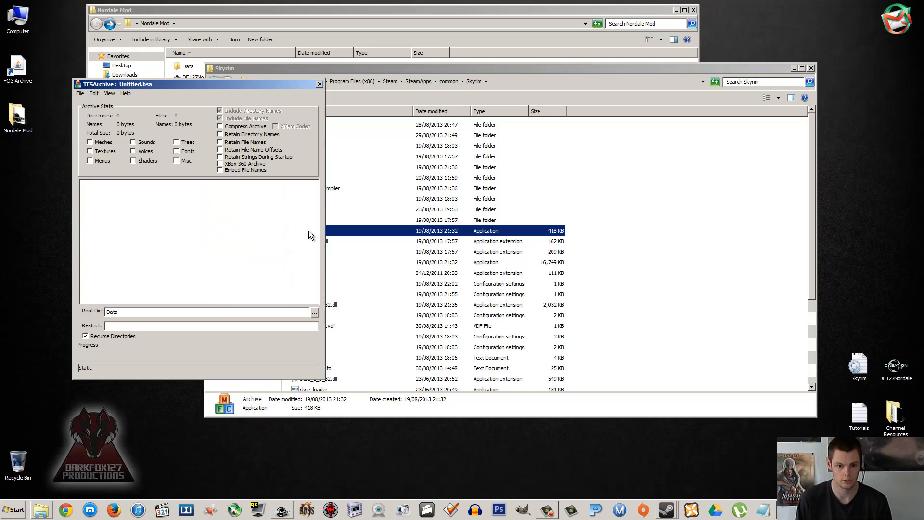
left_click_drag(203, 85, 195, 34)
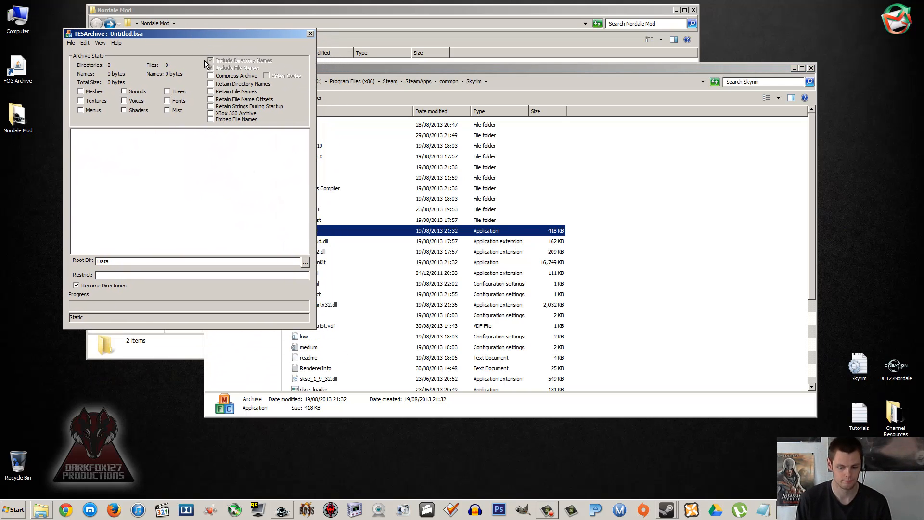
Step: Add the Nordale Mod's Data directory to the untitled archive
left_click(117, 43)
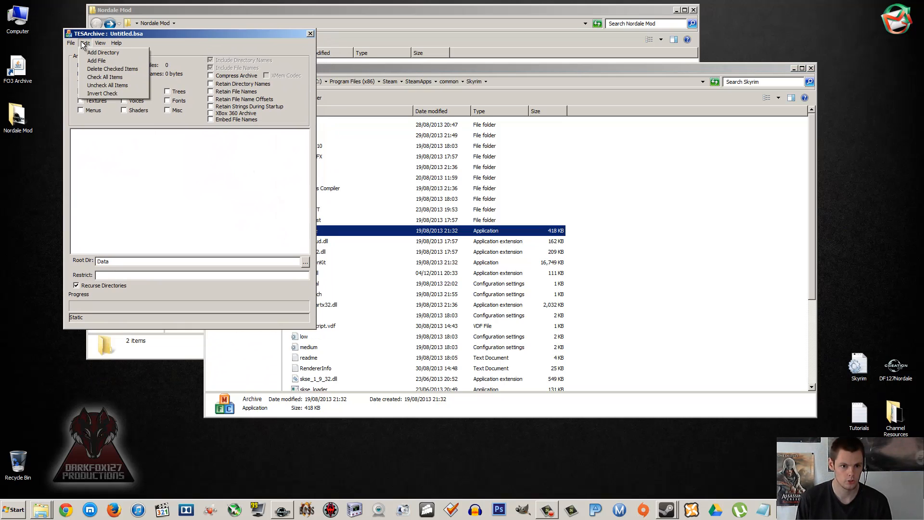
mouse_move(71, 44)
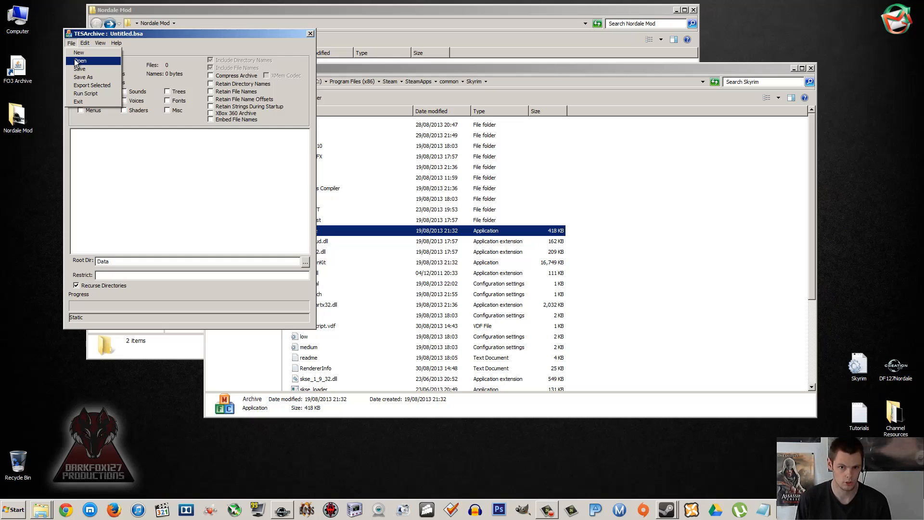
left_click(87, 54)
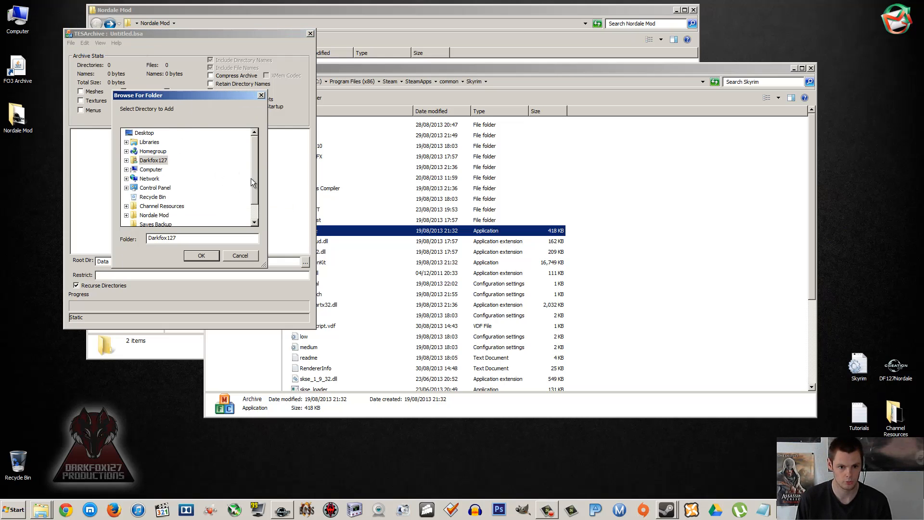
left_click_drag(253, 181, 255, 202)
left_click(127, 198)
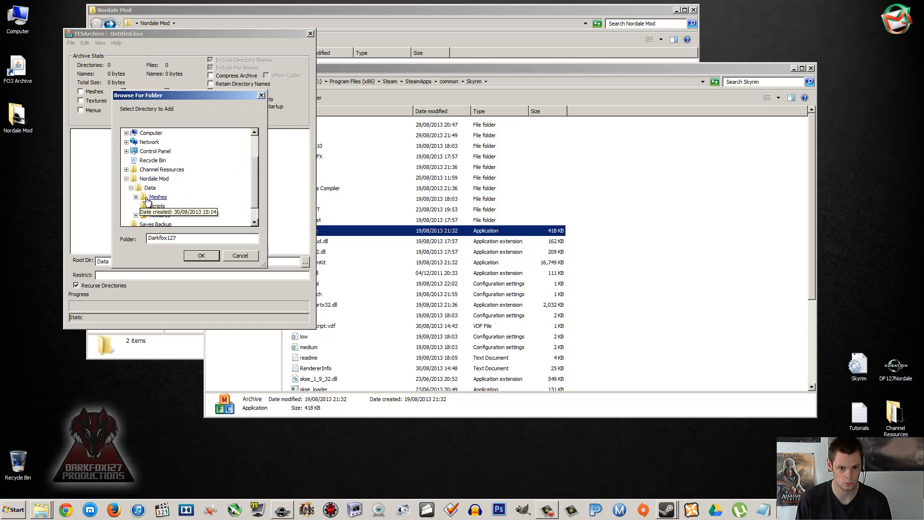
left_click(151, 188)
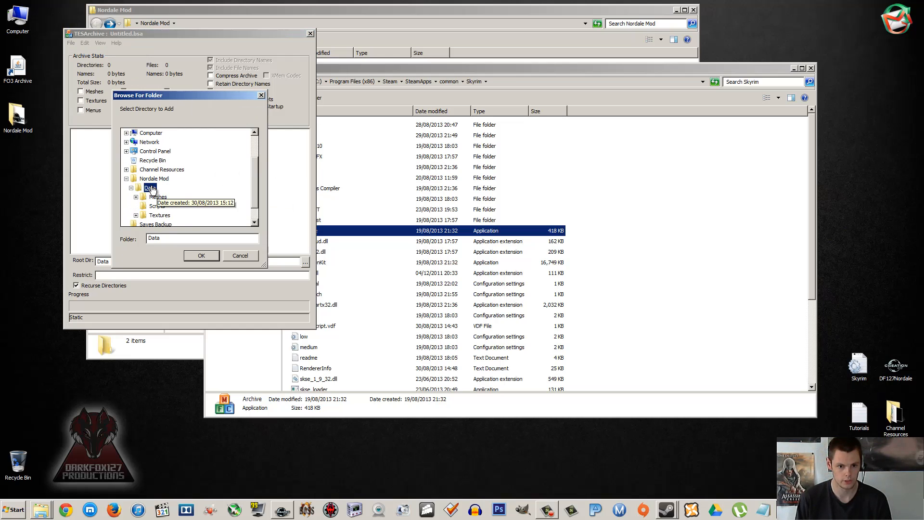
left_click(200, 258)
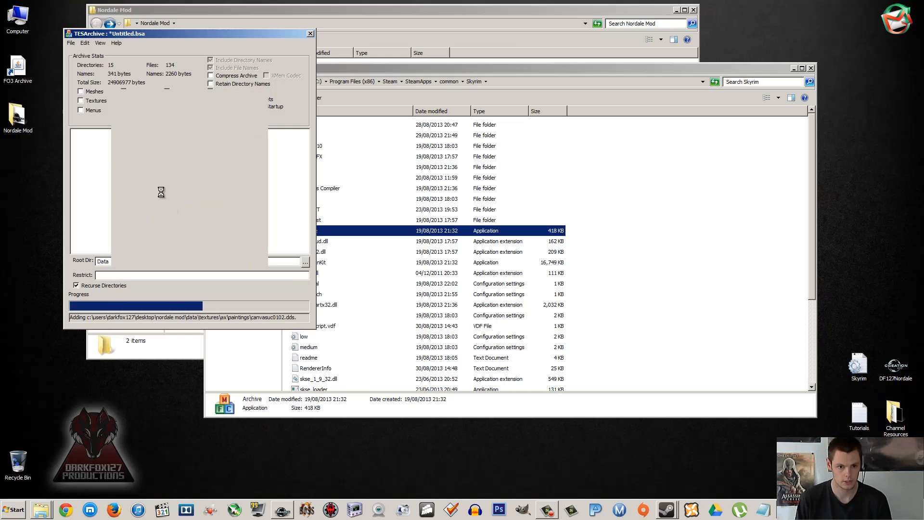
Step: Examine the meshes, scripts and textures directories added to the archive, including the NordaleMeshes, scripts and paintings contents
left_click(129, 157)
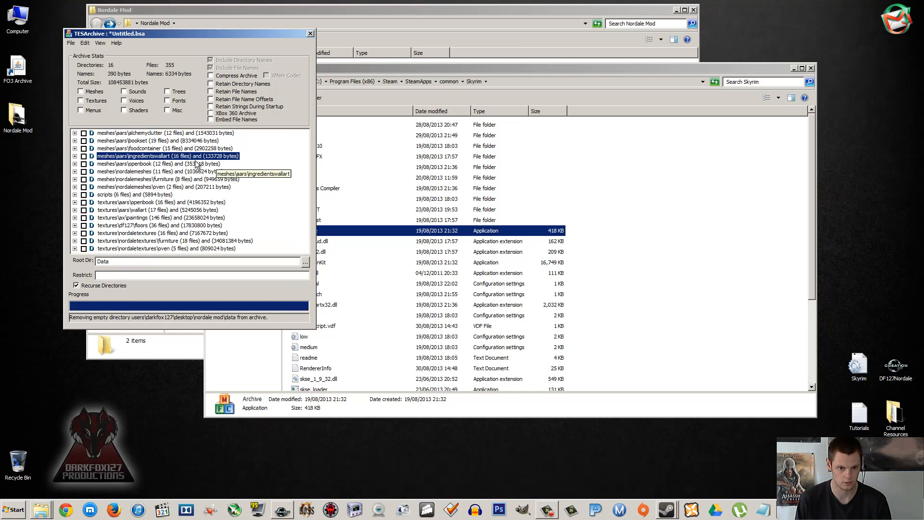
left_click(134, 172)
left_click(126, 194)
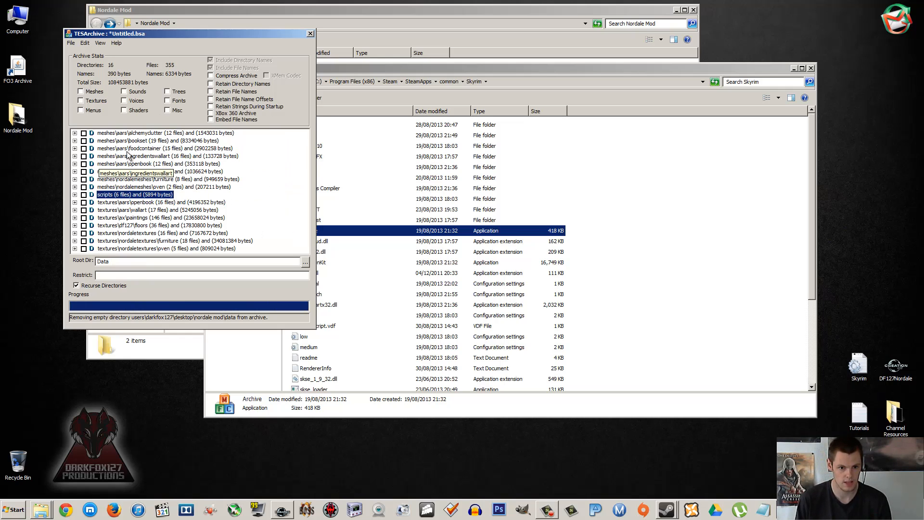
left_click(127, 150)
left_click(115, 186)
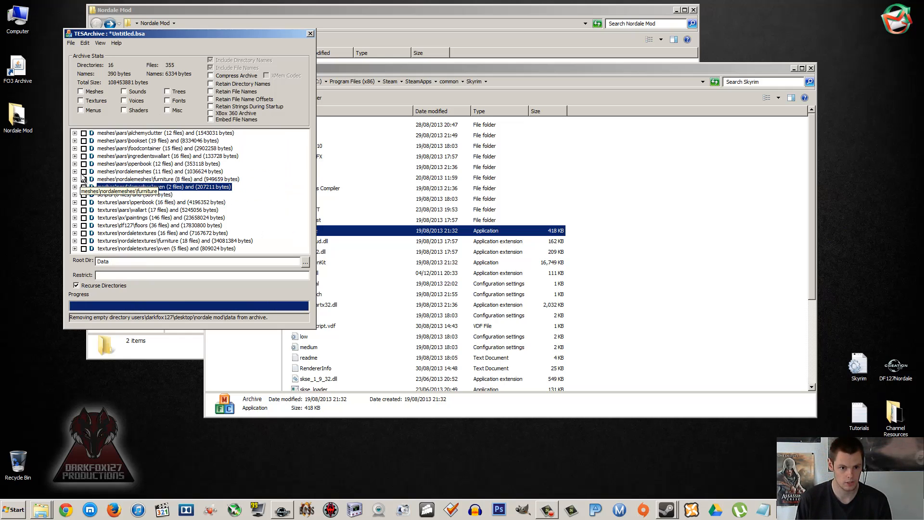
left_click(74, 171)
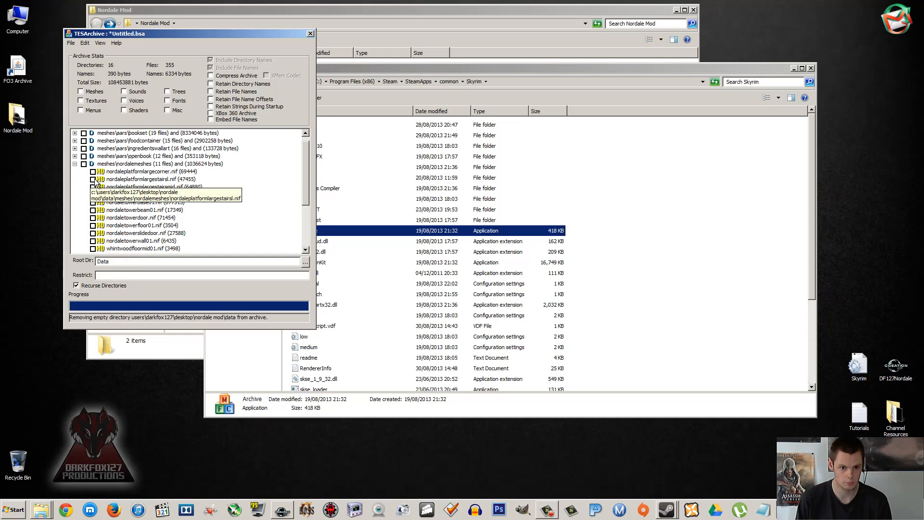
scroll(75, 156, "down", 1)
left_click(75, 141)
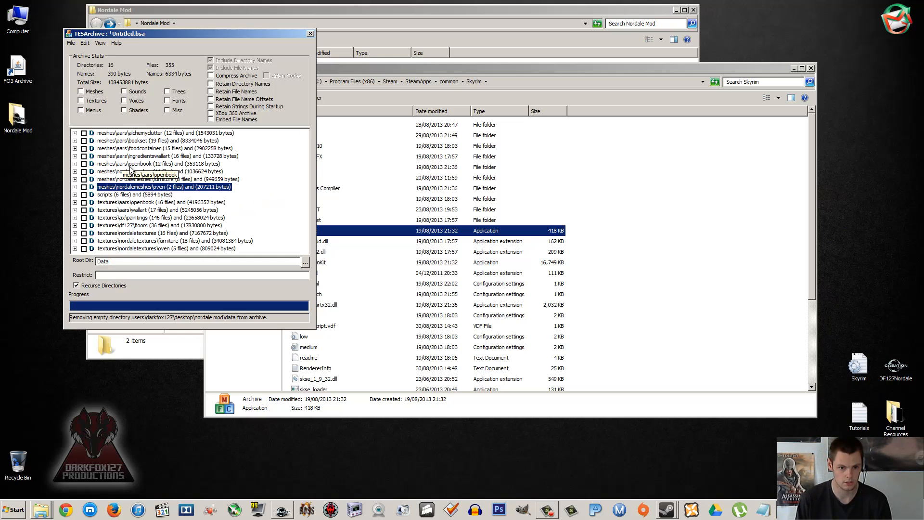
left_click(74, 194)
left_click(75, 194)
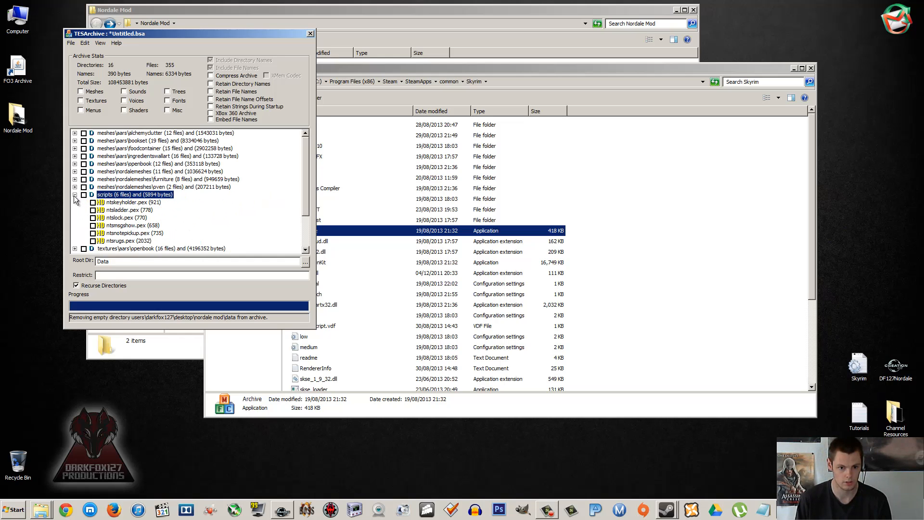
left_click(74, 195)
left_click(79, 218)
left_click(75, 217)
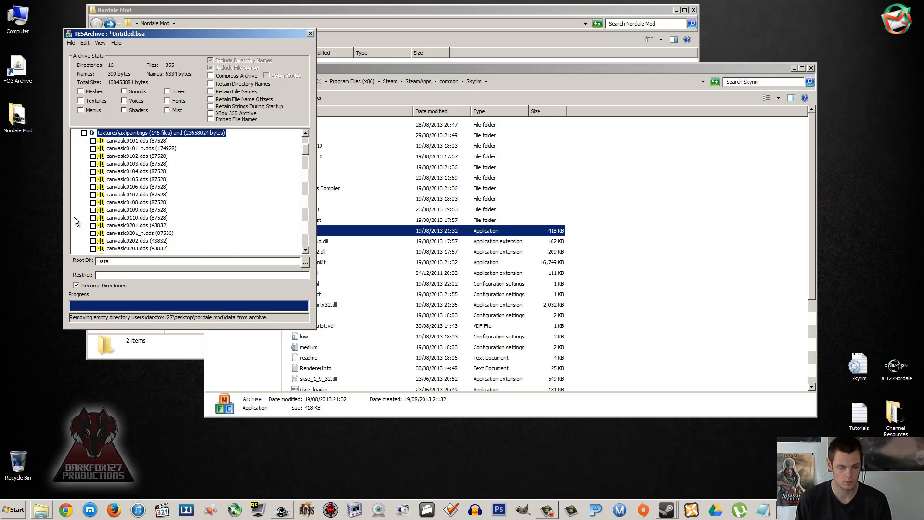
left_click(75, 133)
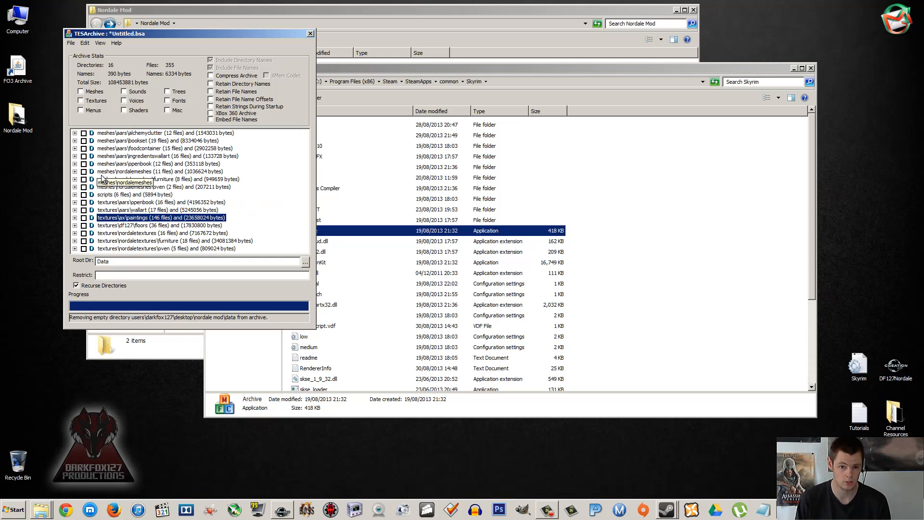
left_click(128, 173)
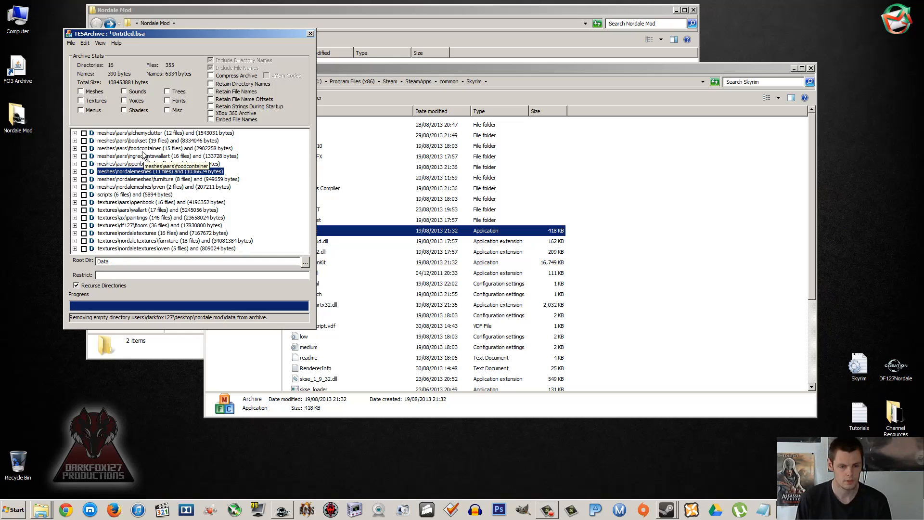
left_click(134, 133)
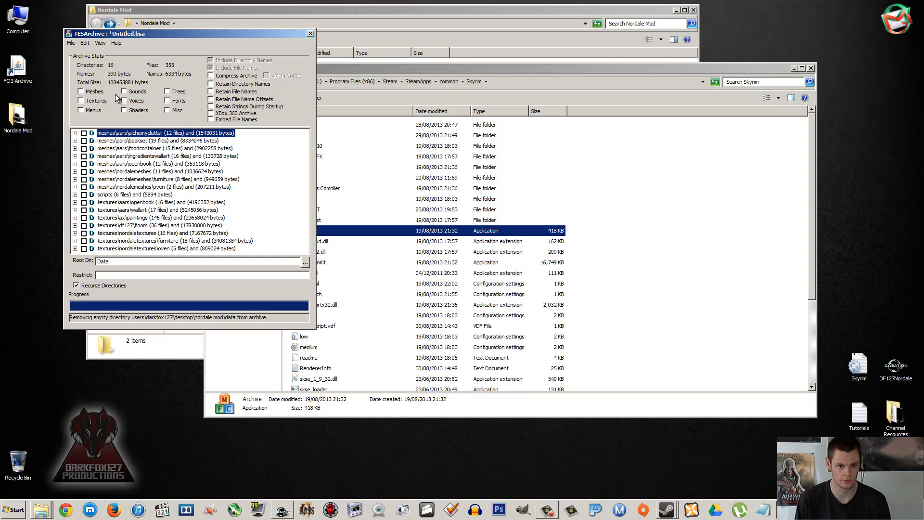
Step: Mark the archive's content types as Meshes, Textures and Misc
left_click(88, 91)
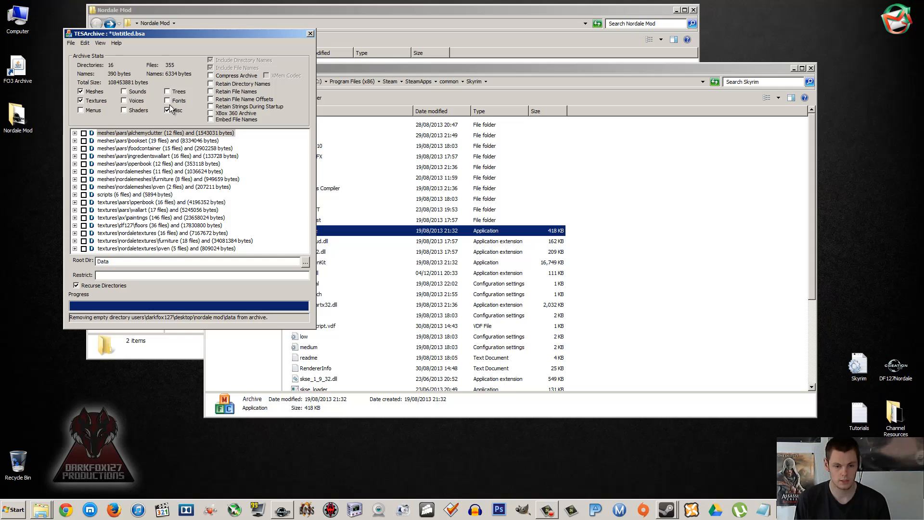
left_click(135, 100)
left_click(135, 93)
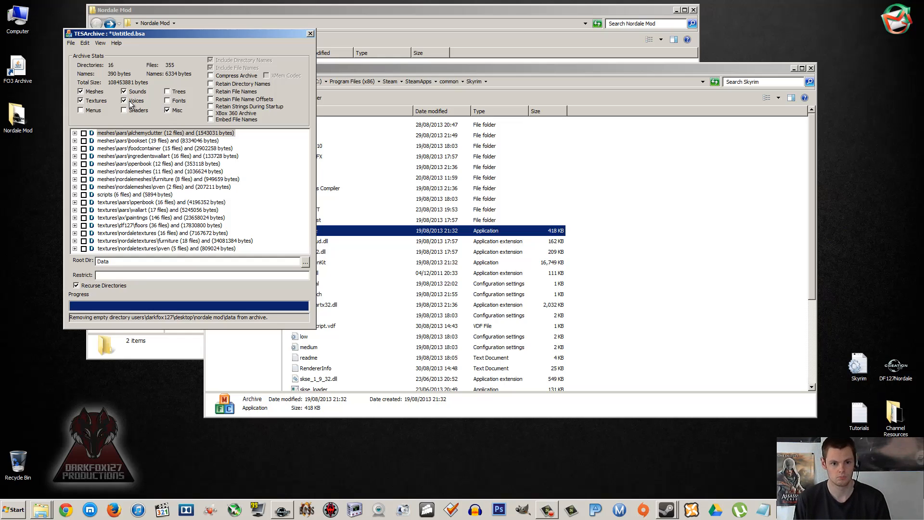
left_click(135, 91)
left_click(131, 101)
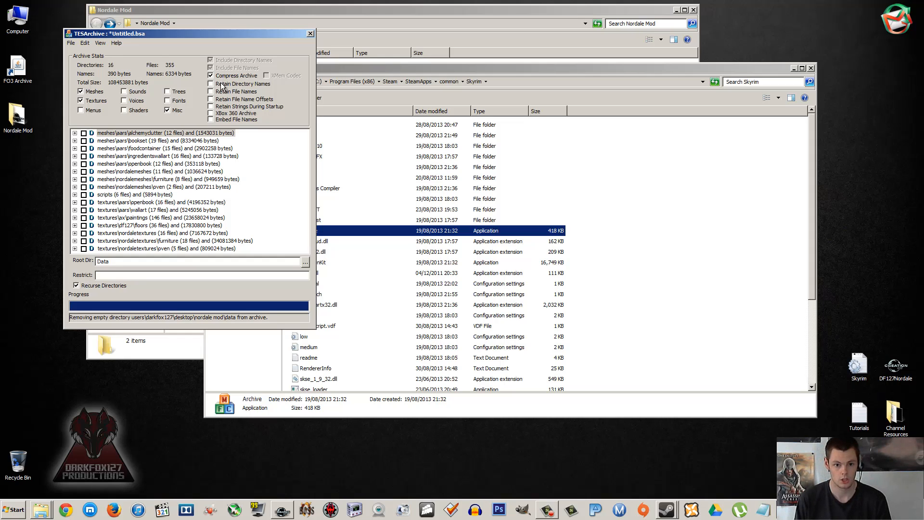
Step: Enable Compress Archive, Retain Directory Names and Retain File Names for the archive
left_click(222, 85)
left_click(222, 92)
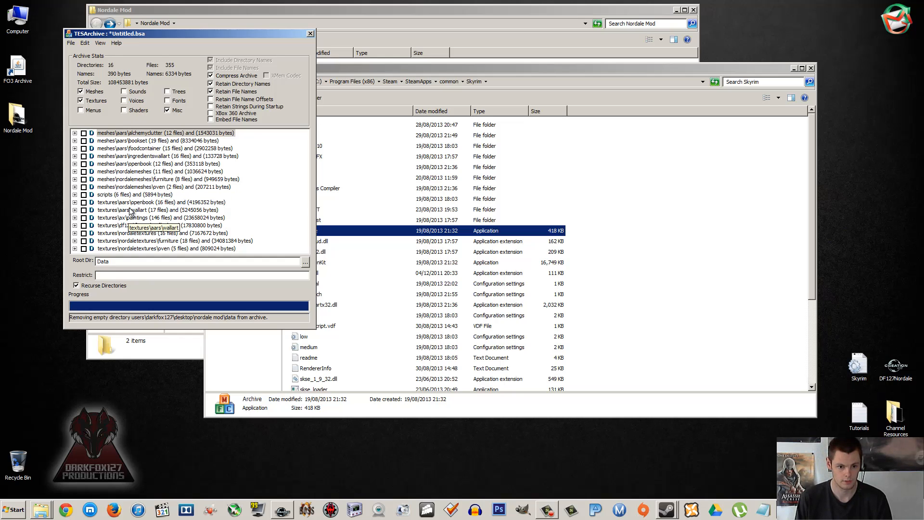
Step: Start saving the archive as a new file and choose the Data folder inside Nordale Mod as its destination
left_click(68, 39)
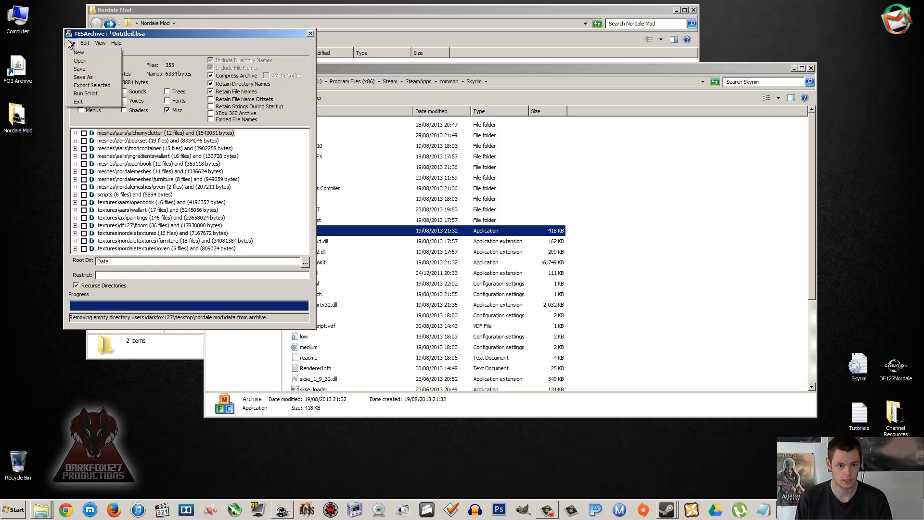
left_click(82, 82)
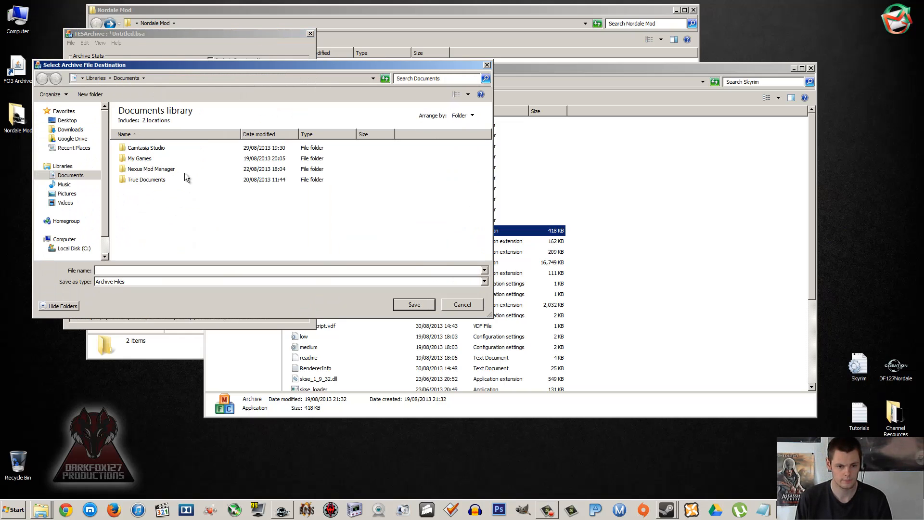
left_click(67, 120)
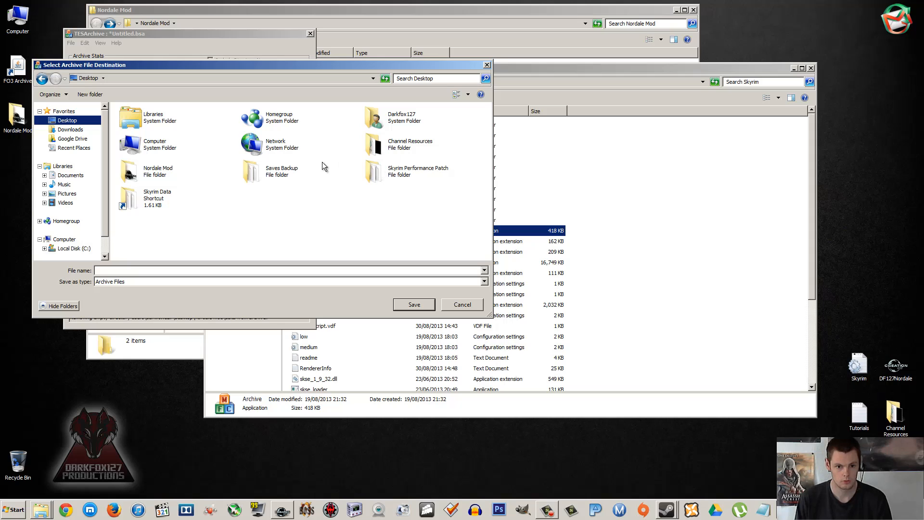
double_click(174, 176)
double_click(138, 122)
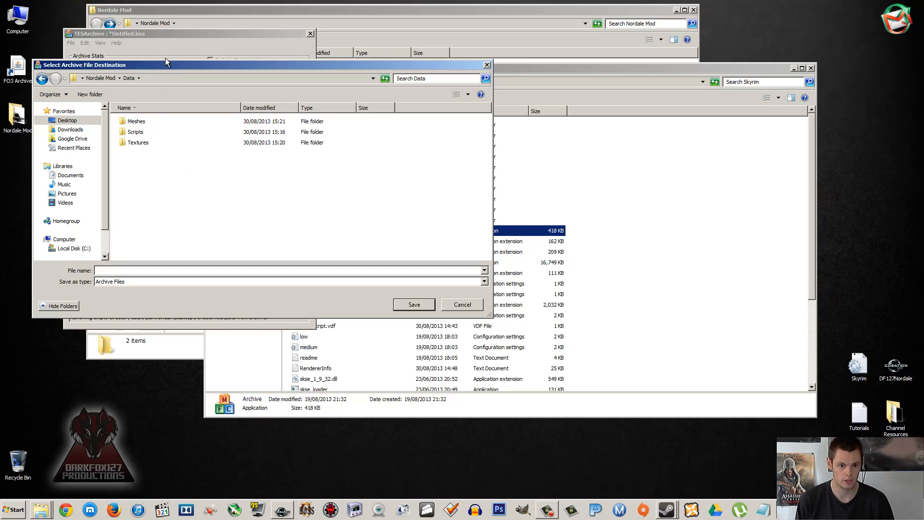
Step: Arrange the Nordale Mod folder window beside the save dialog and select the DF127Nordale plugin as the naming reference
left_click_drag(162, 66, 217, 116)
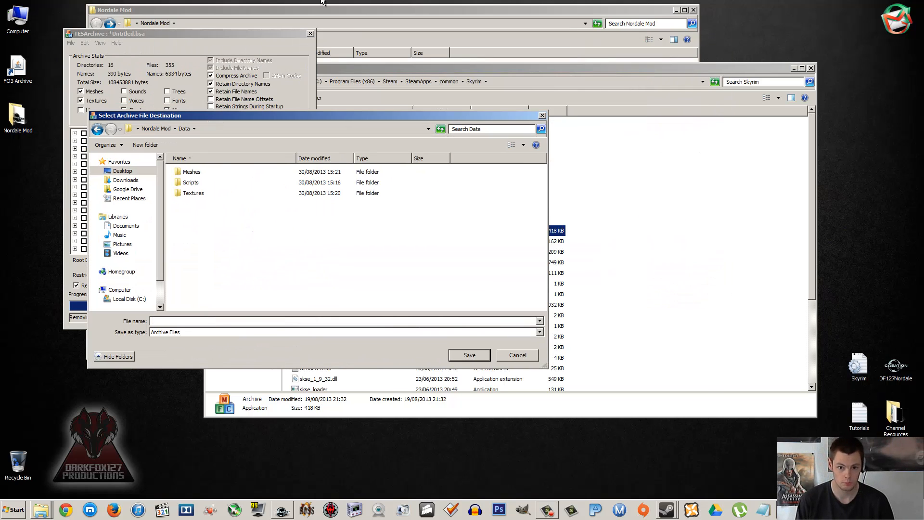
left_click(356, 12)
left_click_drag(373, 9, 923, 75)
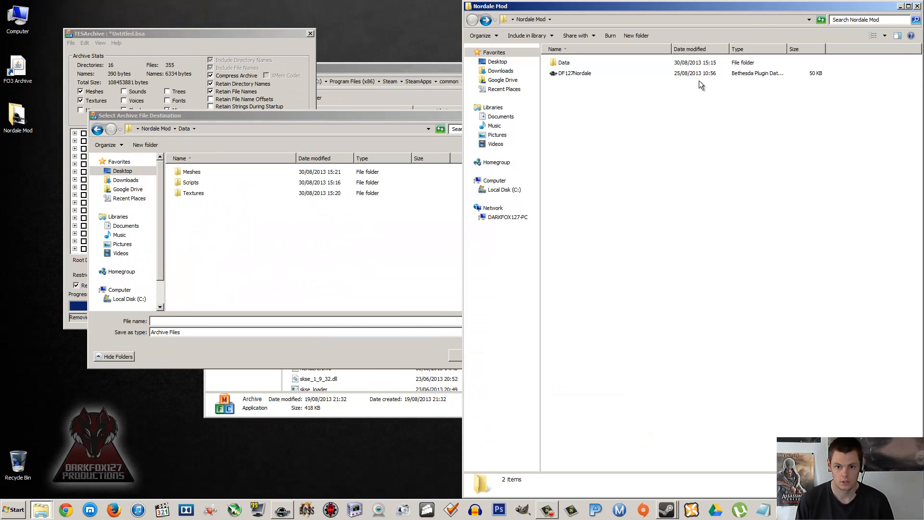
left_click(573, 74)
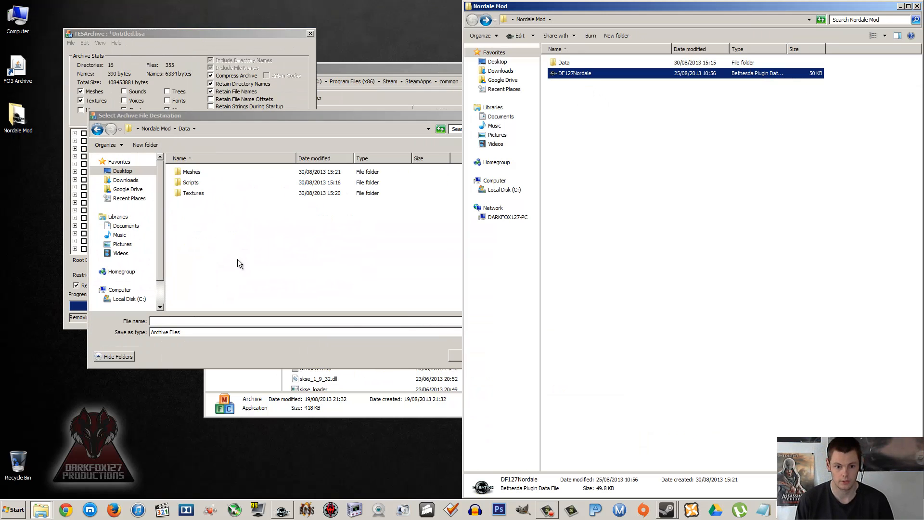
Step: Enter DF127Nordale as the archive's file name, matching the plugin
left_click(169, 321)
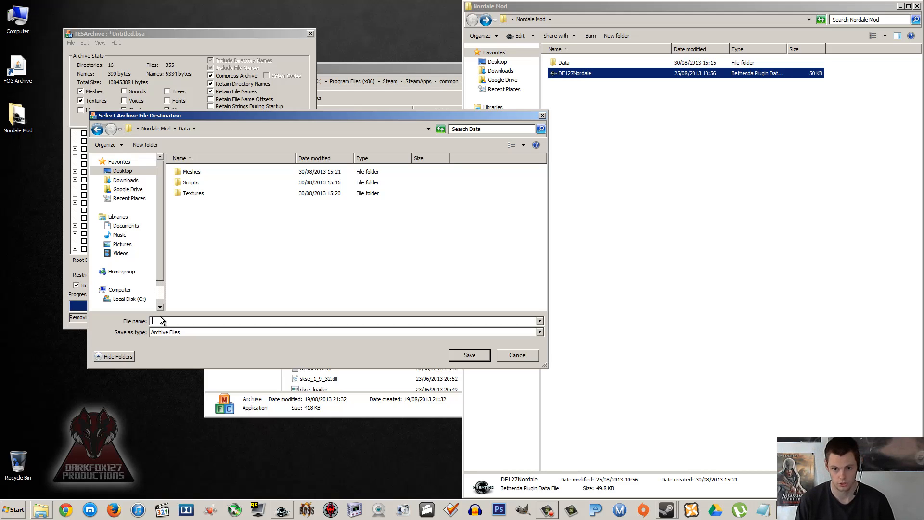
type("DF")
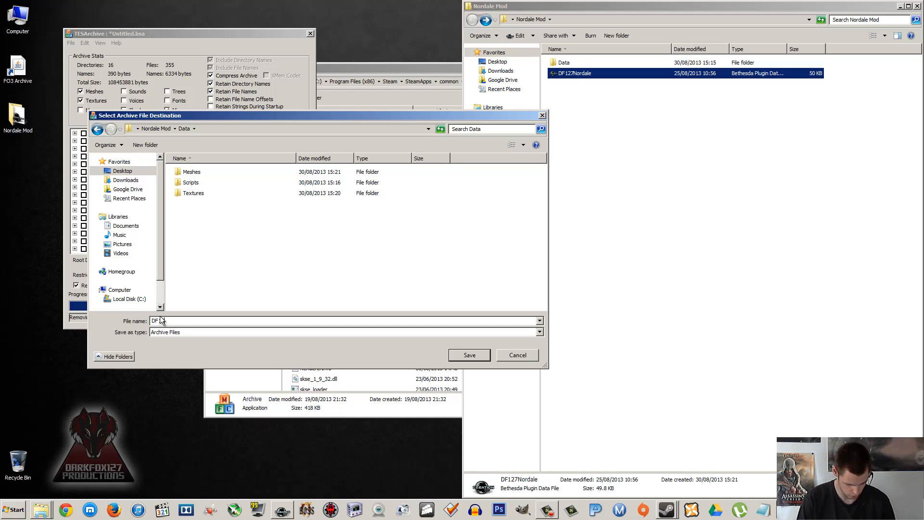
type("127Nordale")
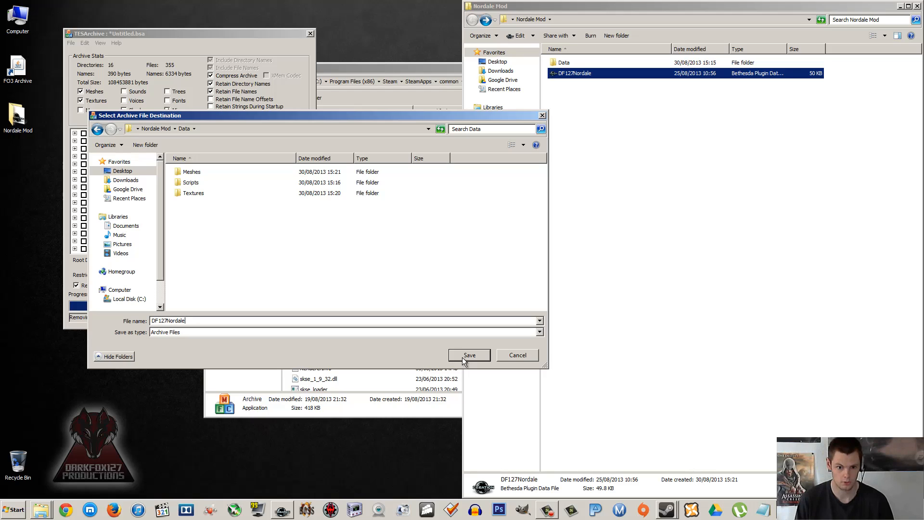
type(".bsa")
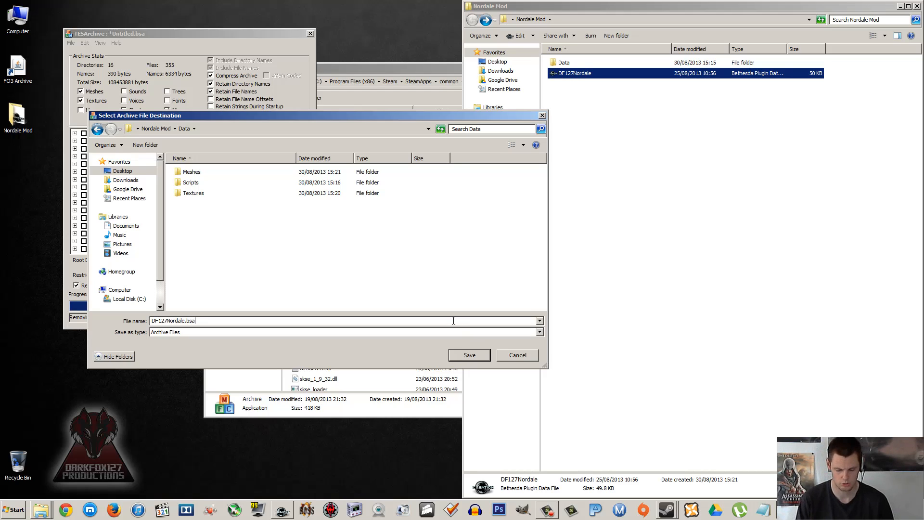
key("BackSpace")
key("BackSpace")
key("BackSpace")
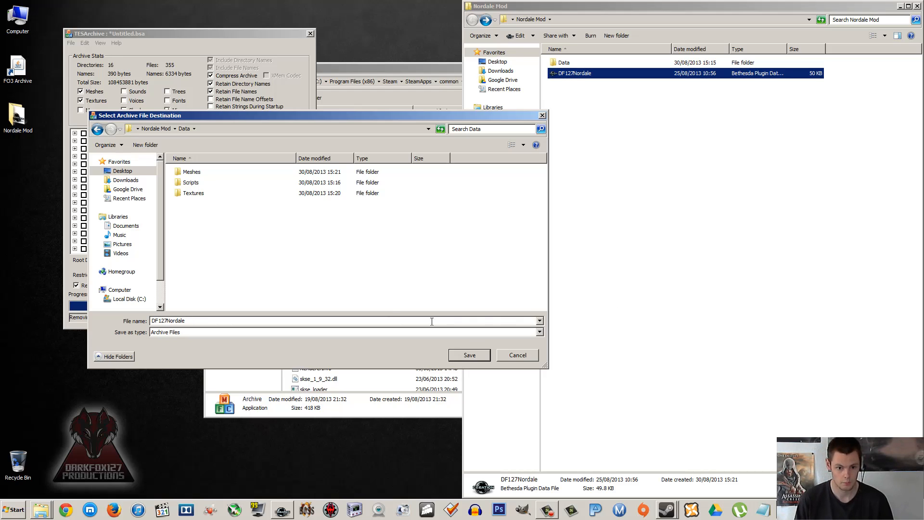
Step: Save the archive in Nordale Mod's Data folder under the name DF127Nordale
left_click_drag(204, 322, 140, 320)
left_click(198, 319)
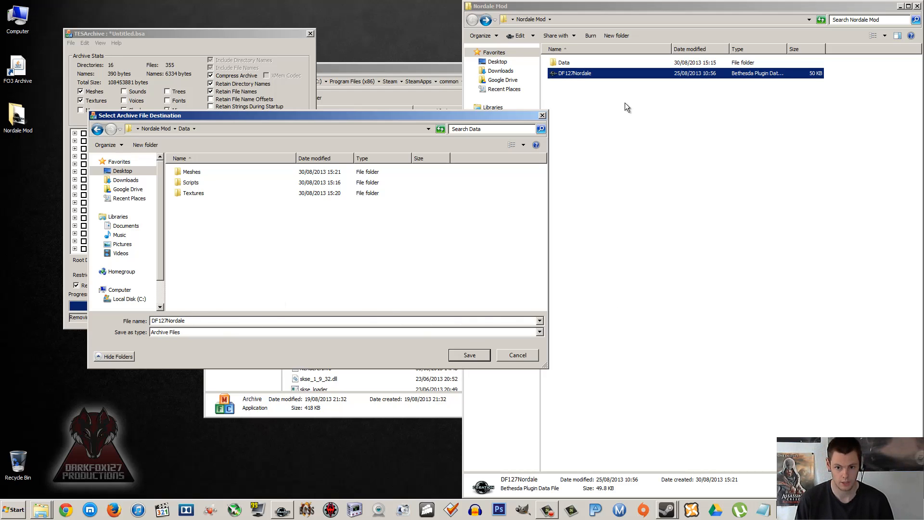
left_click(457, 355)
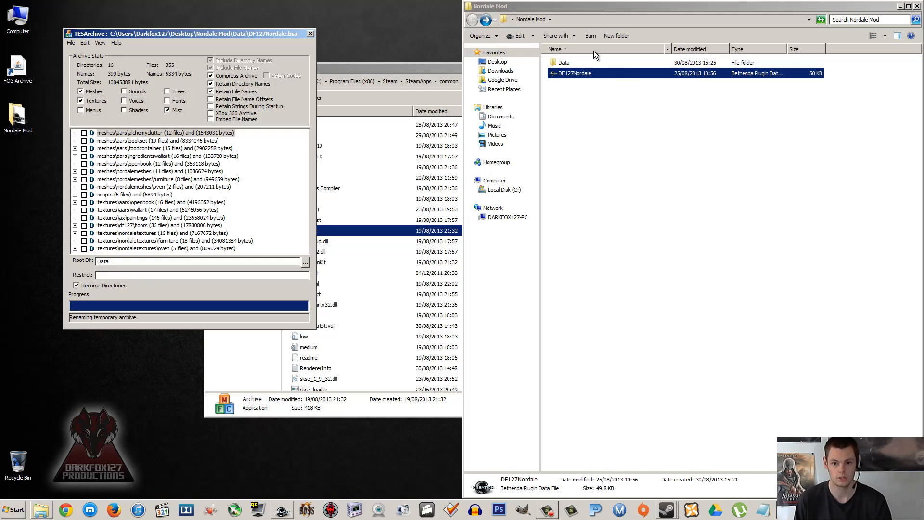
Step: Open the Data folder inside Nordale Mod and examine the generated DF127Nordale.bsa and DF127Nordale.bsl files
double_click(563, 62)
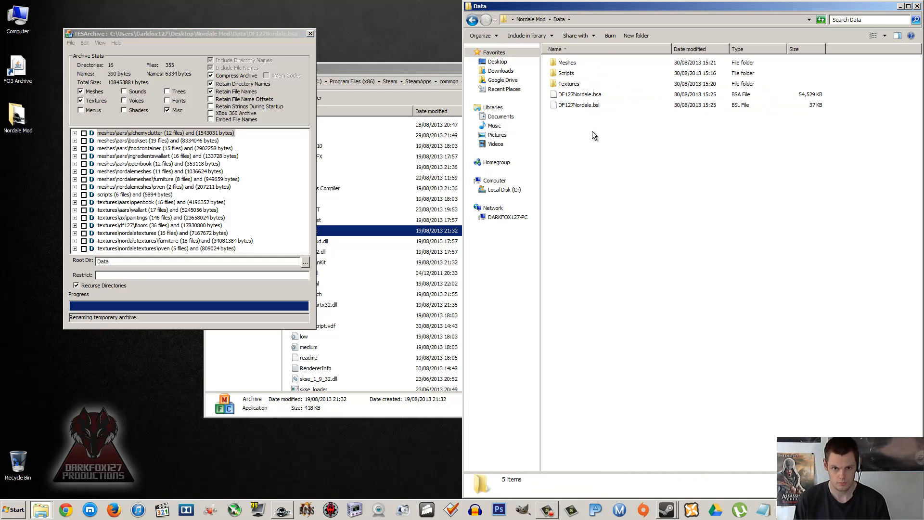
left_click(587, 107)
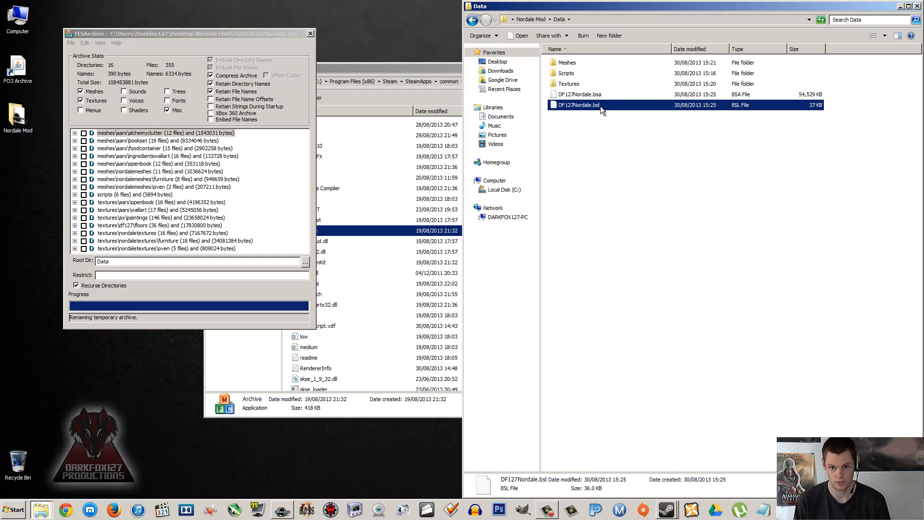
left_click(596, 114)
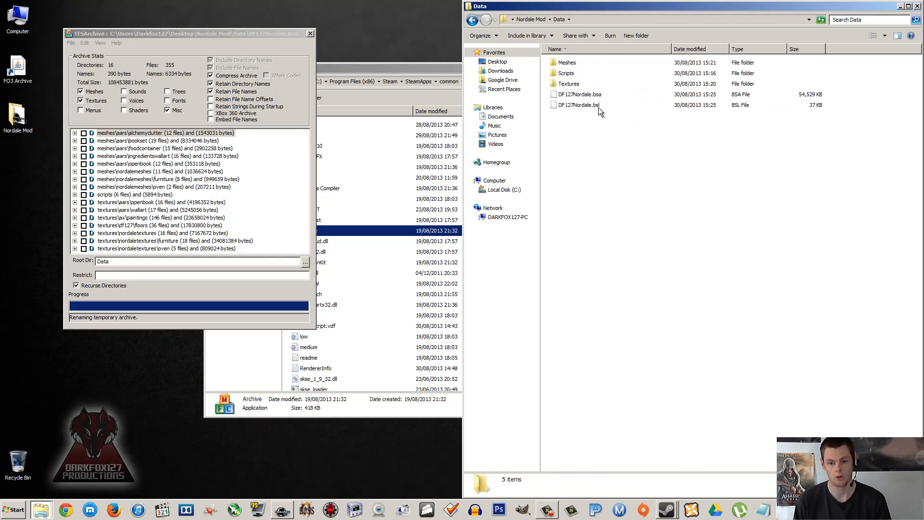
left_click(591, 106)
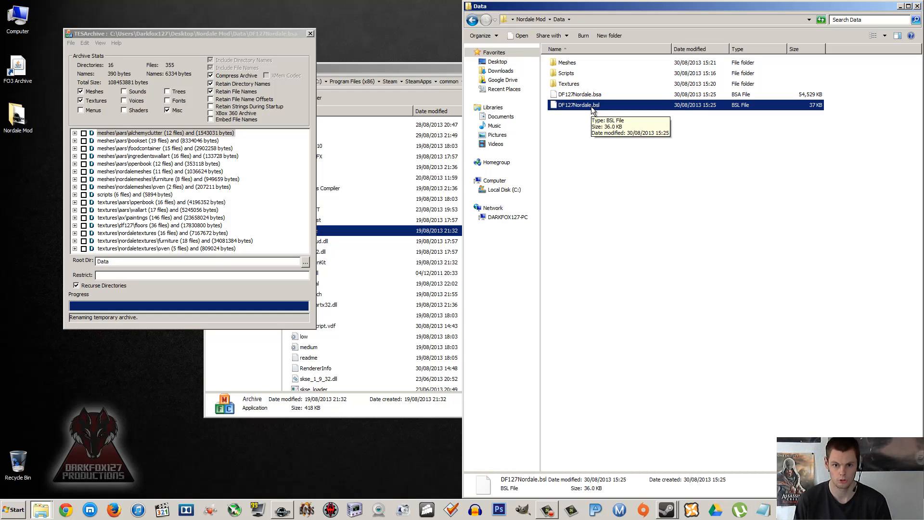
left_click(590, 118)
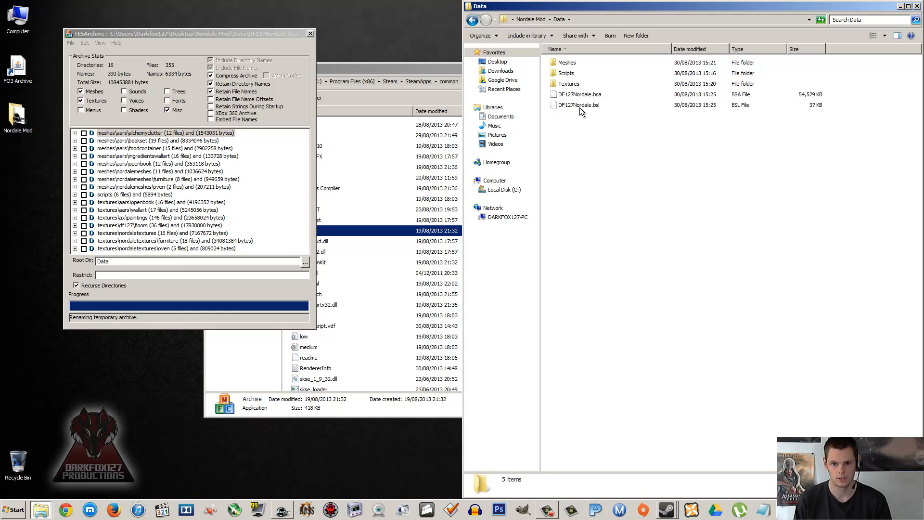
left_click(579, 107)
left_click(579, 96)
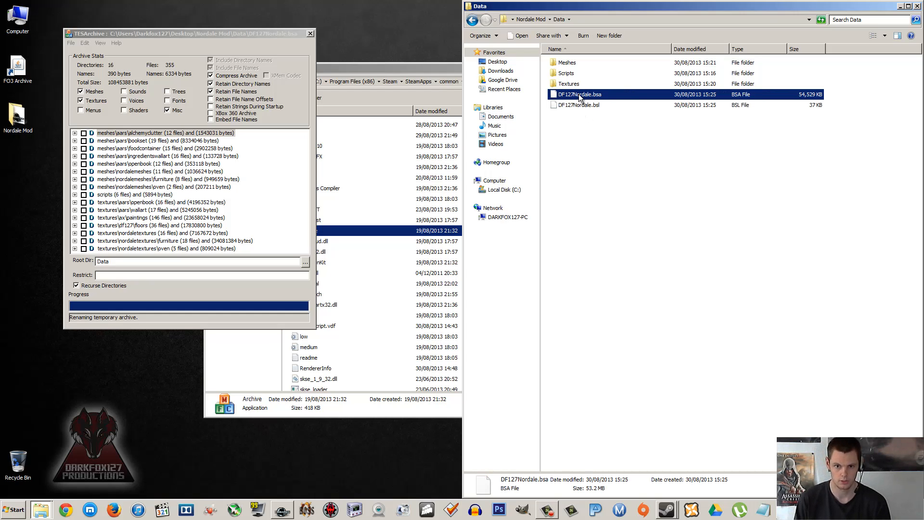
left_click(574, 85)
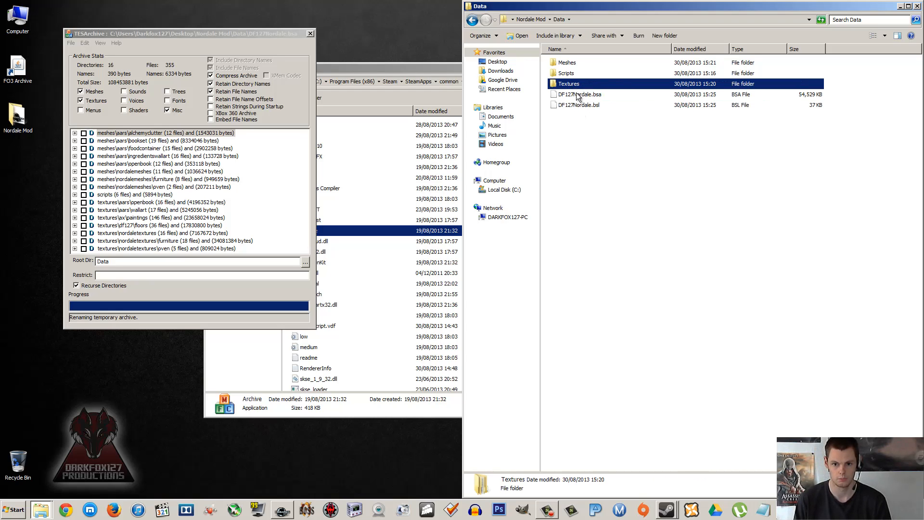
left_click(572, 98)
left_click(569, 106)
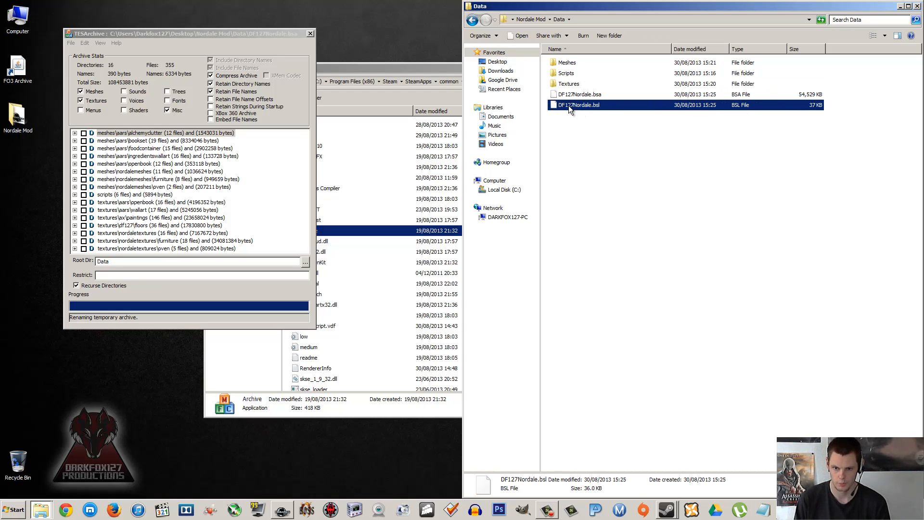
left_click(572, 120)
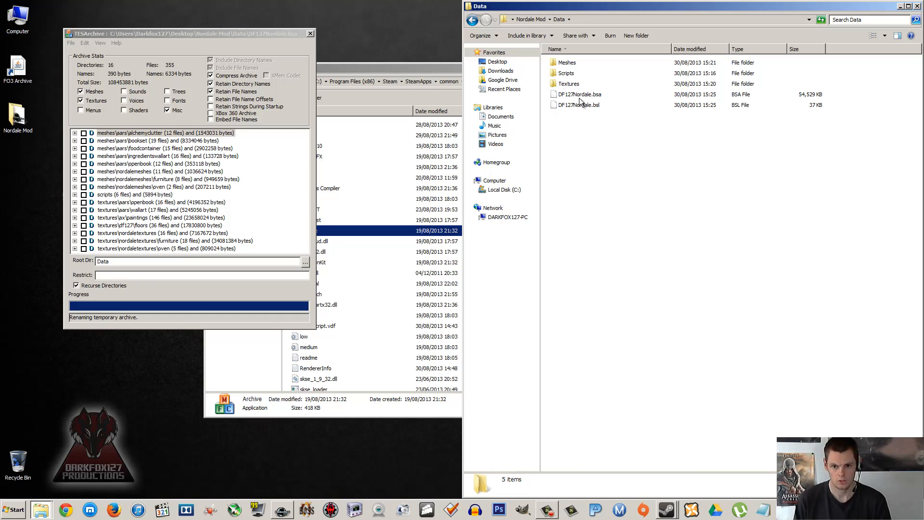
Step: Copy both DF127Nordale.bsa and DF127Nordale.bsl from the Nordale Mod Data folder
left_click(586, 96)
left_click(588, 105)
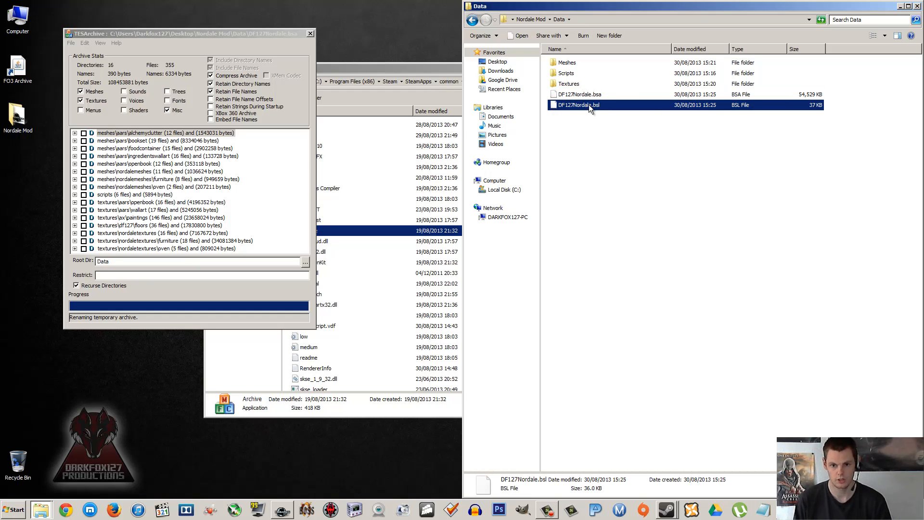
left_click(589, 94, "ctrl")
right_click(589, 94)
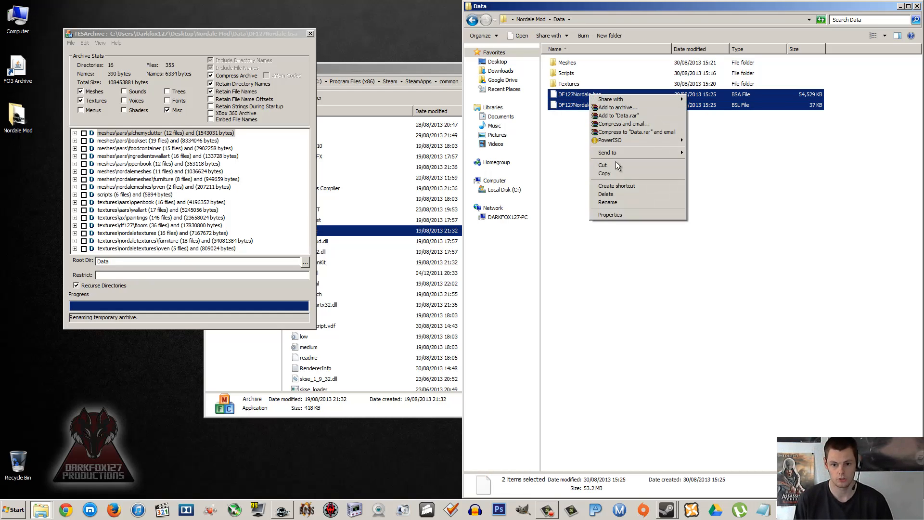
left_click(616, 172)
left_click(580, 171)
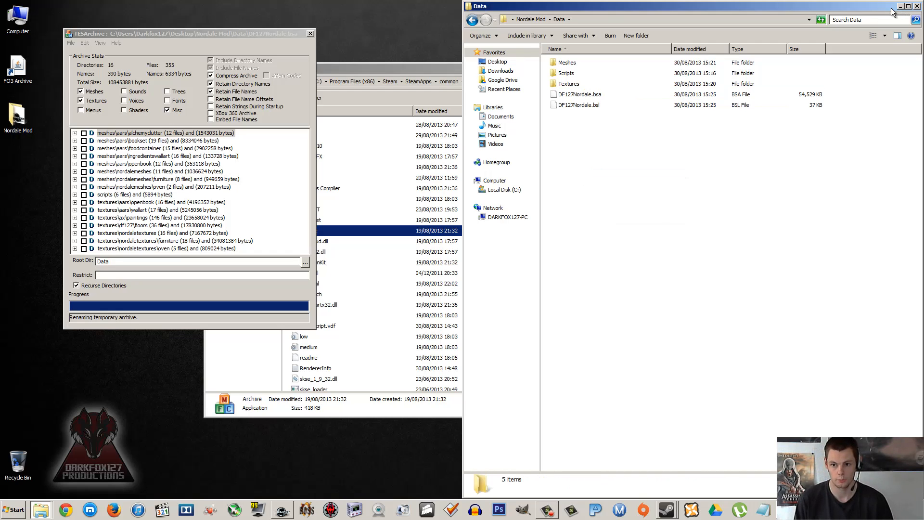
Step: Close the Nordale Mod window, paste the two archive files into Skyrim's Data folder and refresh its listing
left_click(916, 6)
left_click(631, 206)
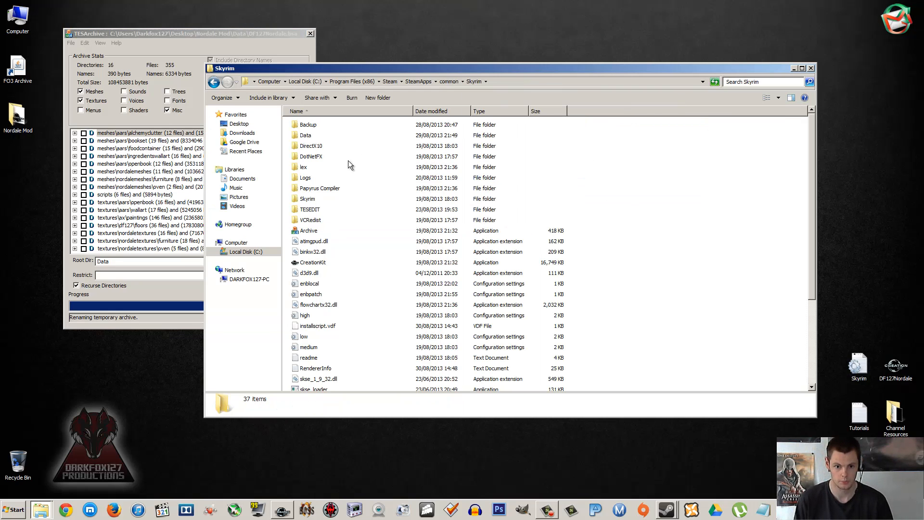
double_click(304, 137)
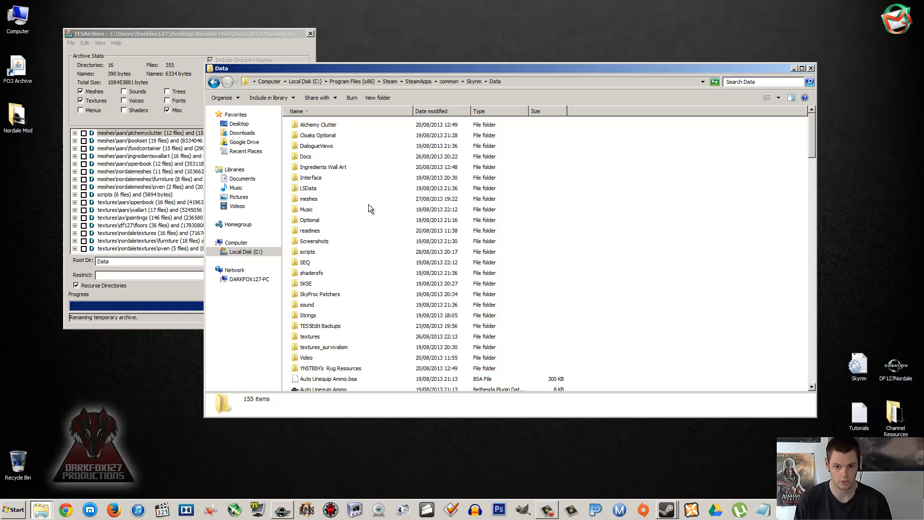
right_click(640, 246)
left_click(666, 289)
right_click(663, 264)
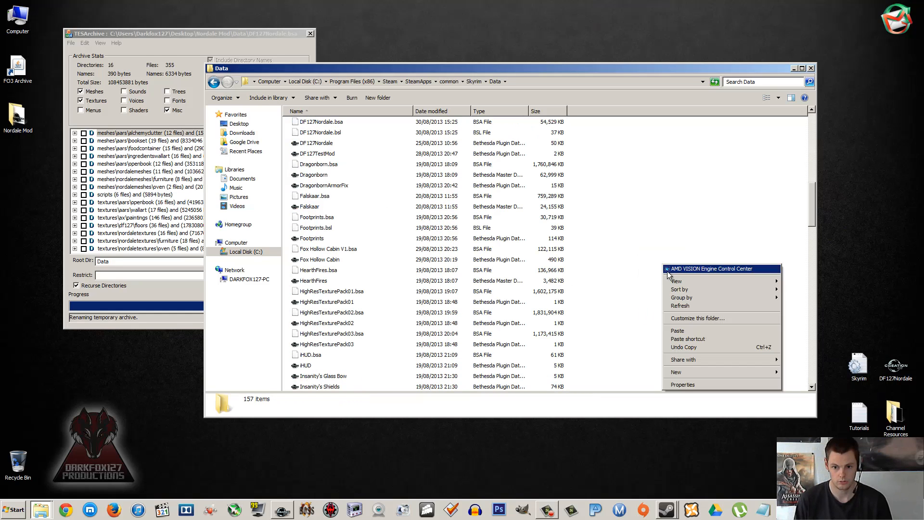
left_click(694, 306)
Step: Check that the DF127Nordale archive files sit beside the matching DF127Nordale plugin in Skyrim's Data folder
scroll(413, 240, "down", 10)
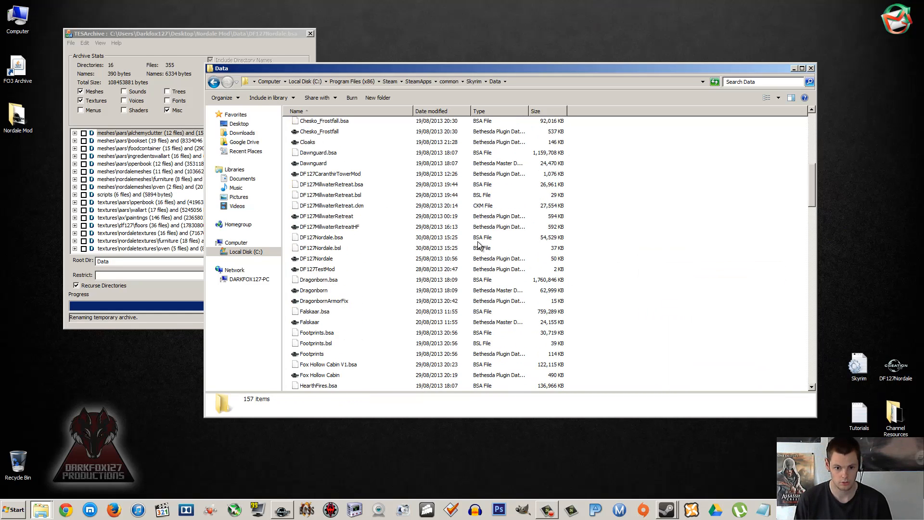
left_click(319, 207)
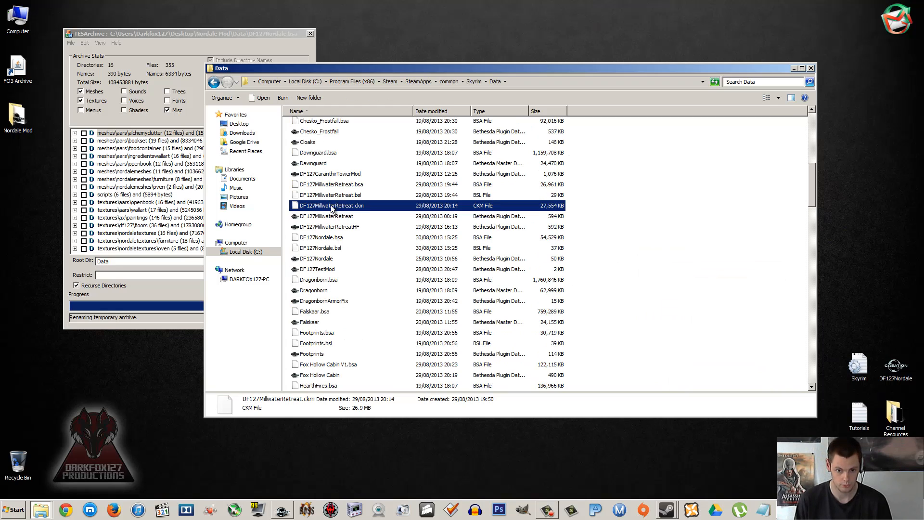
left_click(331, 238)
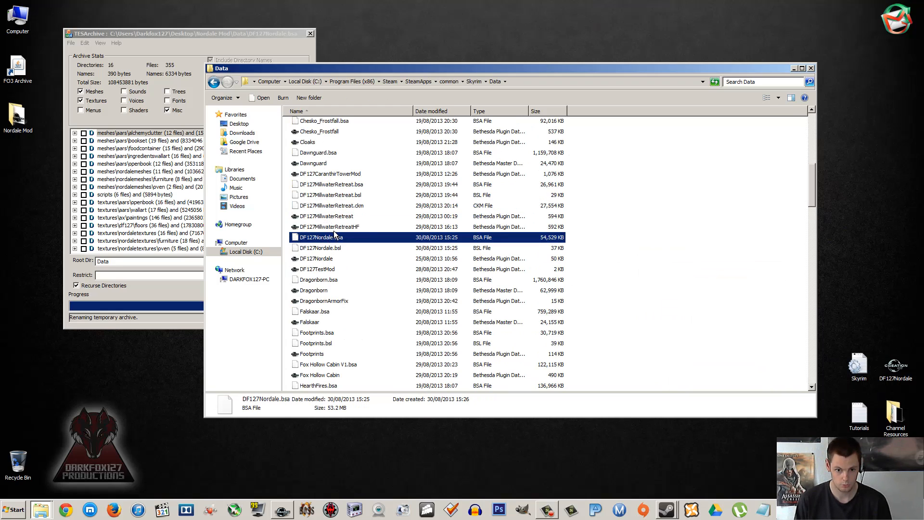
left_click(324, 260)
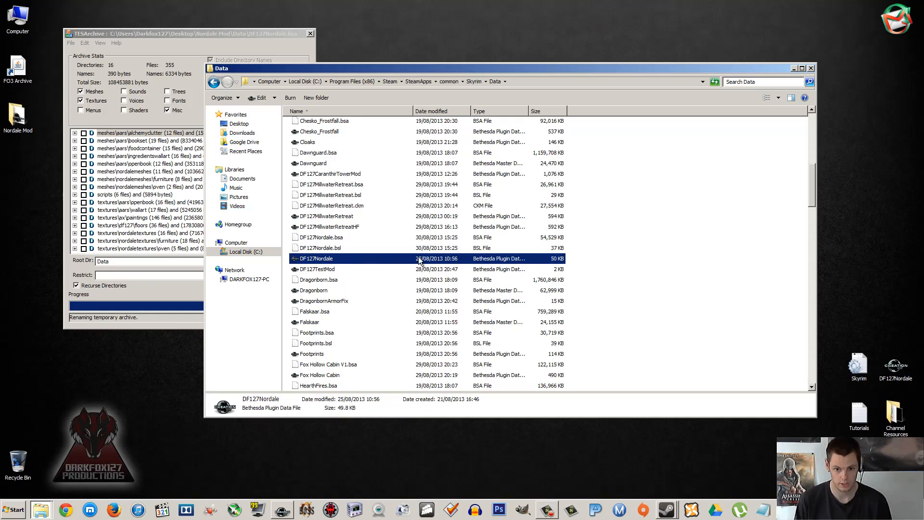
left_click(776, 235)
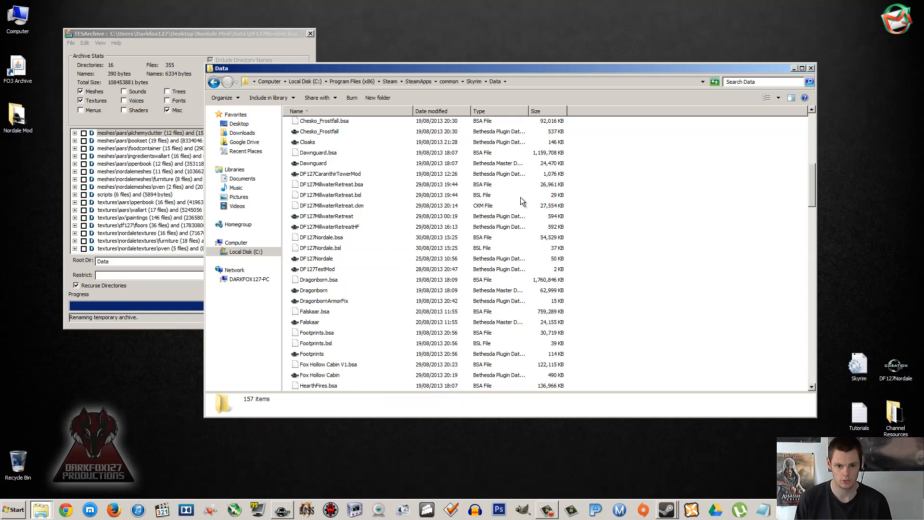
Step: Close the archive tool and Skyrim's Data folder window, and refresh the desktop
left_click(223, 48)
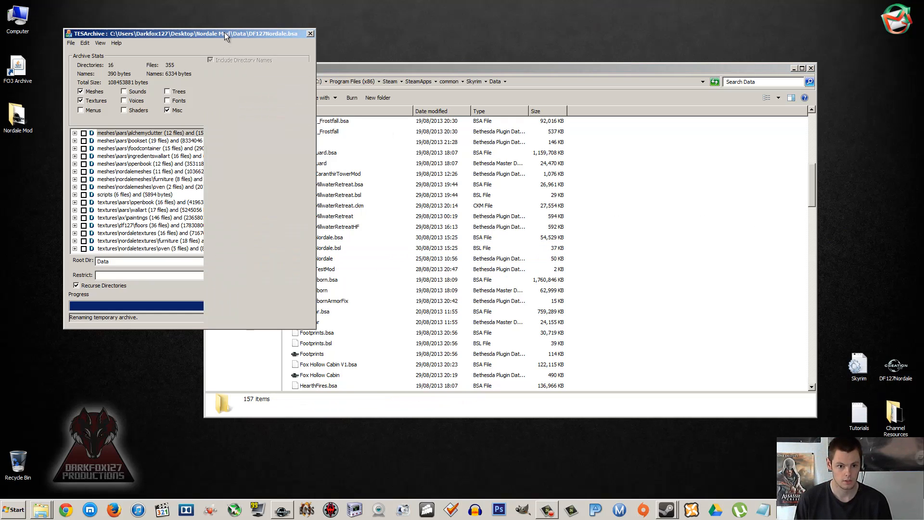
left_click(309, 33)
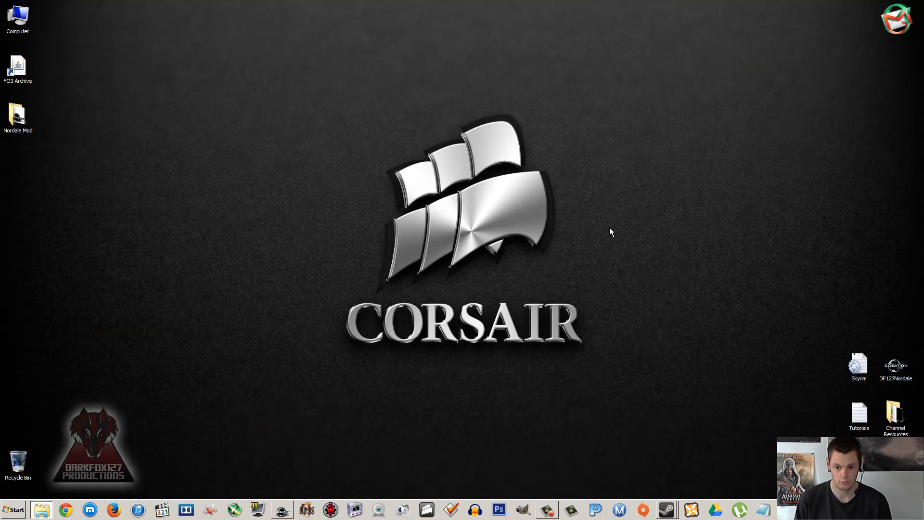
left_click(810, 67)
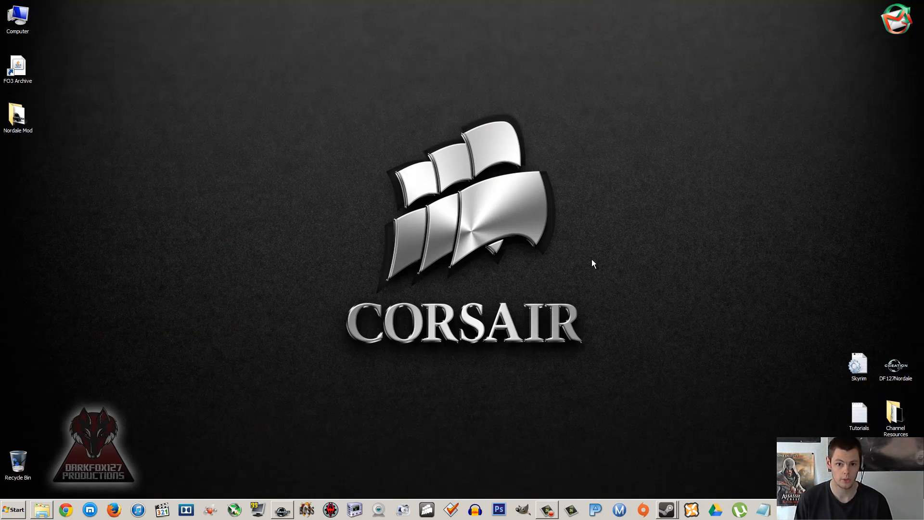
right_click(592, 257)
left_click(613, 291)
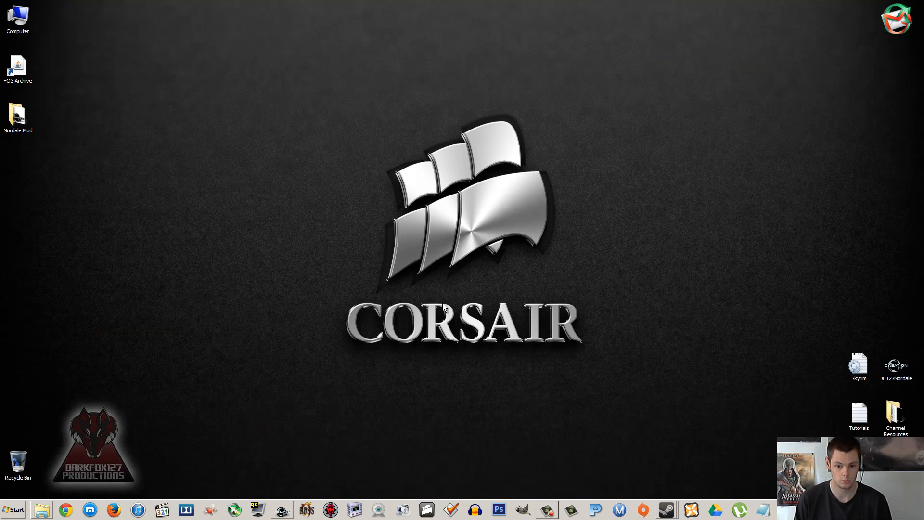
Step: Switch to the Creation Kit and open its list of plugin and master files
left_click(282, 509)
left_click(9, 26)
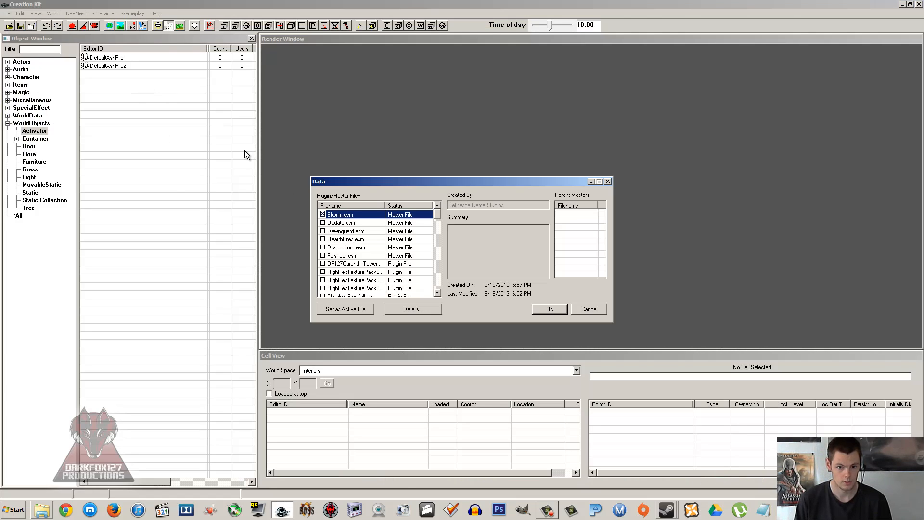
Step: Compare the parent masters of Skyrim.esm, Update.esm, Dawnguard.esm, HearthFires.esm and Dragonborn.esm in the data file list
left_click(347, 224)
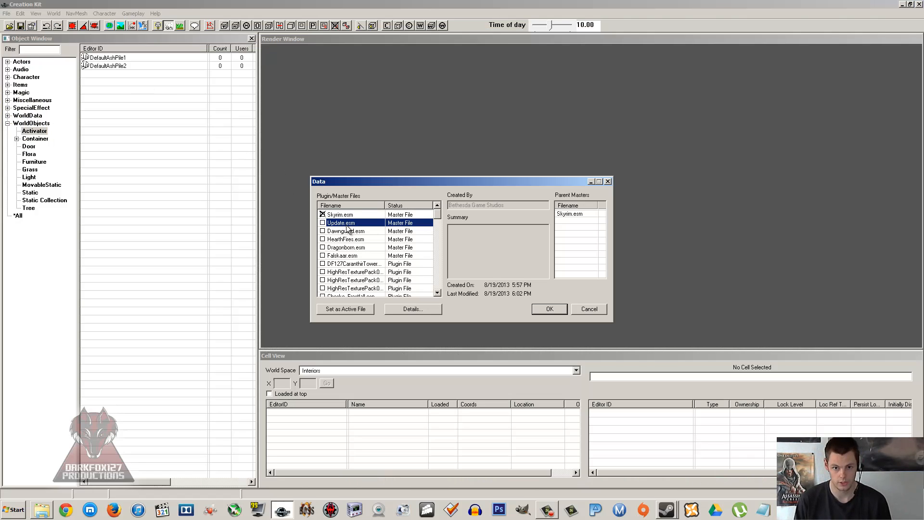
left_click(343, 247)
left_click(347, 232)
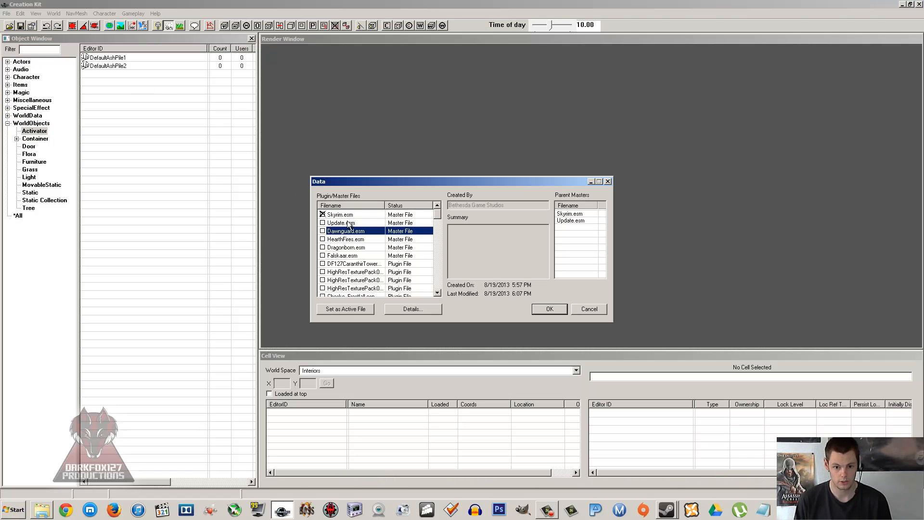
left_click(346, 223)
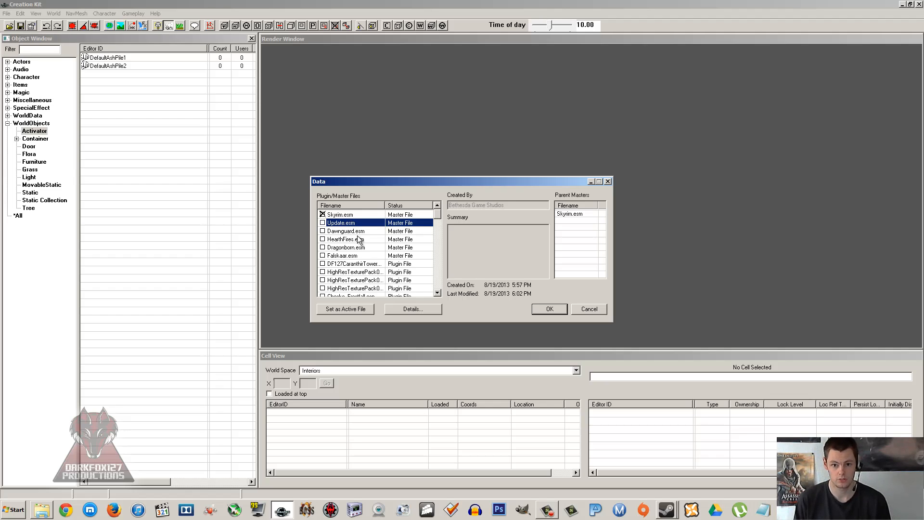
left_click(356, 232)
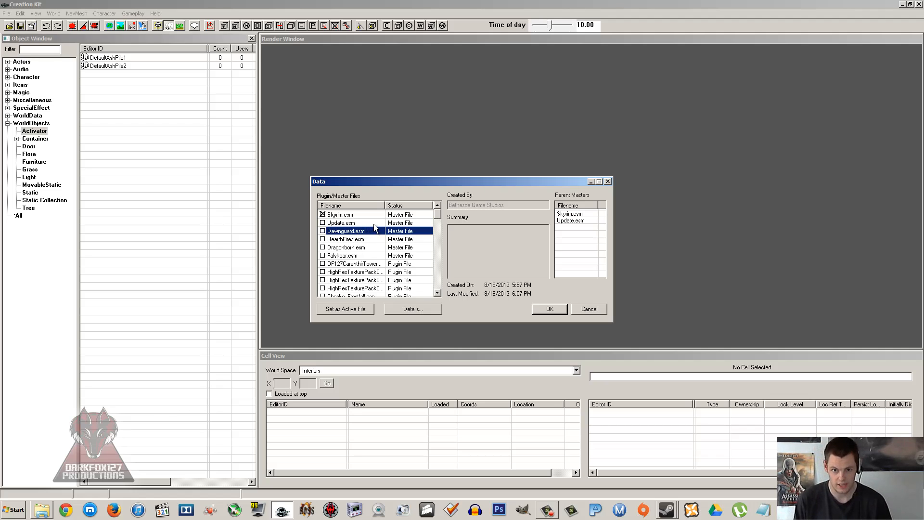
left_click(359, 224)
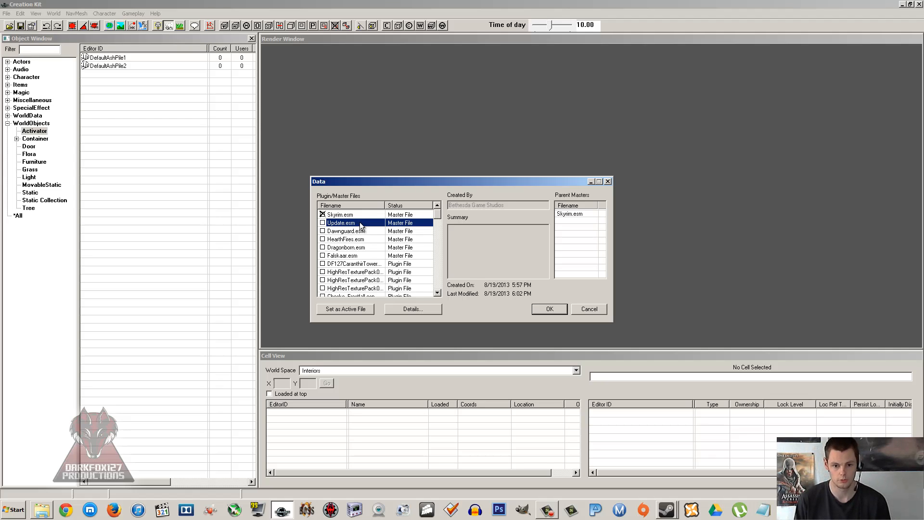
left_click(349, 215)
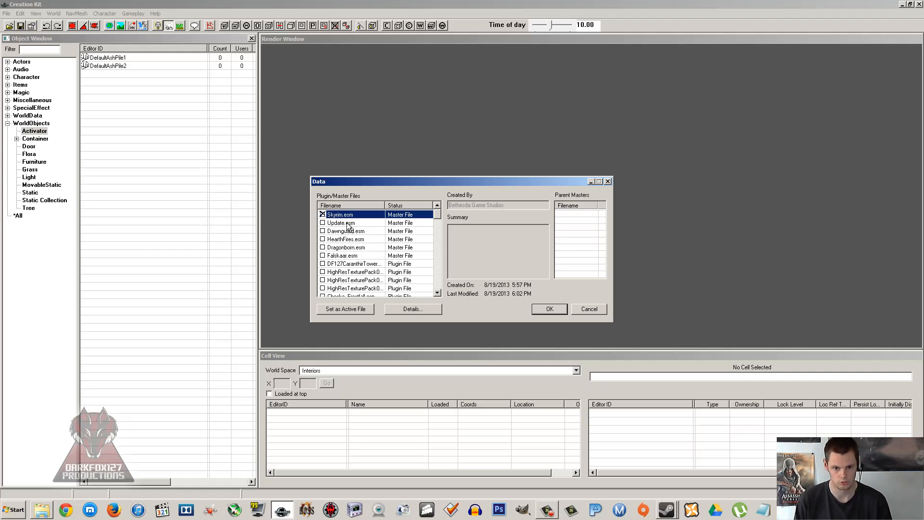
left_click(345, 232)
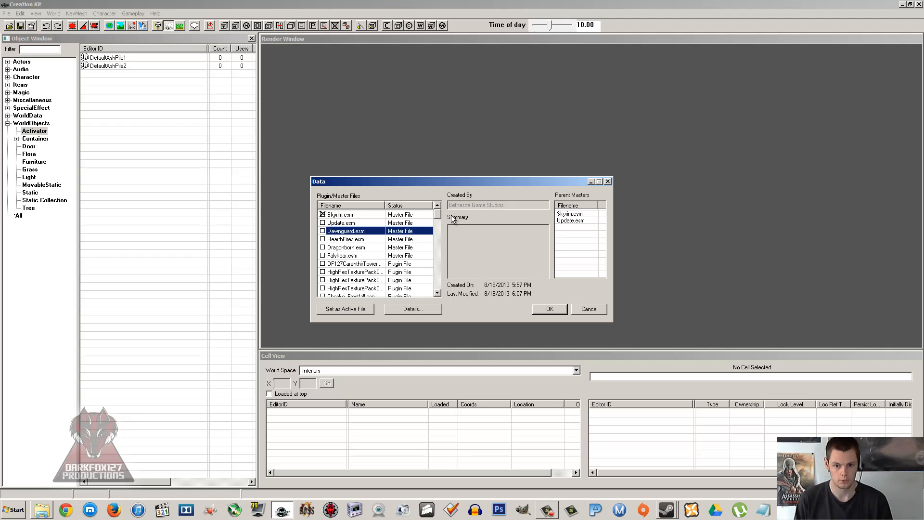
left_click(349, 239)
left_click(351, 248)
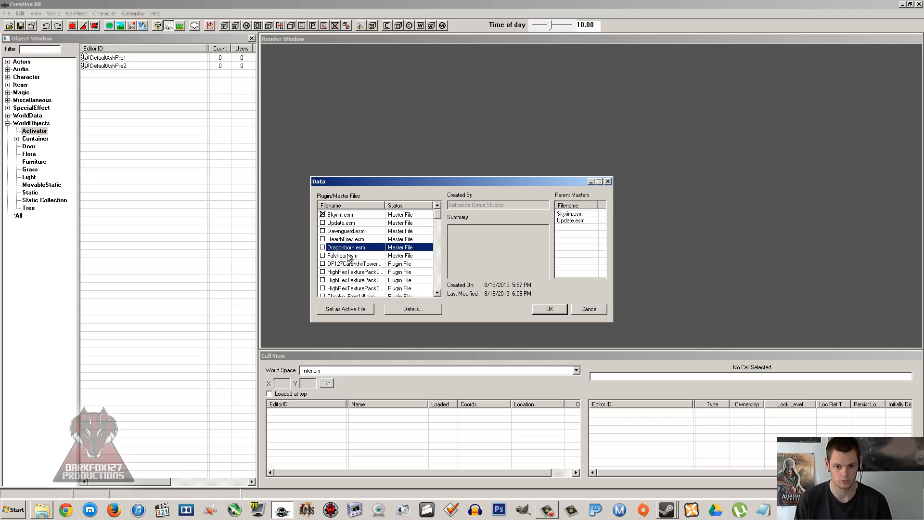
left_click(346, 239)
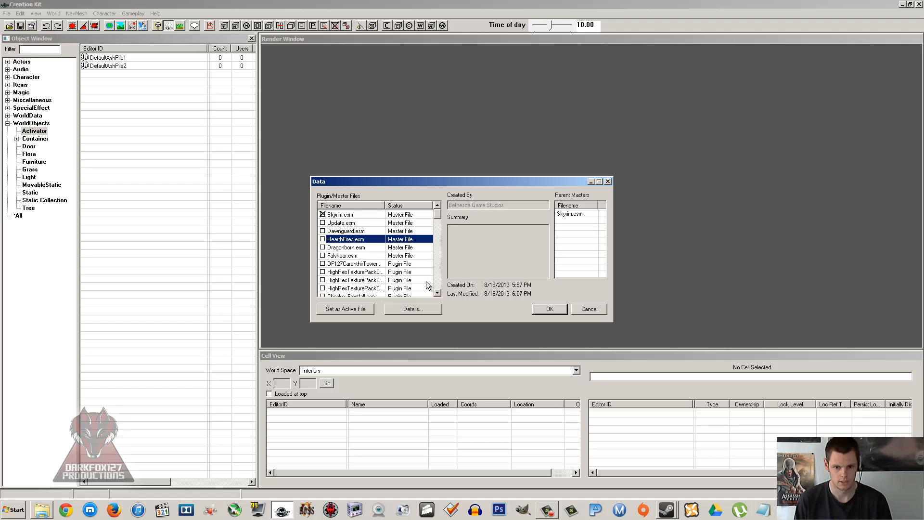
Step: Inspect the parent masters and details of a DF127MillwaterRetreat plugin and DF127TestMod.esp near the end of the list
left_click_drag(435, 214, 435, 287)
left_click(377, 271)
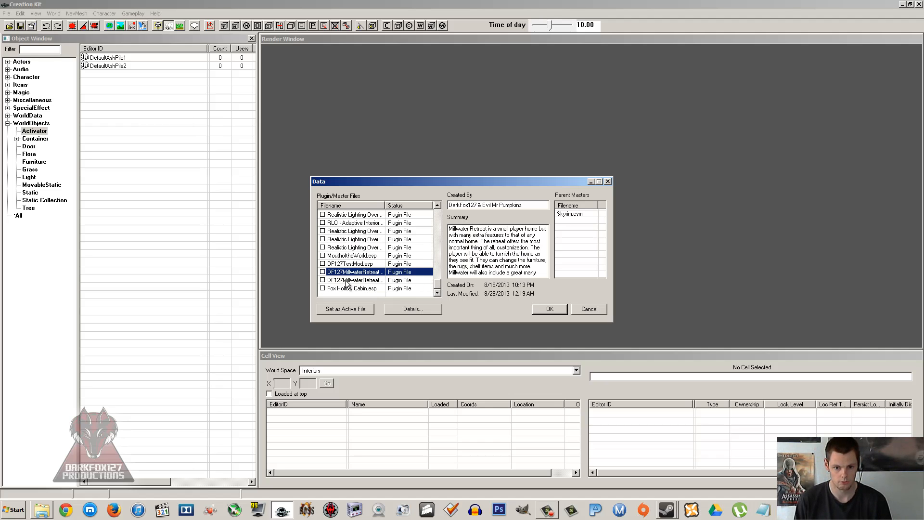
left_click(378, 264)
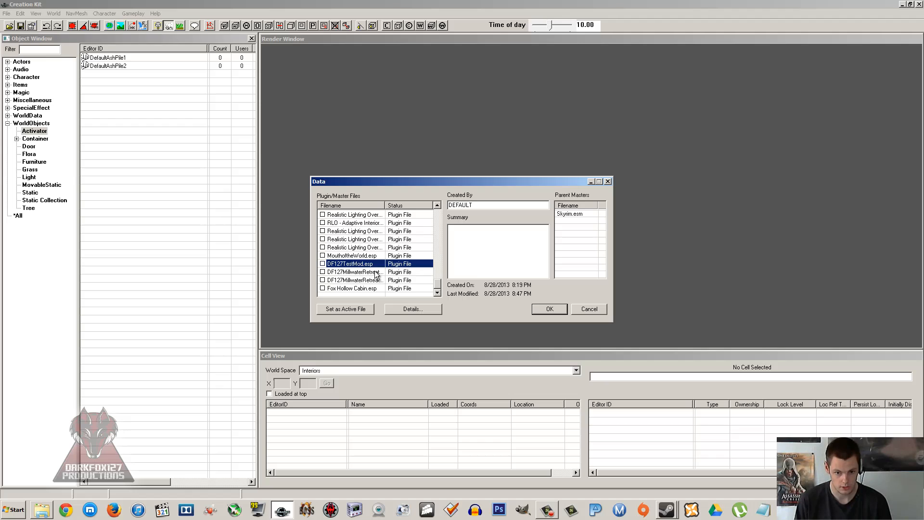
Step: Tick DF127Nordale.esp, set it as the active file and load it in the editor
scroll(375, 273, "up", 5)
scroll(376, 273, "up", 1)
scroll(375, 274, "down", 1)
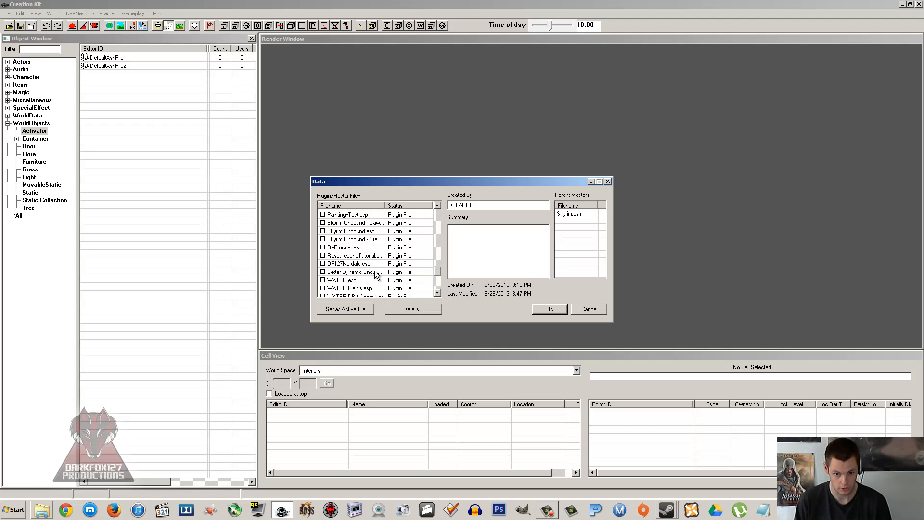
left_click(337, 264)
left_click(322, 264)
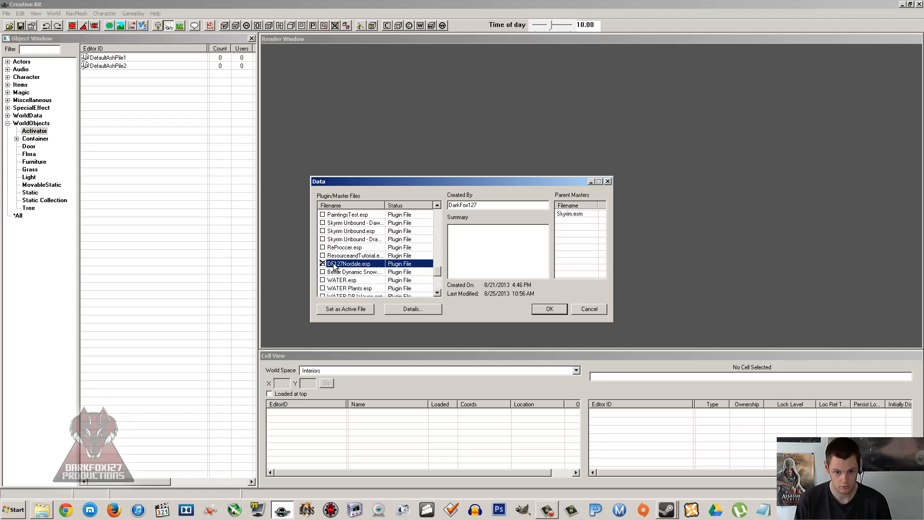
left_click(349, 309)
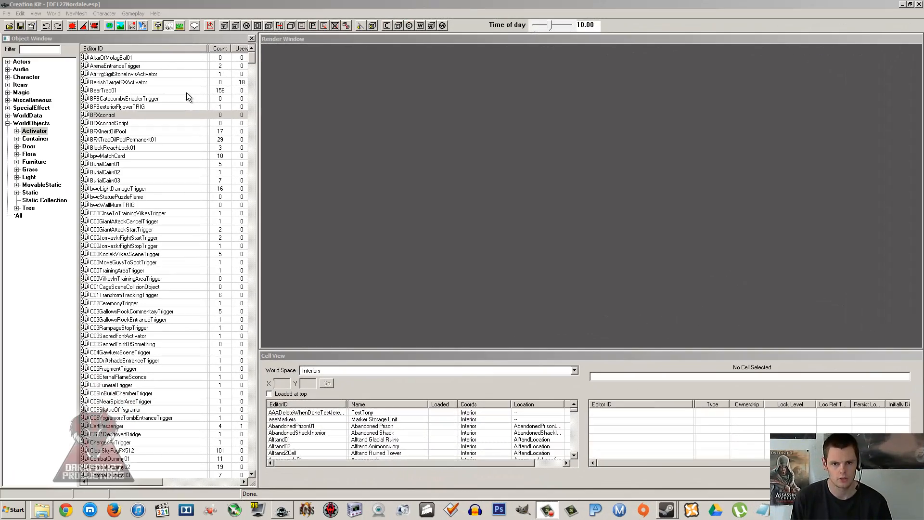
Step: Start the upload of the plugin and archive to Steam using the existing DF127Nordale.bsa, and go to the mod title entry
left_click(7, 13)
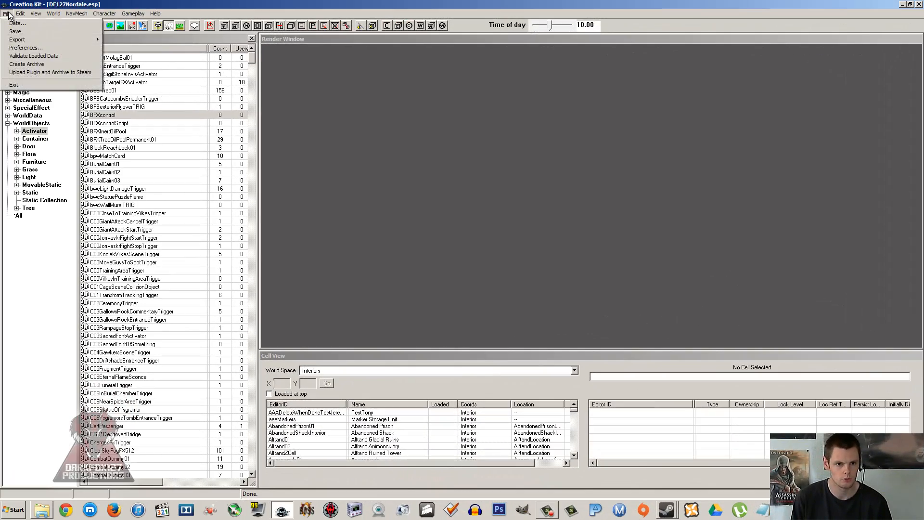
left_click(37, 73)
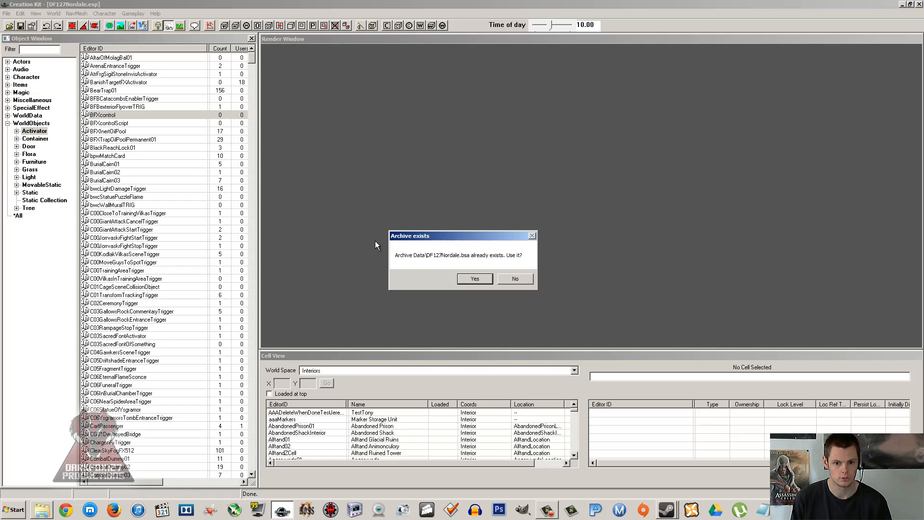
left_click(475, 278)
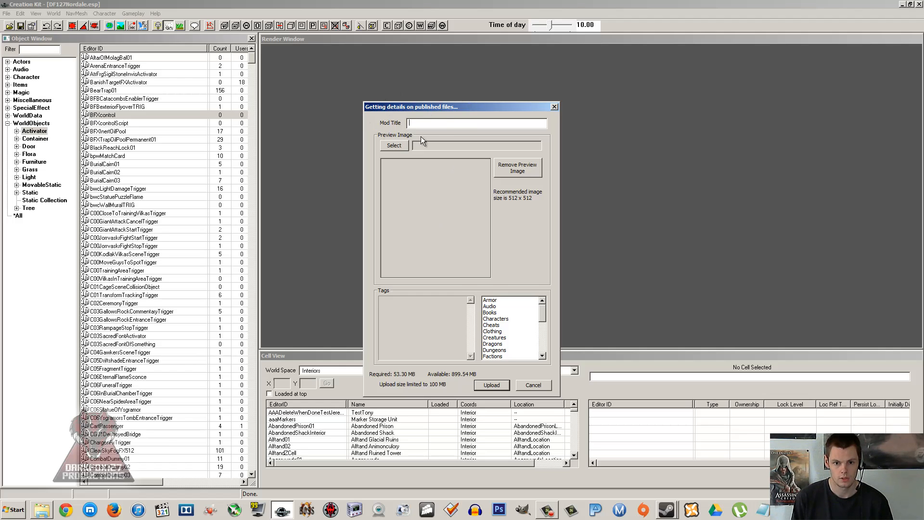
left_click(447, 123)
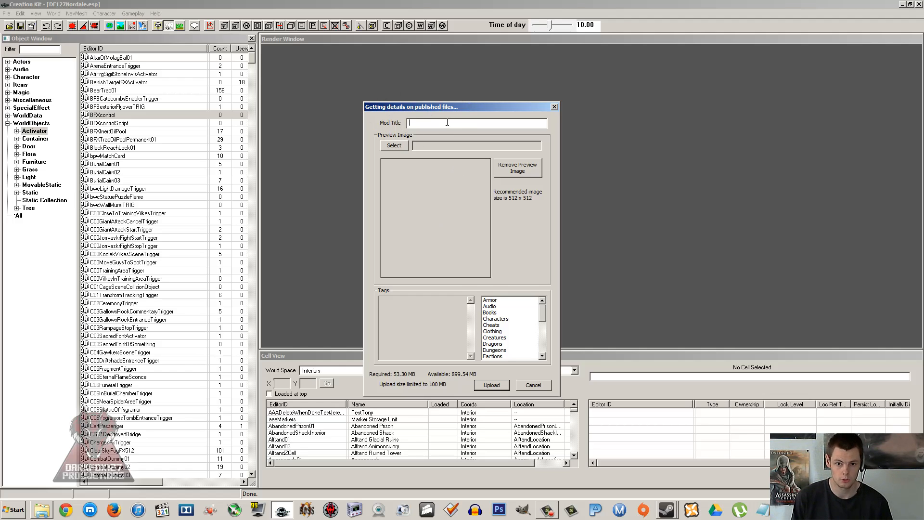
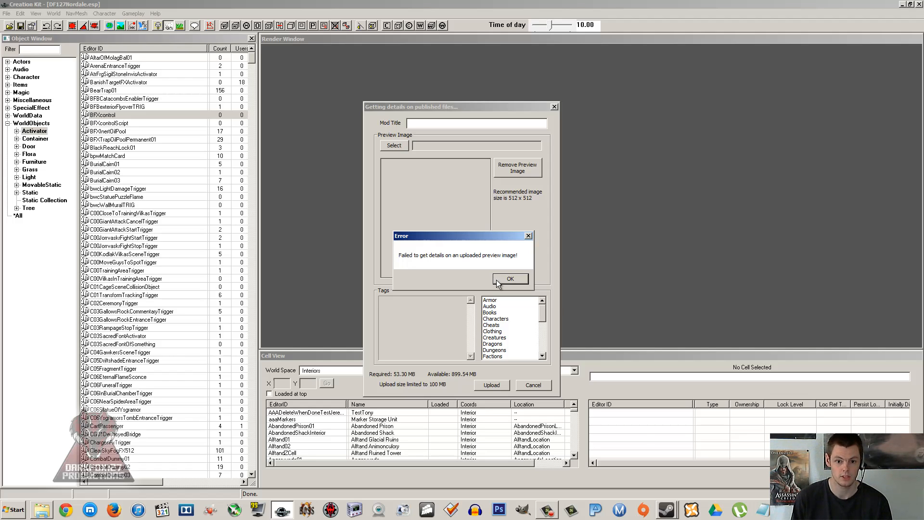
Step: Dismiss the error about the uploaded preview image's details to return to the Steam upload form
left_click(509, 279)
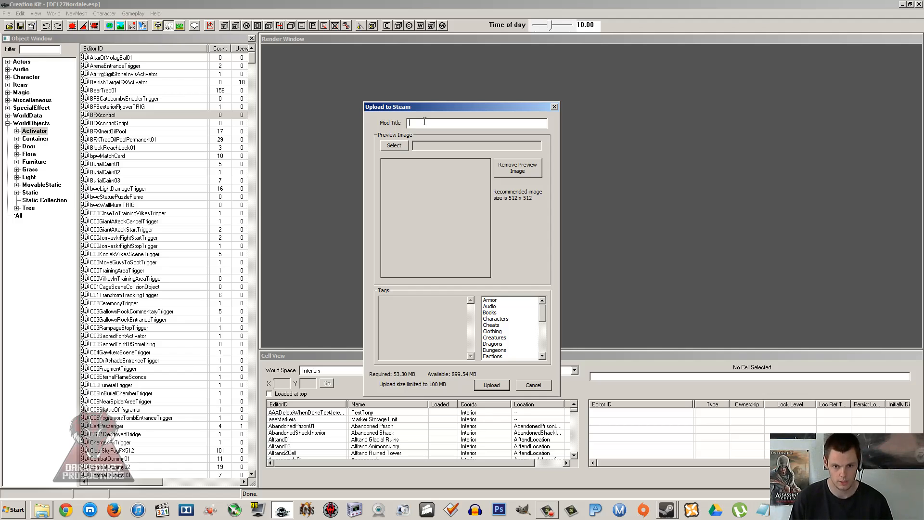
left_click(505, 344)
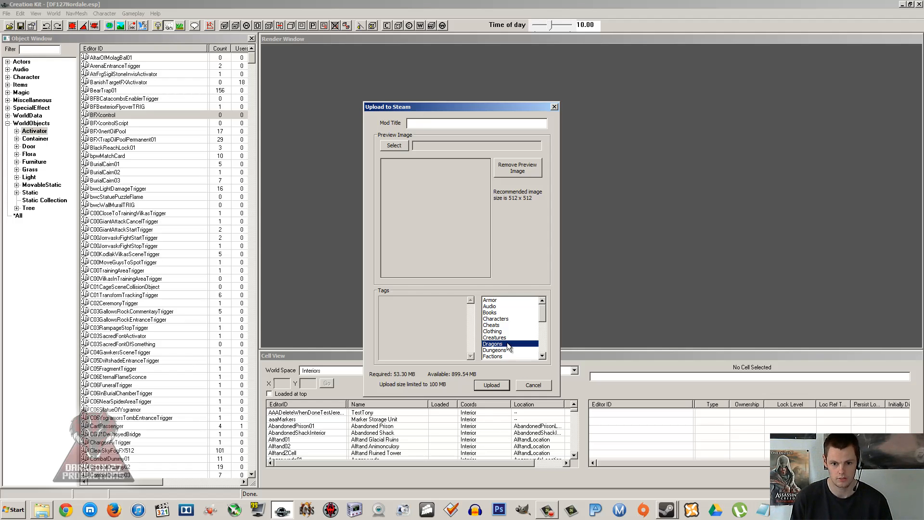
left_click(505, 319)
left_click(499, 344)
left_click(501, 319)
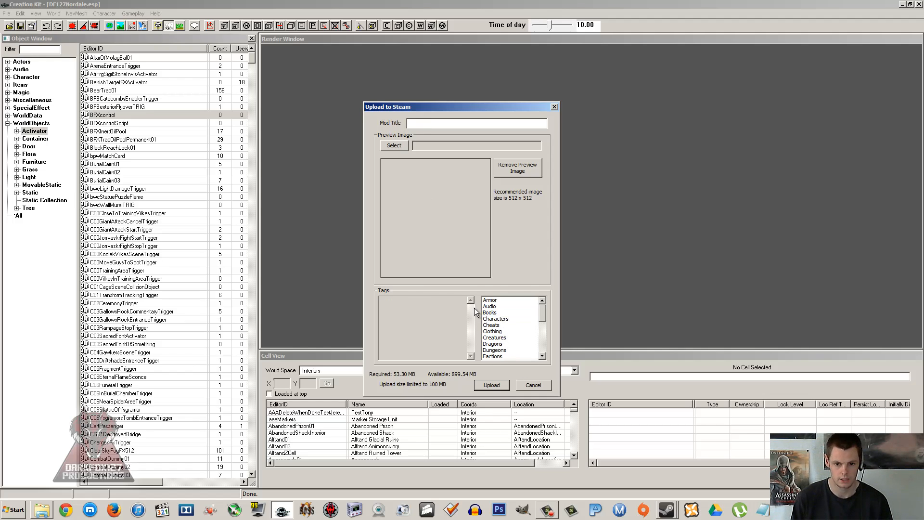
Step: Choose Expert Smithing Cover from the Mod Covers folder, under Images in DarkFox127 Productions, as the mod's preview image
left_click(400, 147)
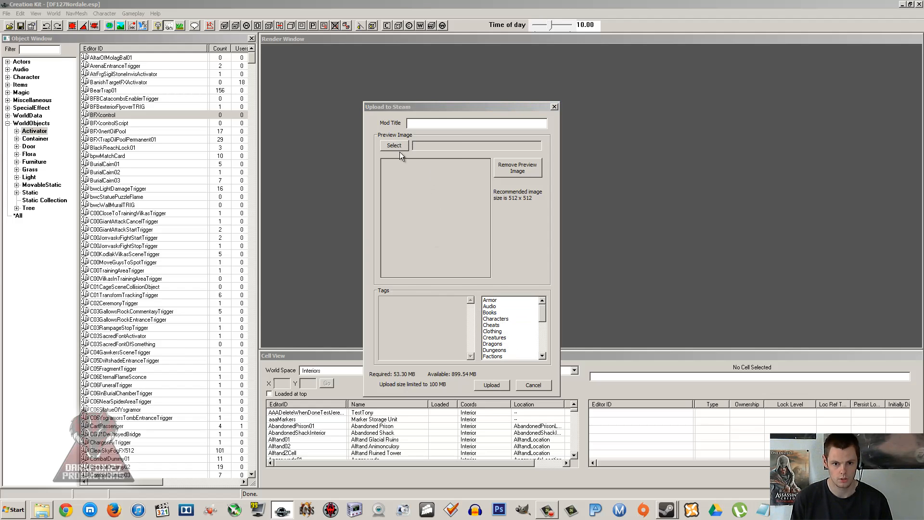
left_click(181, 143)
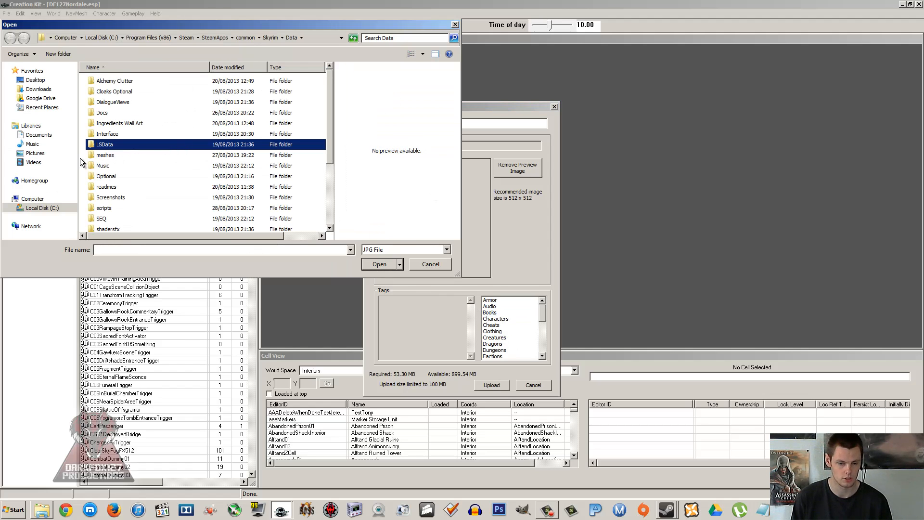
left_click(37, 153)
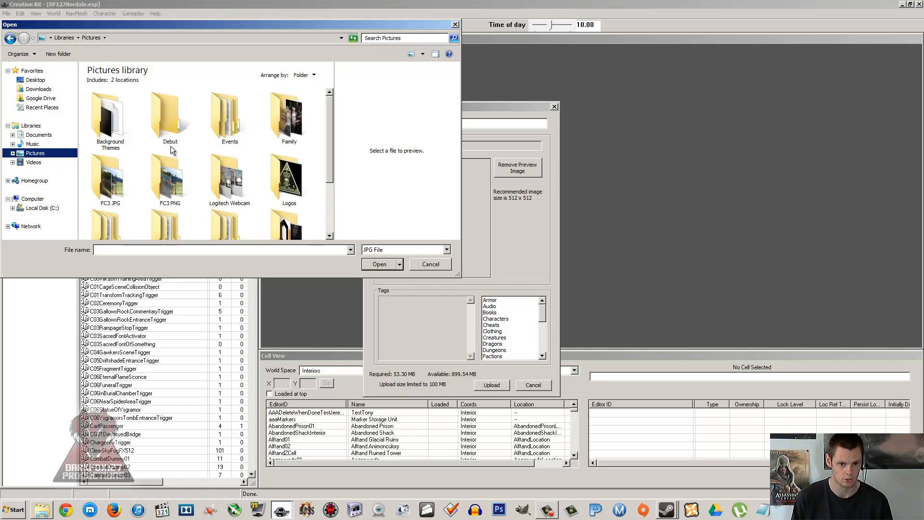
left_click(39, 135)
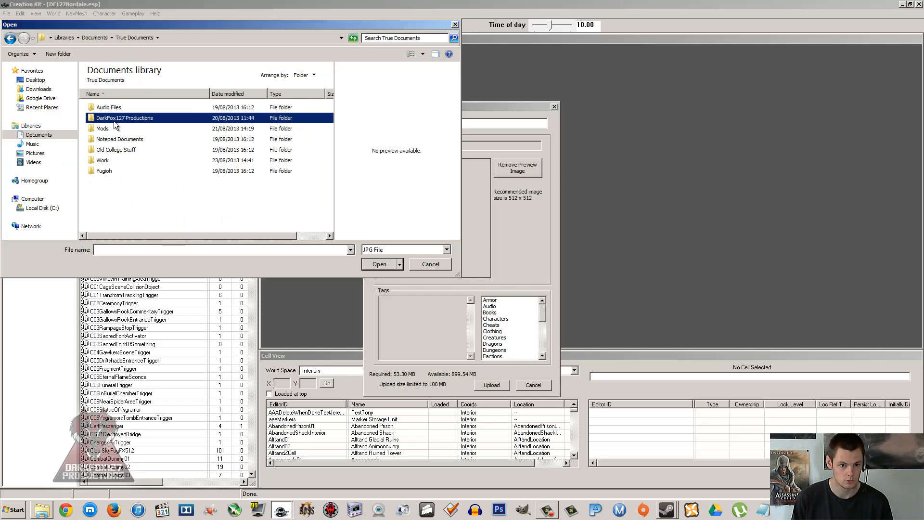
double_click(115, 120)
double_click(112, 108)
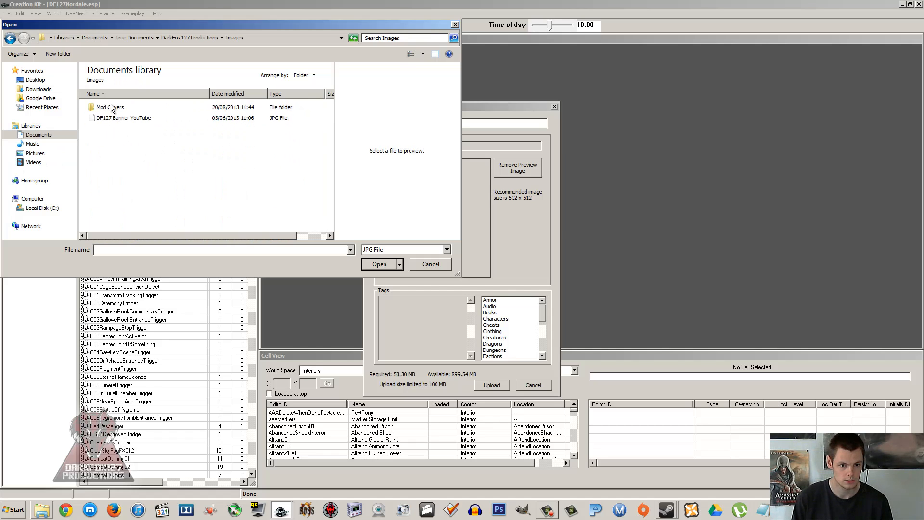
double_click(112, 108)
left_click(118, 129)
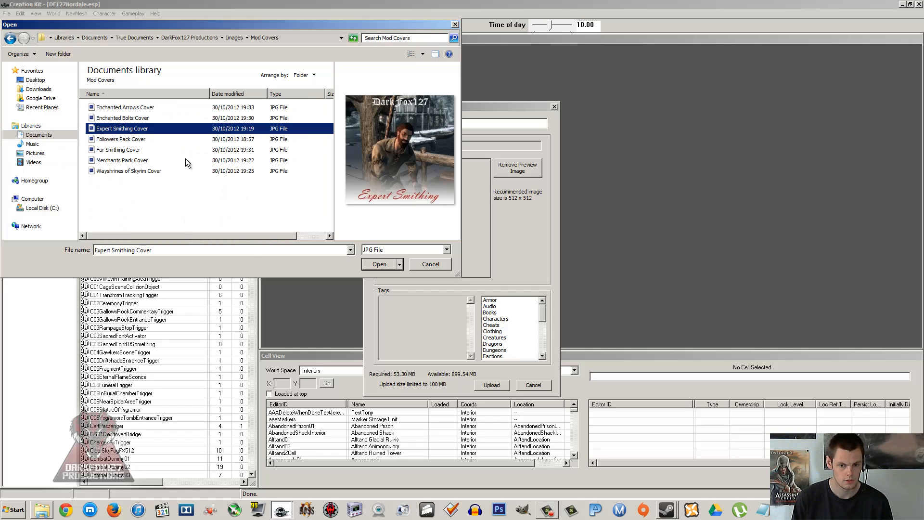
left_click(379, 264)
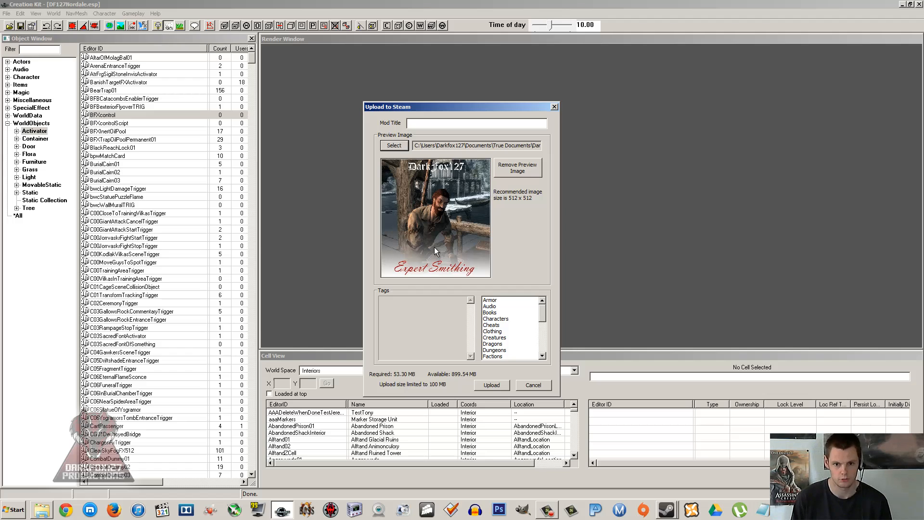
Step: Enter "Nordale Mod Test" as the mod title for the Steam upload
left_click(411, 124)
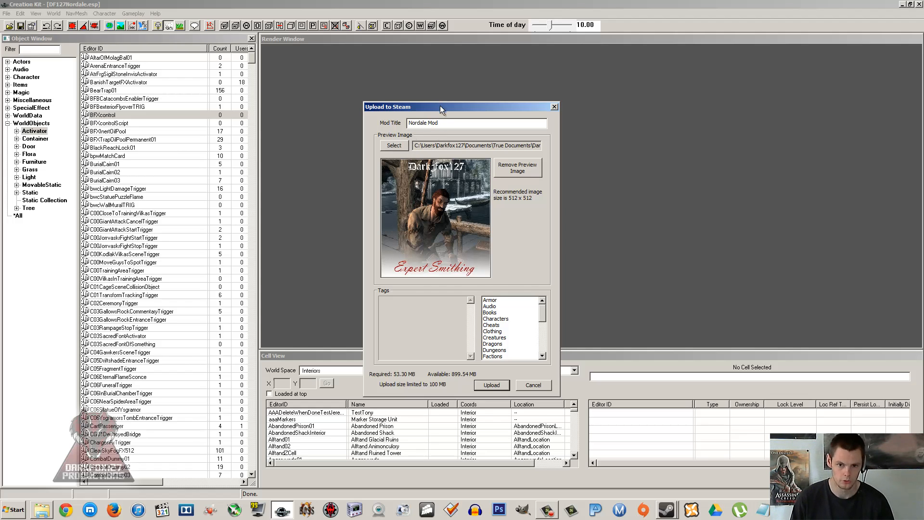
type("Nordale Mod Test")
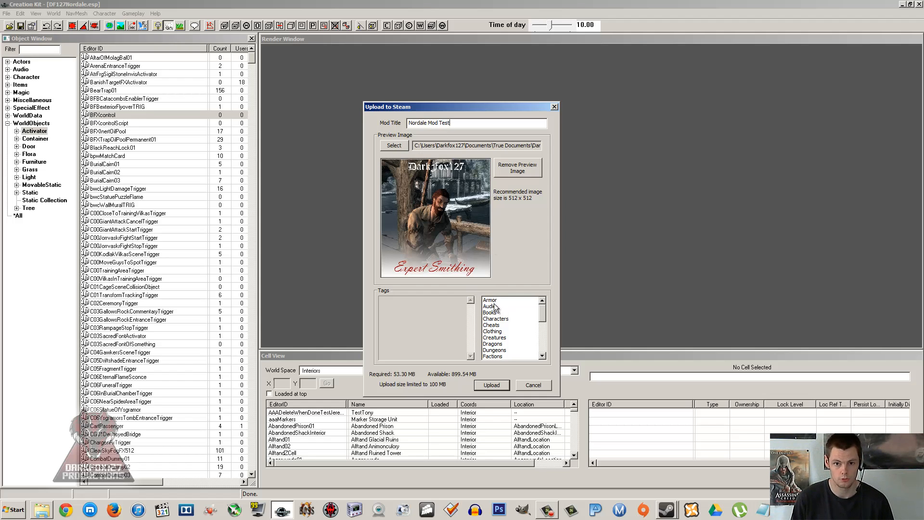
left_click_drag(541, 312, 539, 345)
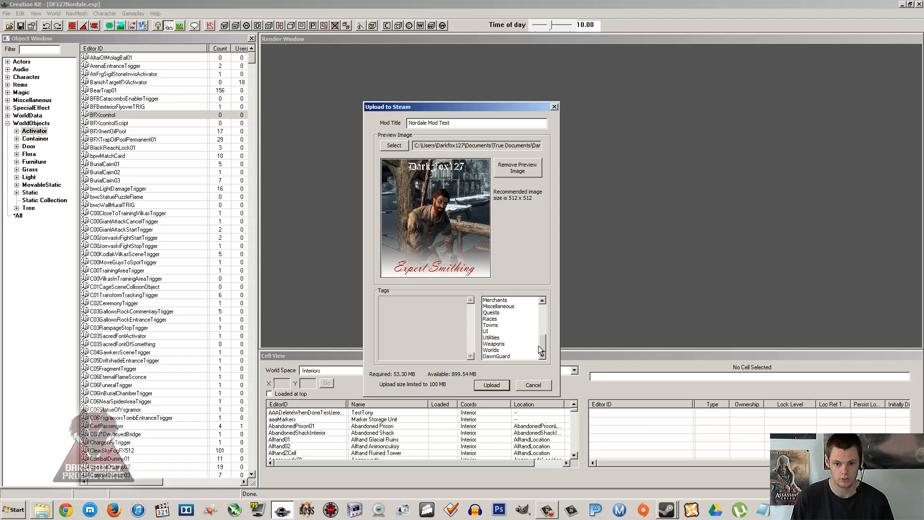
left_click(511, 343)
left_click(509, 325)
left_click(510, 318)
left_click(510, 312)
left_click(511, 307)
left_click(510, 307)
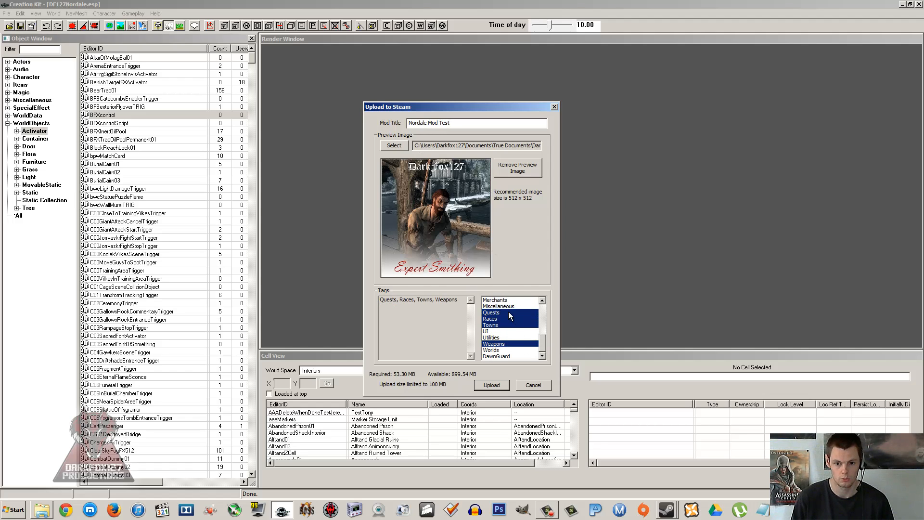
left_click(510, 312)
left_click(510, 318)
left_click(509, 325)
left_click(508, 343)
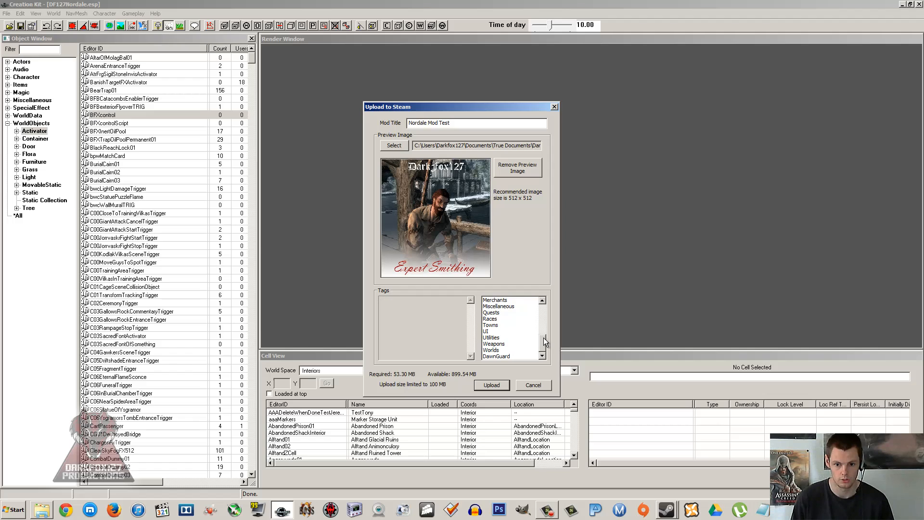
left_click_drag(541, 343, 542, 299)
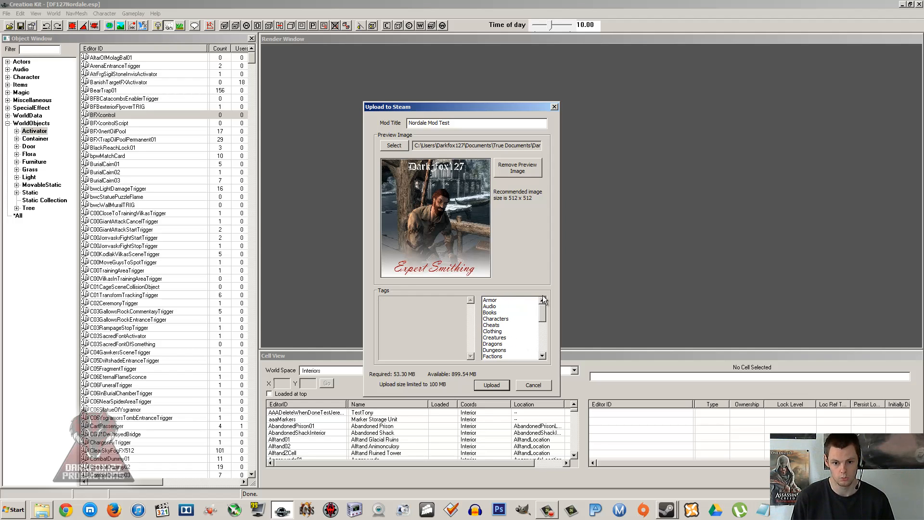
Step: Tag the mod with Characters, Followers, Gameplay, Houses and Miscellaneous
left_click(504, 319)
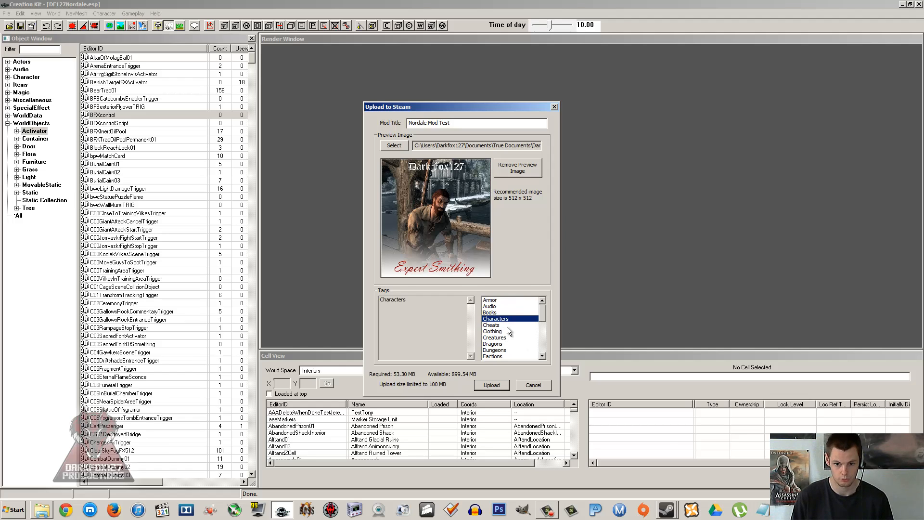
left_click(542, 356)
left_click(542, 356)
left_click(541, 356)
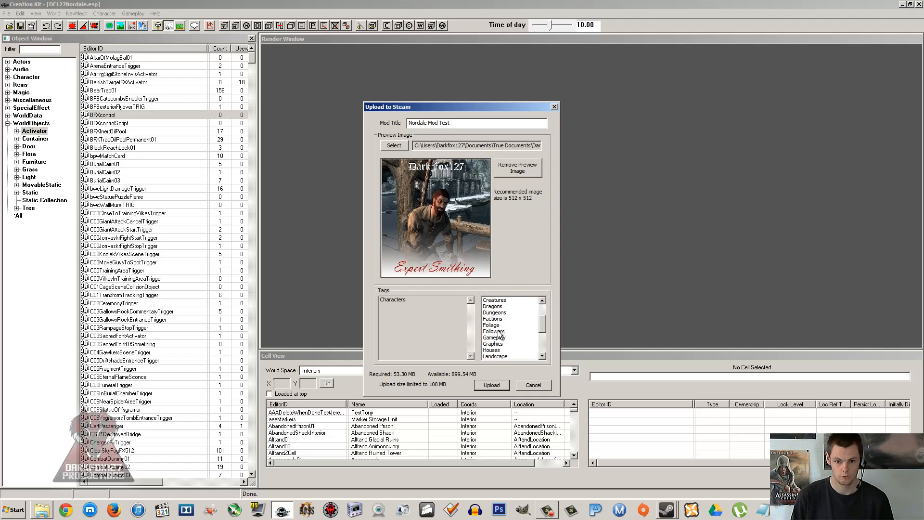
left_click(500, 331)
left_click(500, 337)
left_click(543, 356)
left_click(542, 356)
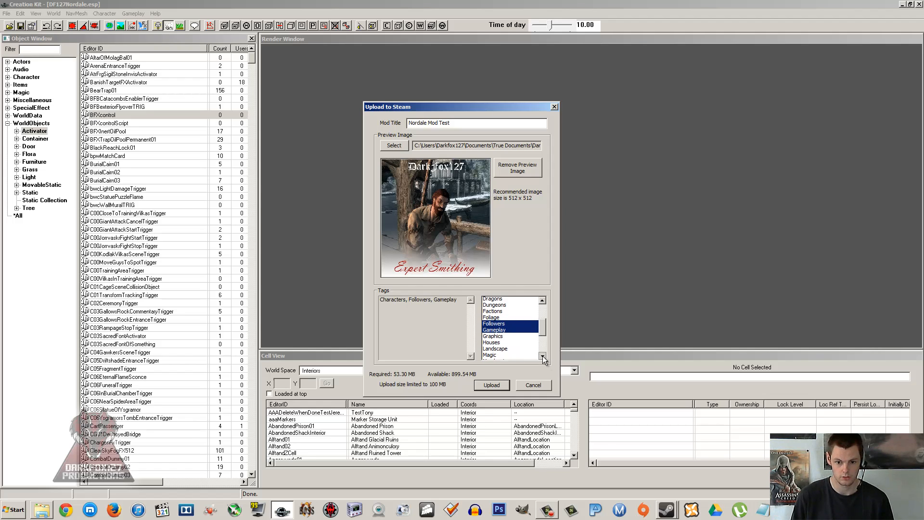
left_click(542, 356)
left_click(542, 356)
left_click(505, 325)
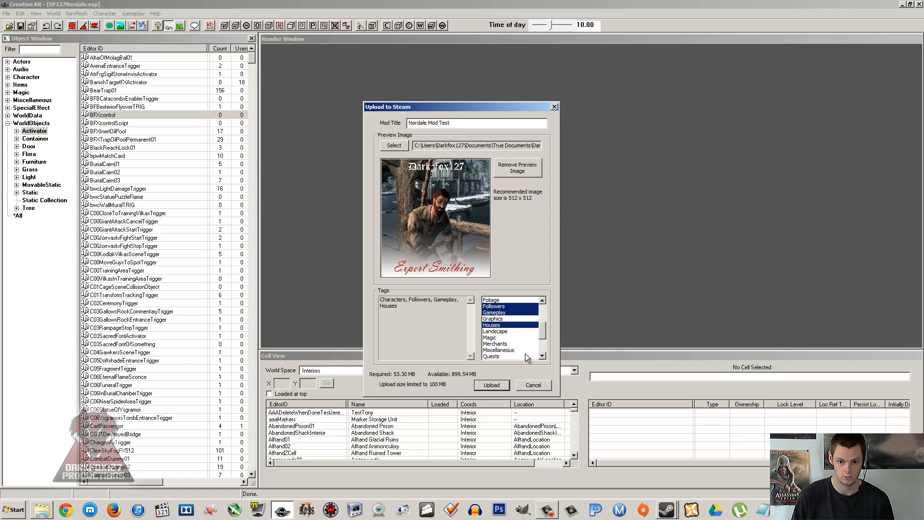
left_click(500, 349)
left_click(543, 357)
left_click(543, 356)
left_click(542, 356)
left_click(542, 356)
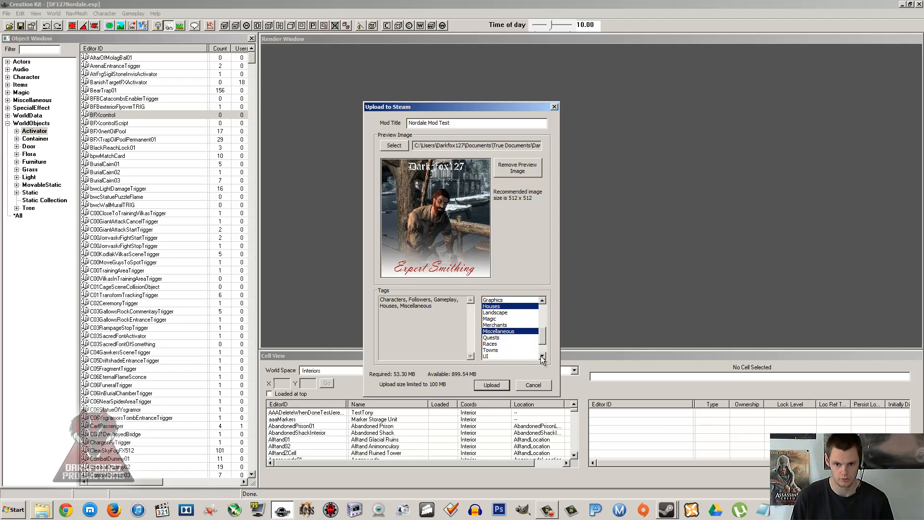
left_click(491, 338)
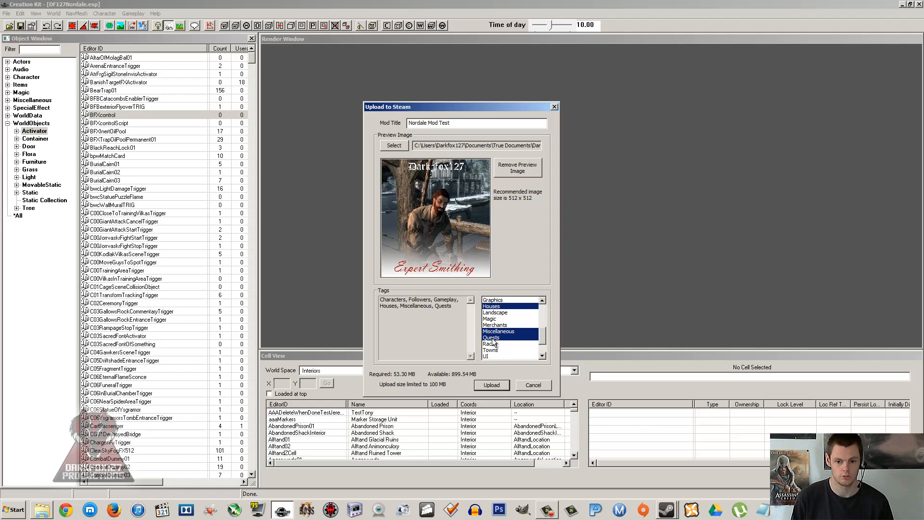
left_click(492, 338)
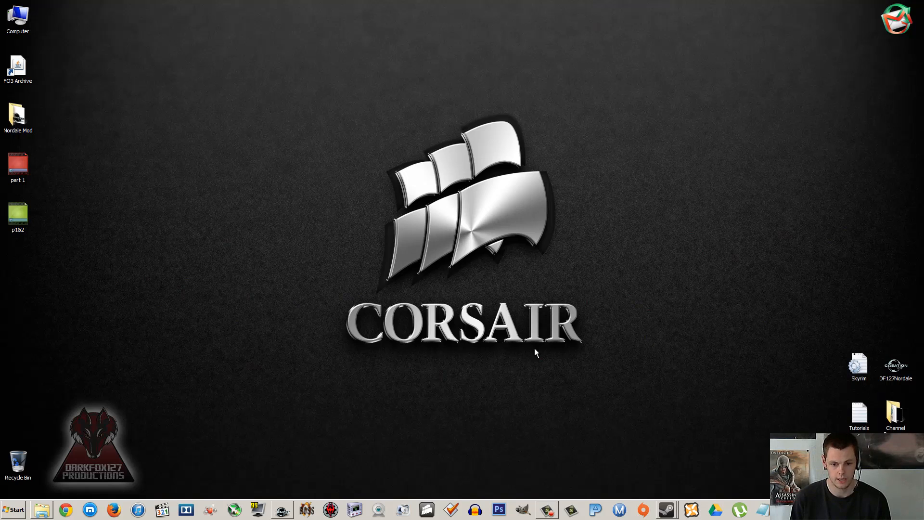
Step: Check the mod upload in Creation Kit, switch to Steam to visit the account's profile page, and close Steam again
left_click(284, 511)
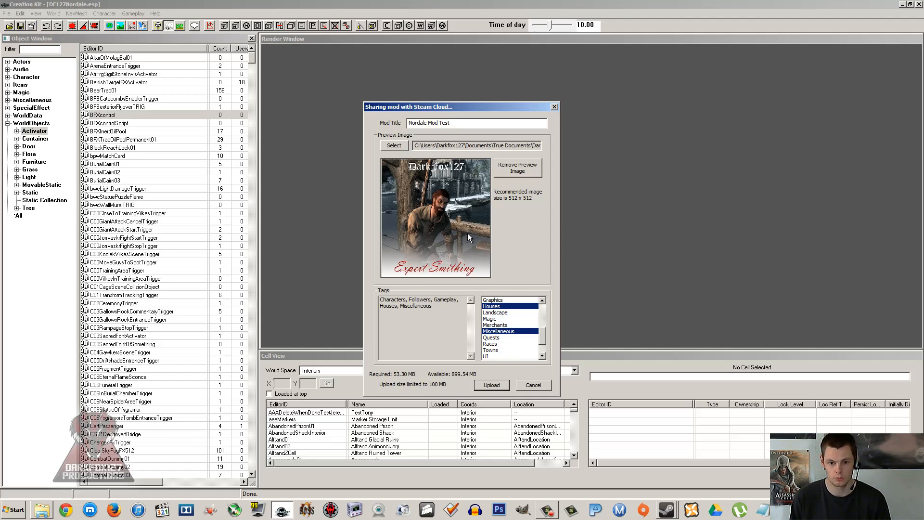
left_click(667, 513)
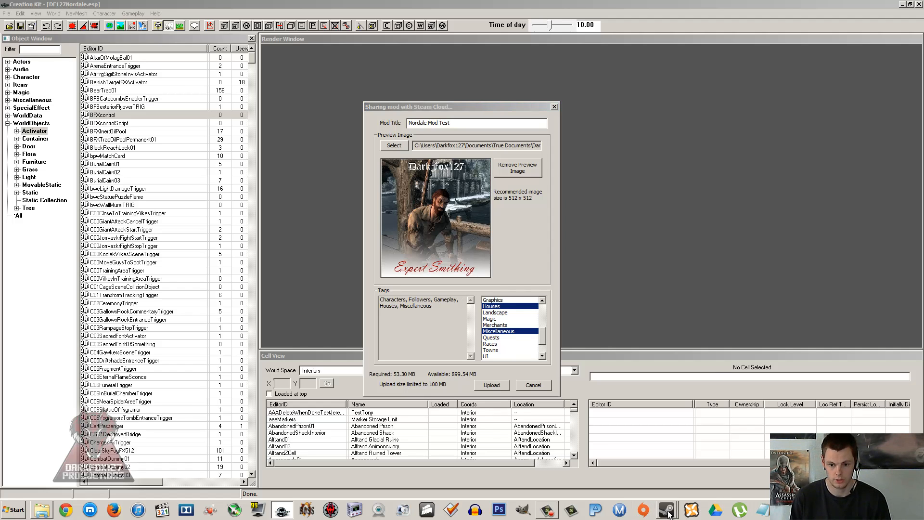
left_click(650, 362)
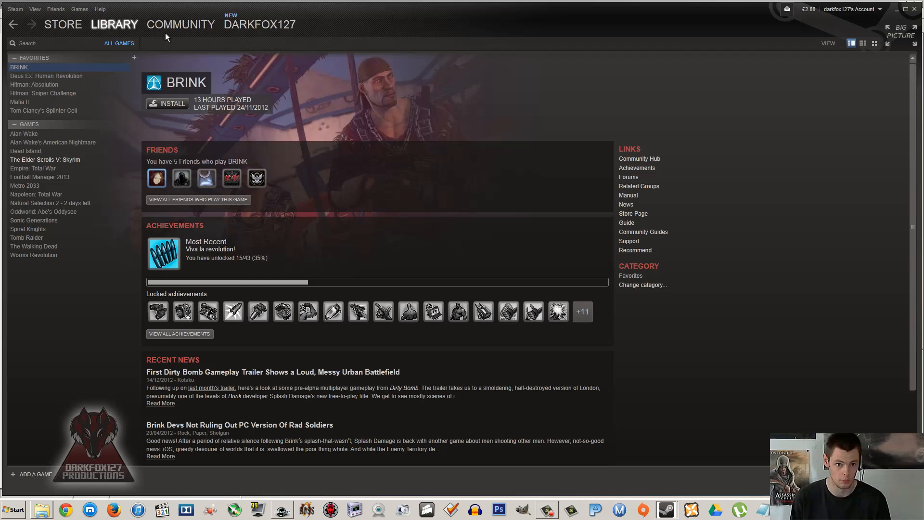
mouse_move(109, 24)
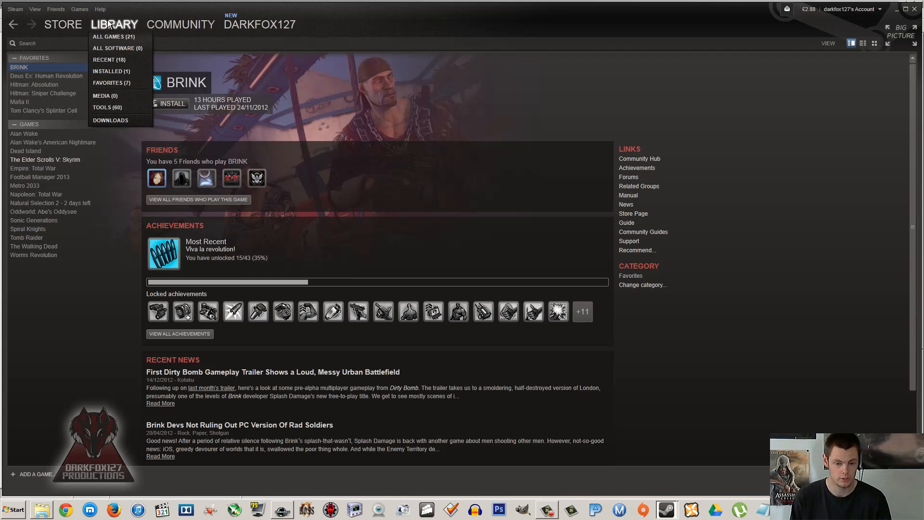
left_click(255, 25)
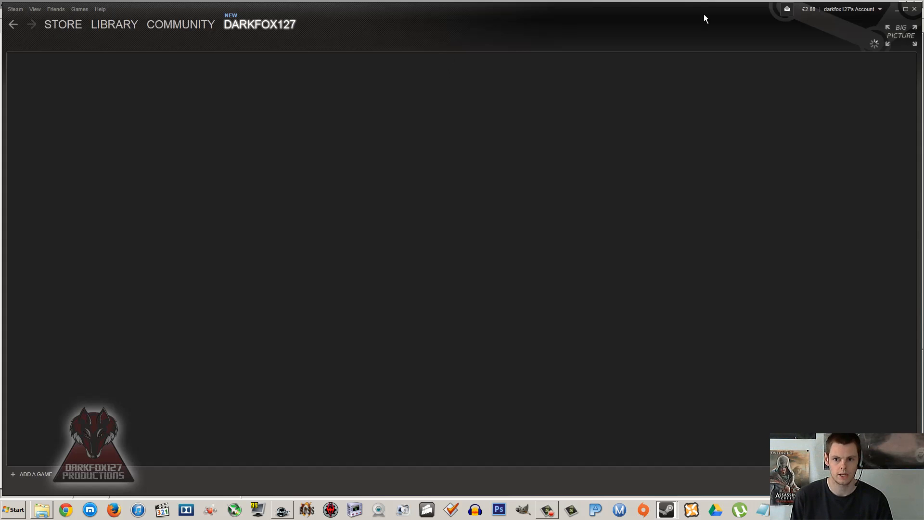
left_click(915, 9)
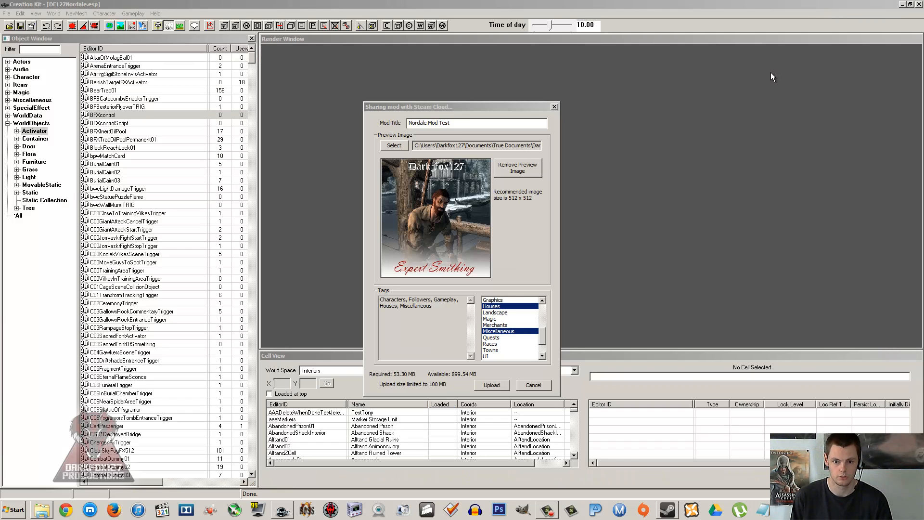